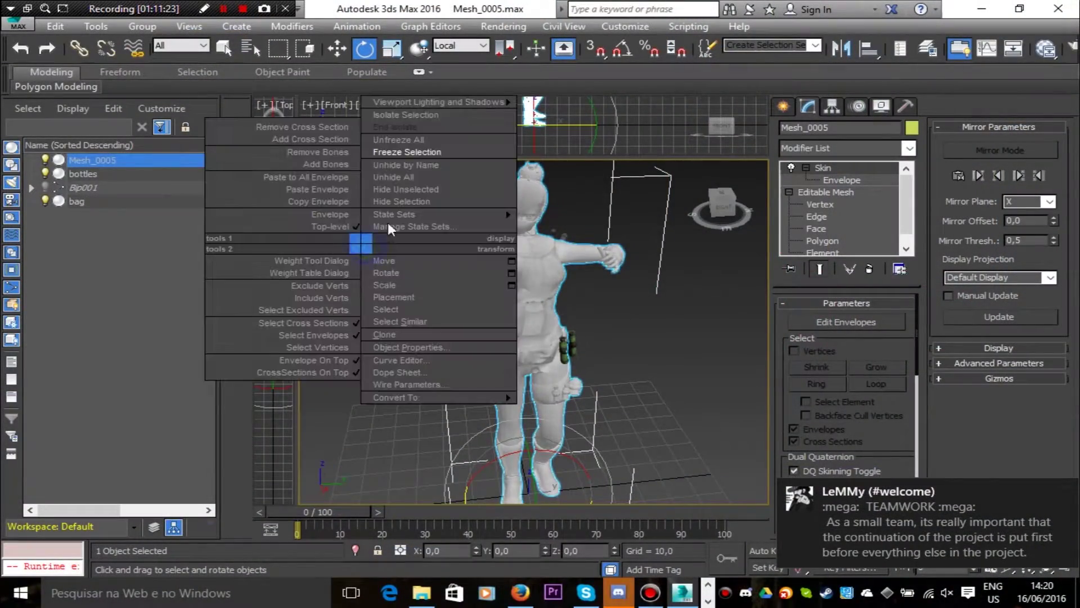
Unfreeze all objects so the character mesh can be viewed with its textures
{"action": "left_click", "coordinate": [396, 140]}
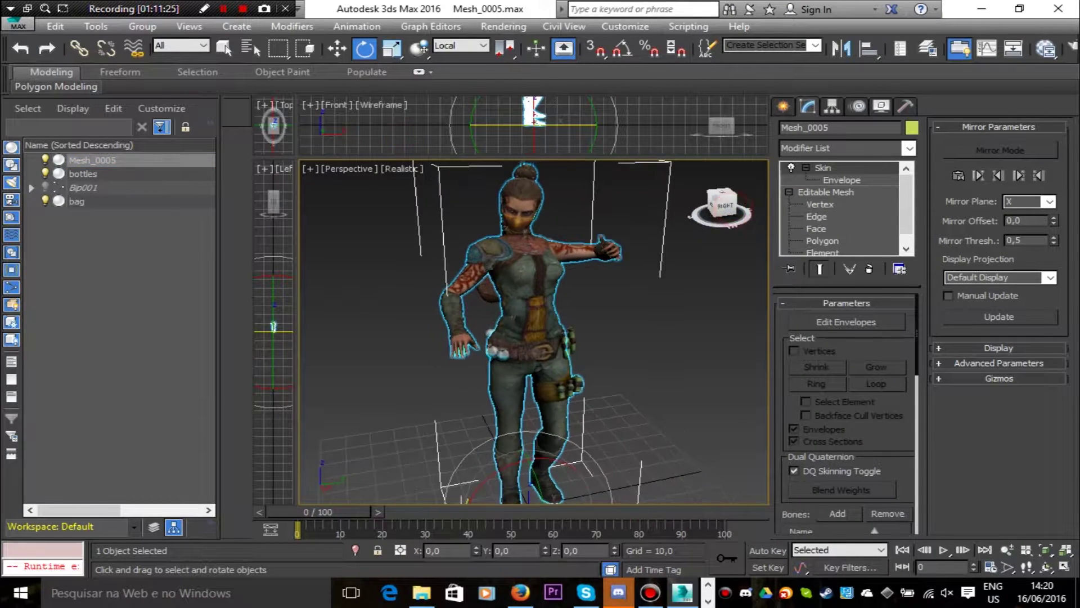
{"action": "middle_click_drag", "start_coordinate": [535, 327], "coordinate": [256, 331], "text": "alt"}
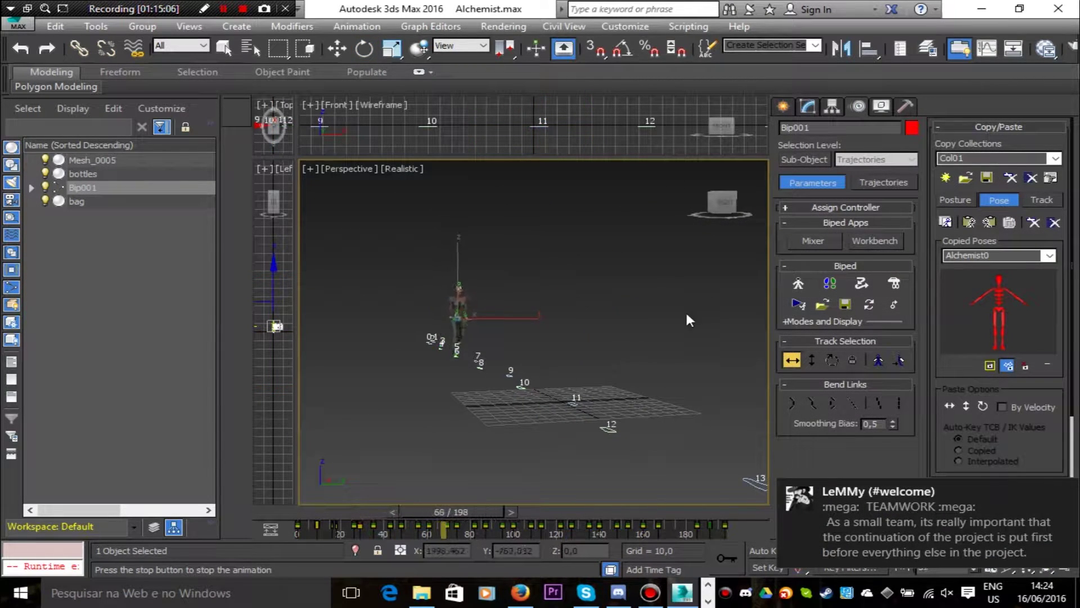
{"action": "middle_click_drag", "start_coordinate": [686, 314], "coordinate": [557, 291]}
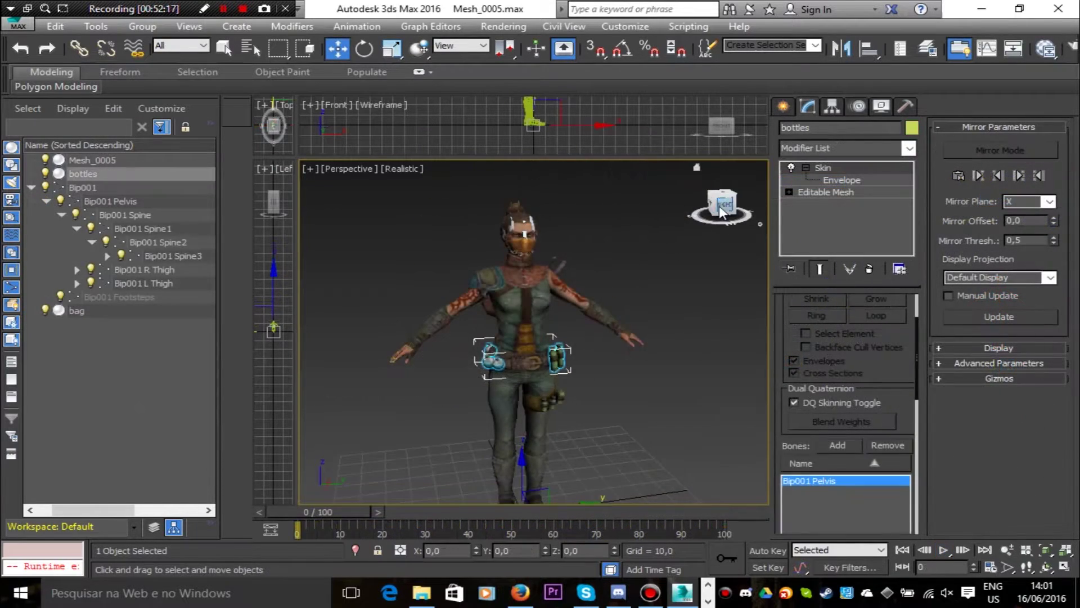
Freeze the character mesh Mesh_0005 so only the biped can be picked in the viewport
{"action": "mouse_move", "coordinate": [720, 209]}
{"action": "left_mouse_down"}
{"action": "mouse_move", "coordinate": [702, 247]}
{"action": "mouse_move", "coordinate": [706, 225]}
{"action": "left_mouse_up"}
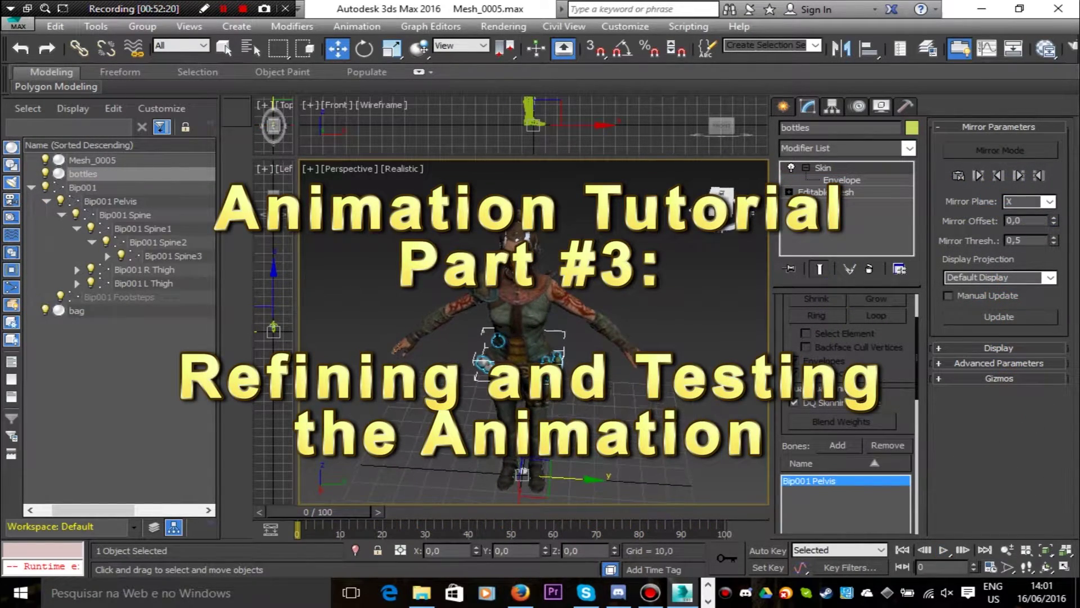
{"action": "left_click", "coordinate": [75, 160]}
{"action": "right_click", "coordinate": [500, 298]}
{"action": "left_click", "coordinate": [532, 201]}
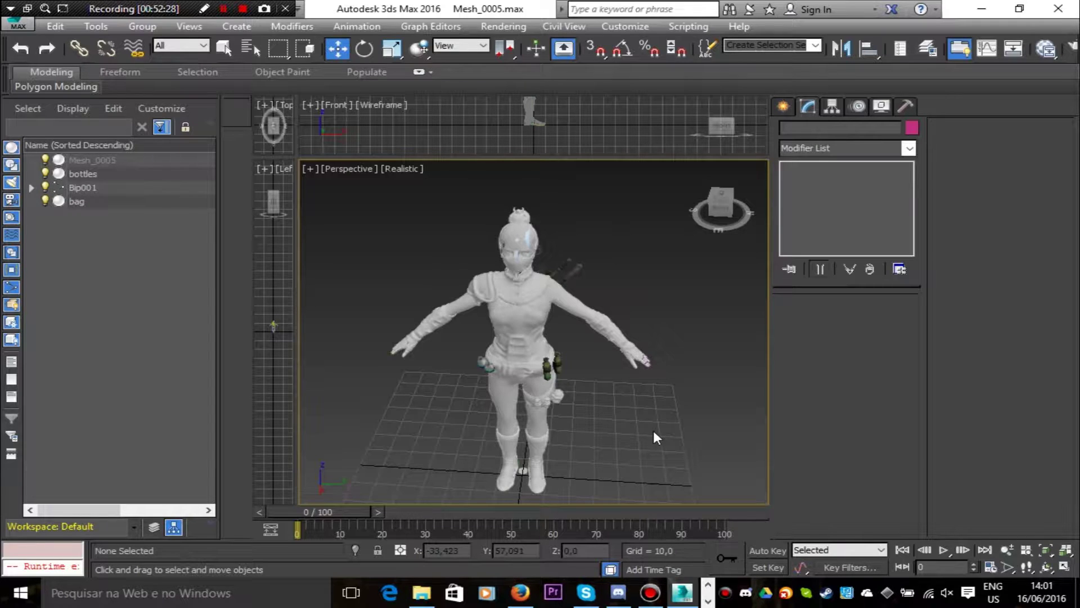
Copy the whole Bip001 biped's current pose into collection Col01 and name the pose Alchemist0
{"action": "left_click", "coordinate": [85, 188]}
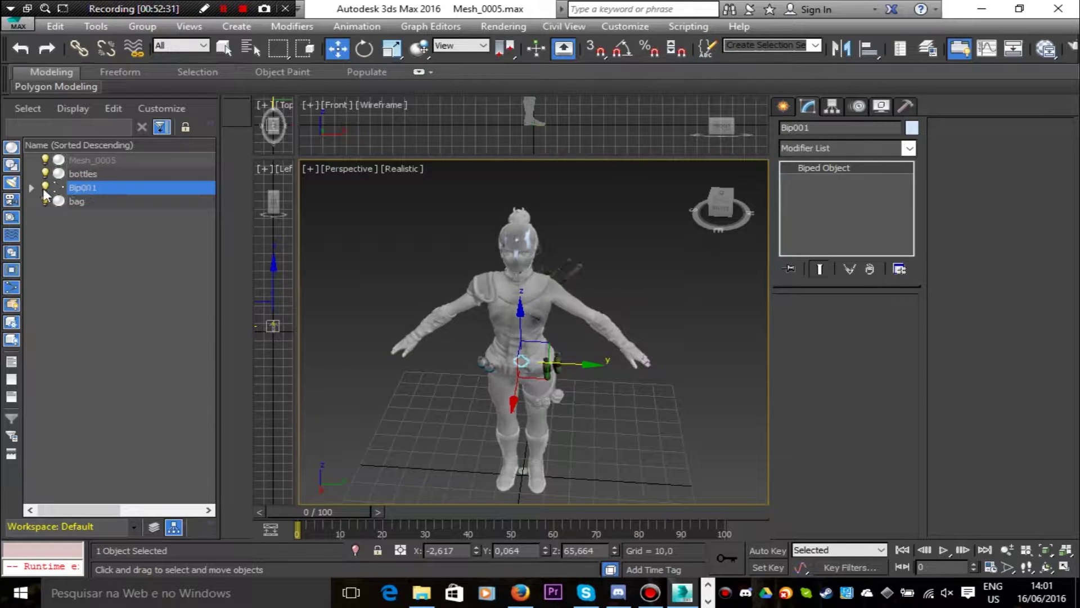
{"action": "left_click", "coordinate": [859, 106]}
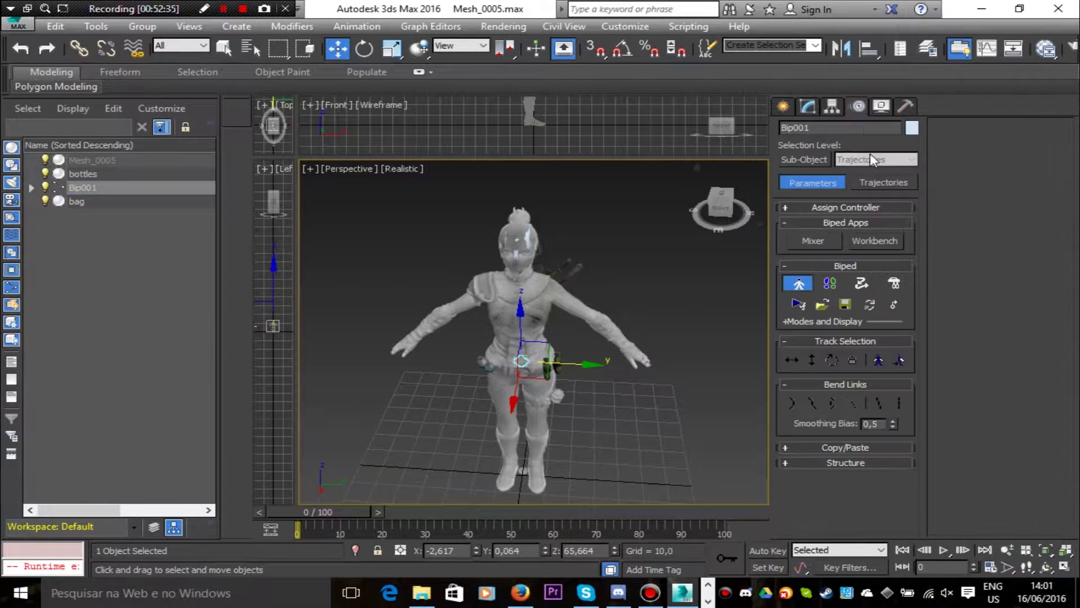
{"action": "left_click", "coordinate": [822, 447]}
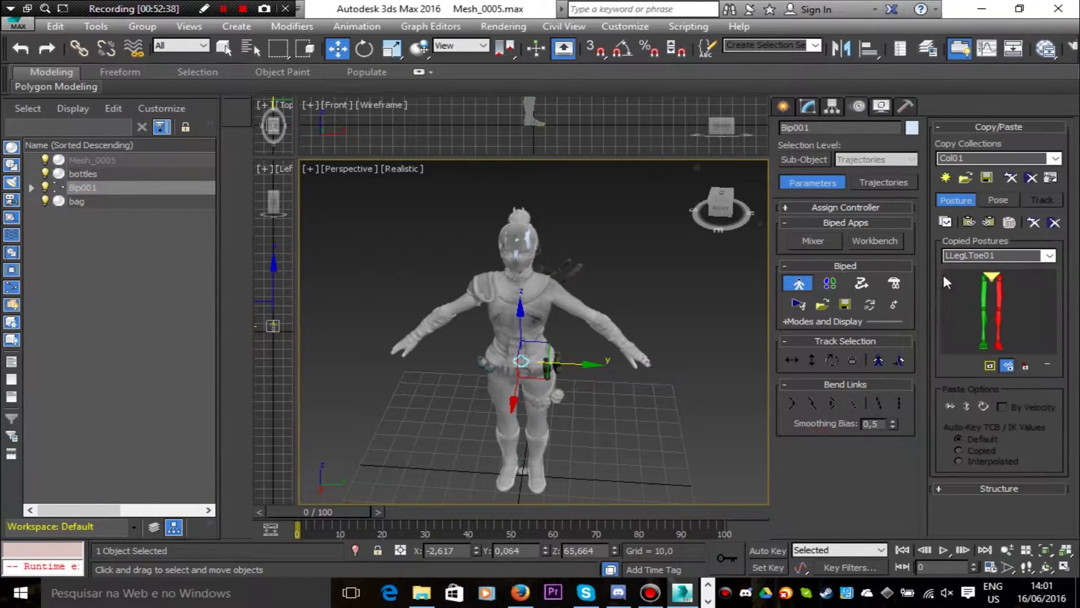
{"action": "left_click", "coordinate": [1001, 200]}
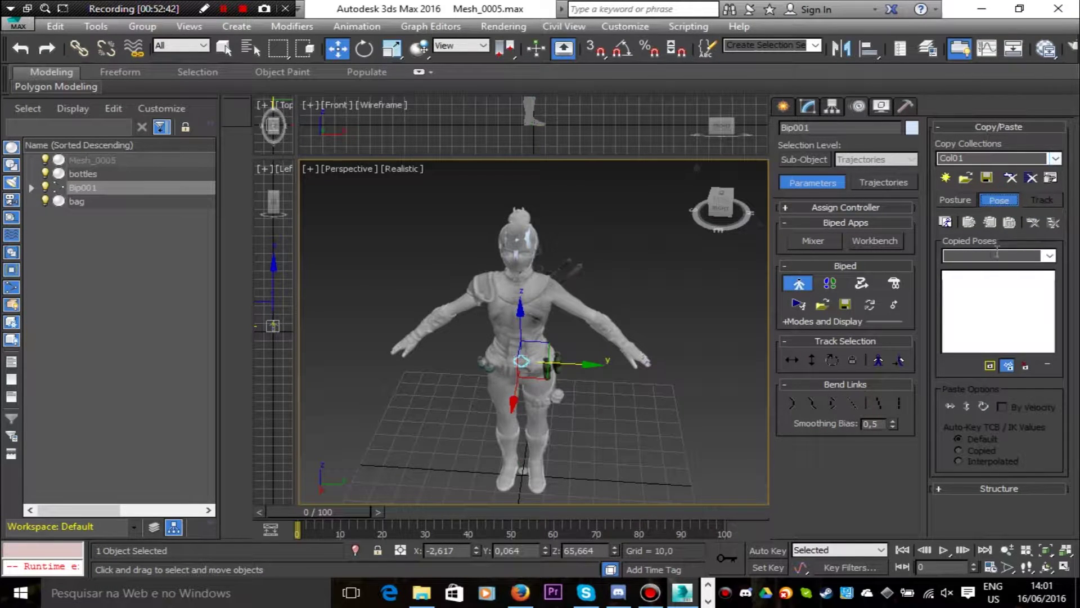
{"action": "left_click", "coordinate": [946, 223]}
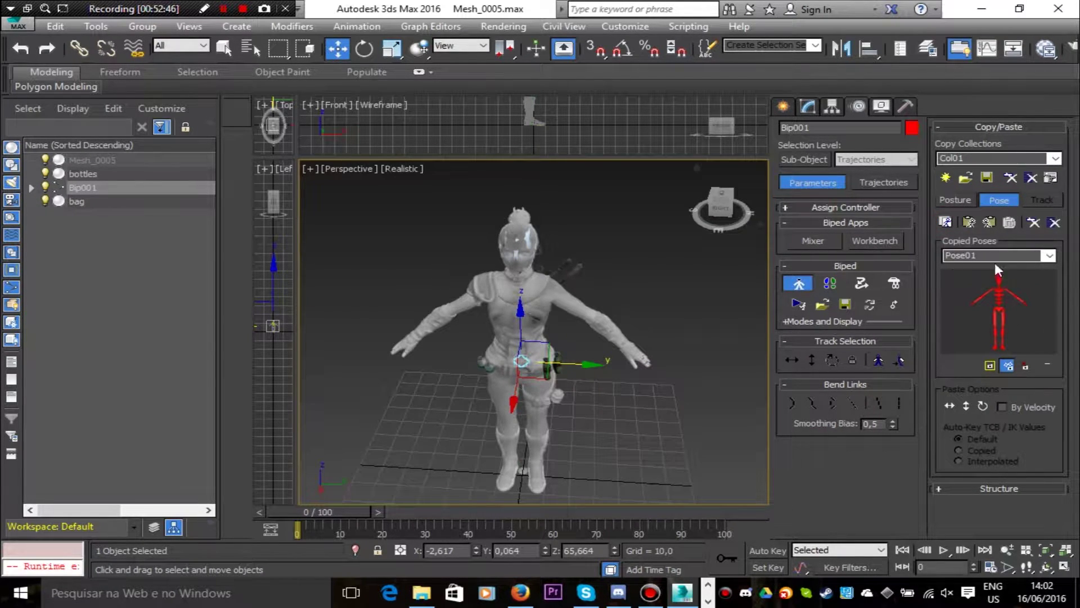
{"action": "type", "text": "Alchemist0"}
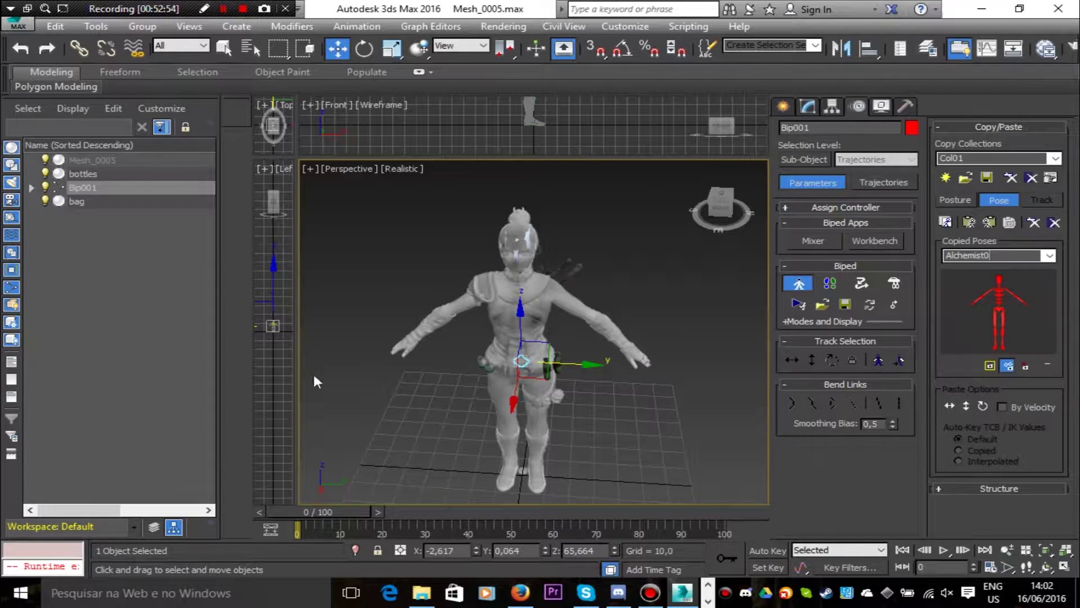
Try raising the biped's right foot, Bip001 R Foot, and undo the move
{"action": "left_click", "coordinate": [509, 465]}
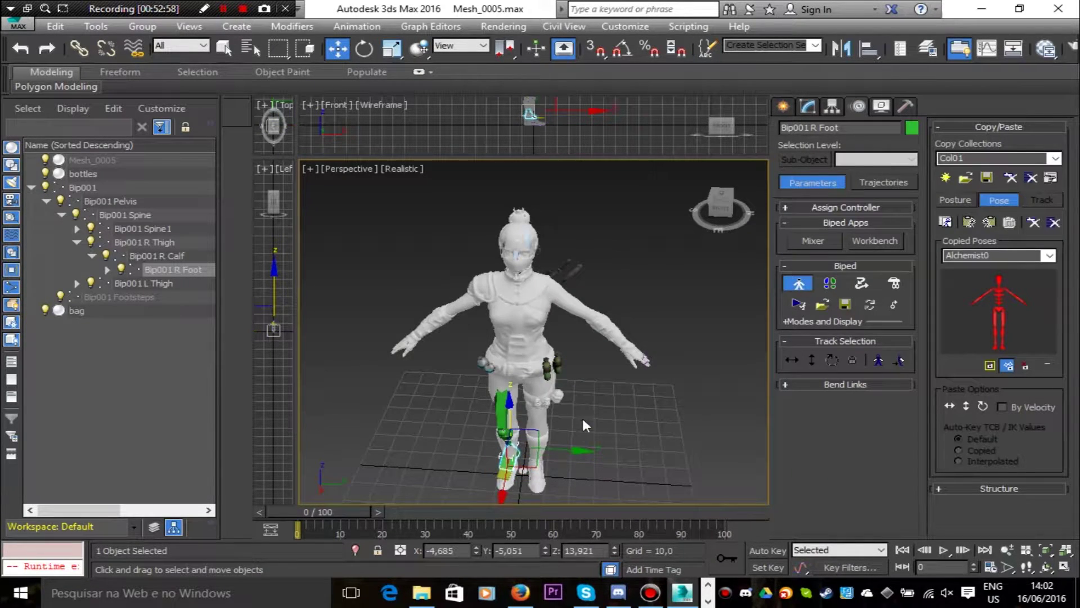
{"action": "left_click", "coordinate": [21, 49]}
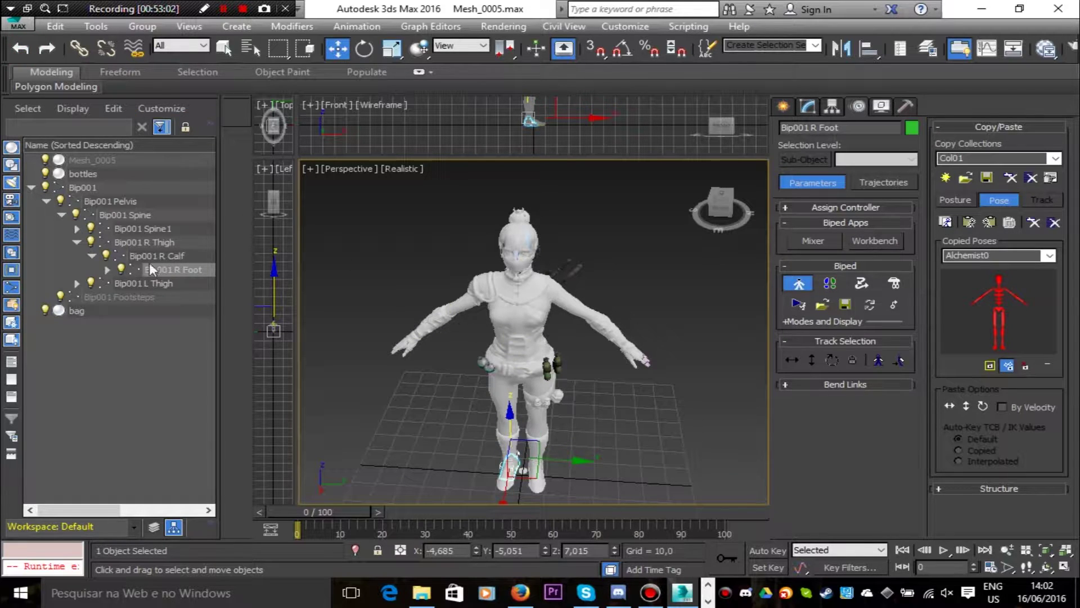
{"action": "left_click", "coordinate": [90, 161]}
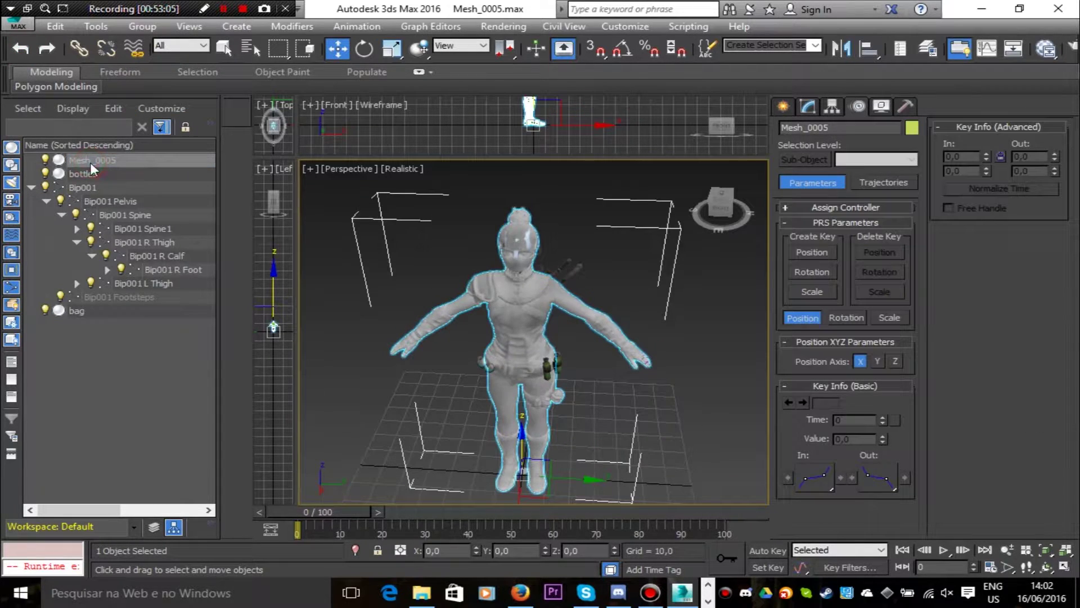
{"action": "left_click", "coordinate": [808, 106]}
{"action": "left_click", "coordinate": [840, 252]}
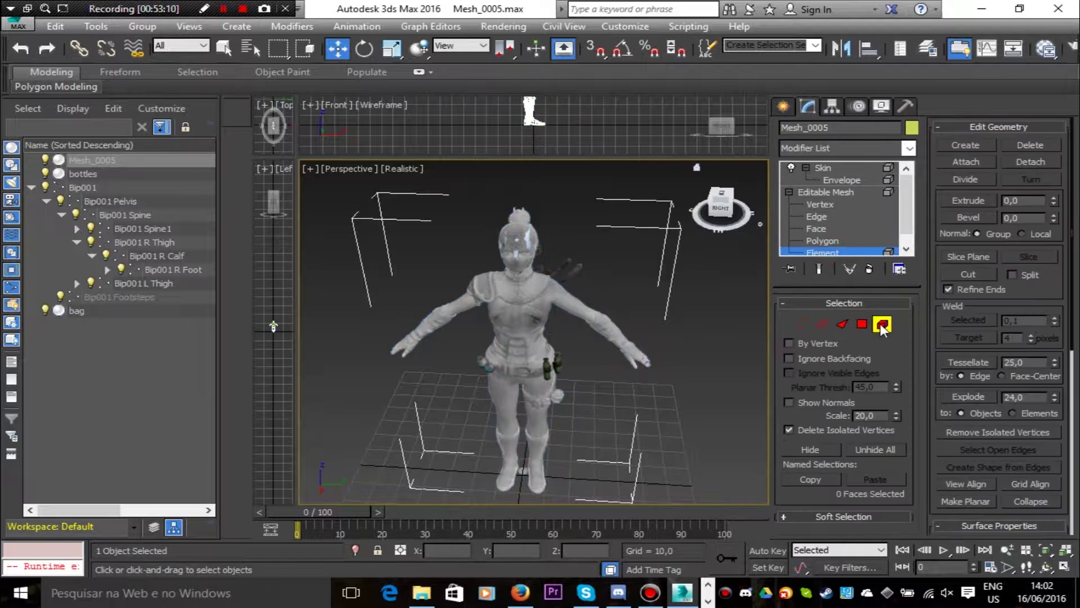
{"action": "left_click", "coordinate": [149, 312]}
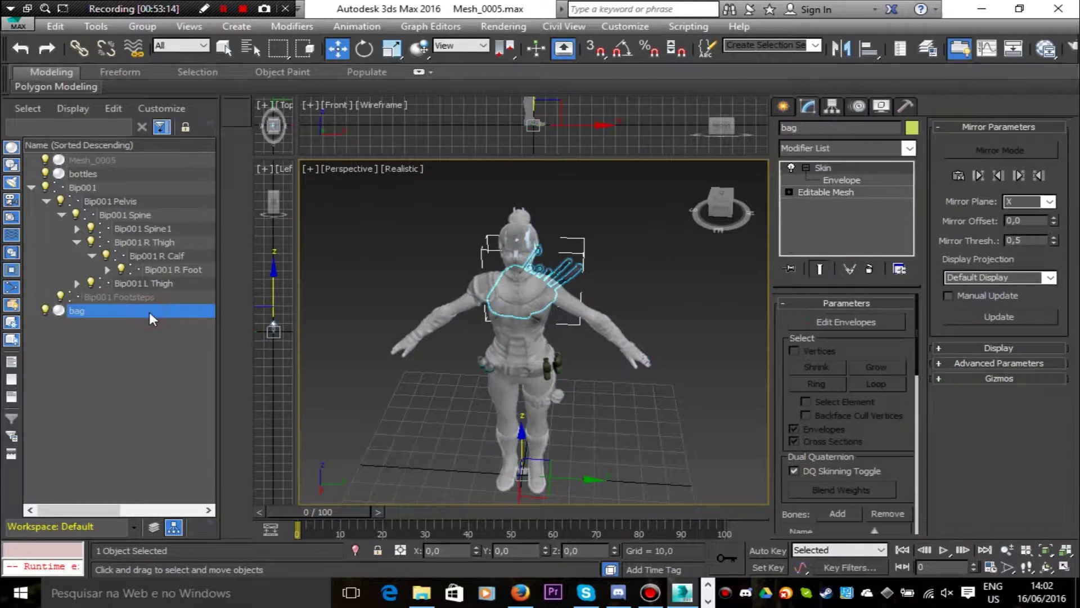
Raise Bip001 R Foot to about Z 26.5, bending the right knee, to test how the leg mesh deforms
{"action": "left_click", "coordinate": [91, 183]}
{"action": "left_click", "coordinate": [508, 467]}
{"action": "left_click_drag", "start_coordinate": [506, 454], "coordinate": [503, 398]}
{"action": "mouse_move", "coordinate": [716, 214]}
{"action": "left_mouse_down"}
{"action": "mouse_move", "coordinate": [774, 197]}
{"action": "mouse_move", "coordinate": [664, 199]}
{"action": "mouse_move", "coordinate": [700, 215]}
{"action": "left_mouse_up"}
{"action": "scroll", "coordinate": [584, 451], "scroll_direction": "up", "scroll_amount": 6}
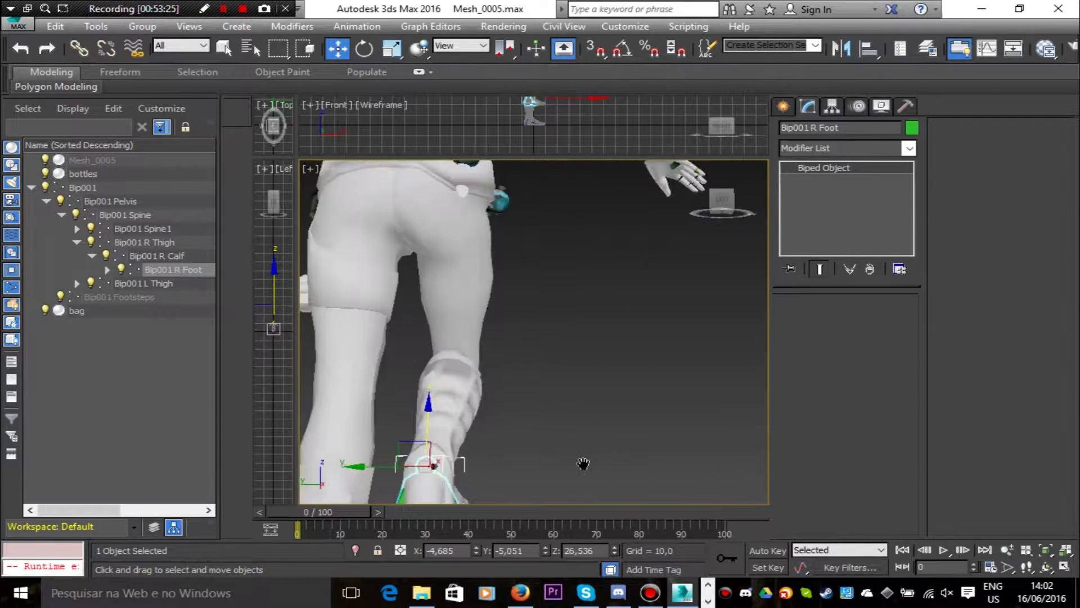
{"action": "middle_click_drag", "start_coordinate": [584, 450], "coordinate": [602, 323]}
{"action": "left_click_drag", "start_coordinate": [716, 203], "coordinate": [556, 162]}
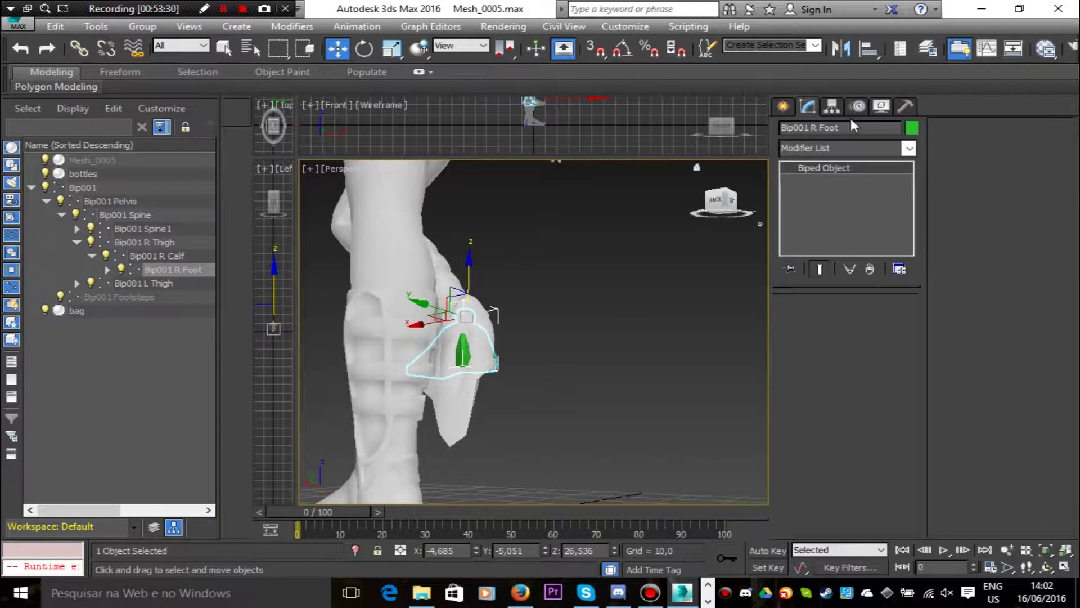
{"action": "left_click_drag", "start_coordinate": [724, 217], "coordinate": [243, 276]}
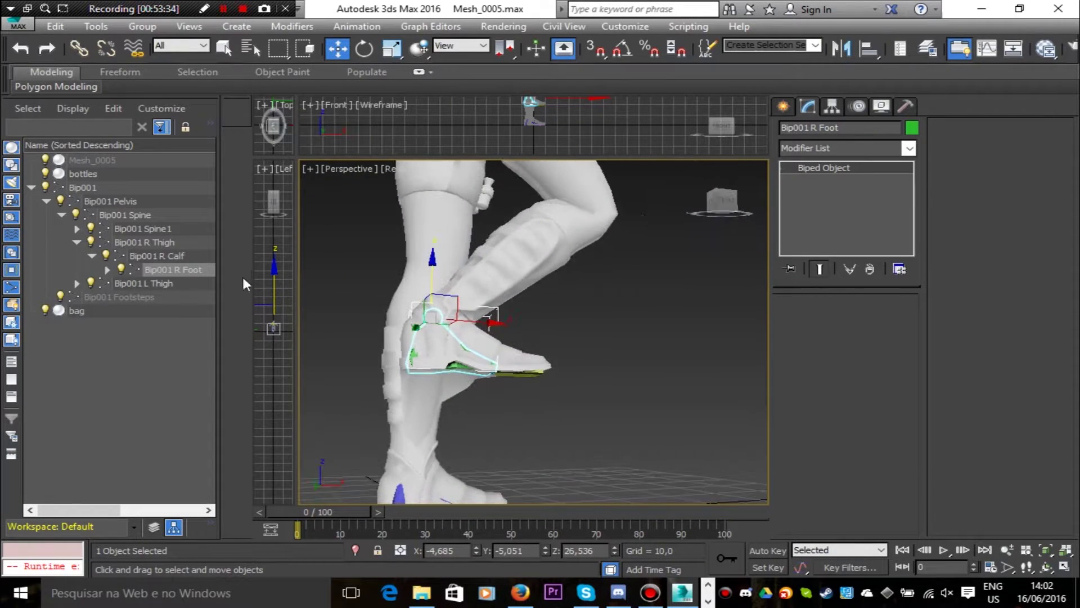
Enter envelope editing in the Skin modifier of Mesh_0005 and select the left foot bone's envelope
{"action": "left_click", "coordinate": [114, 161]}
{"action": "left_click", "coordinate": [839, 181]}
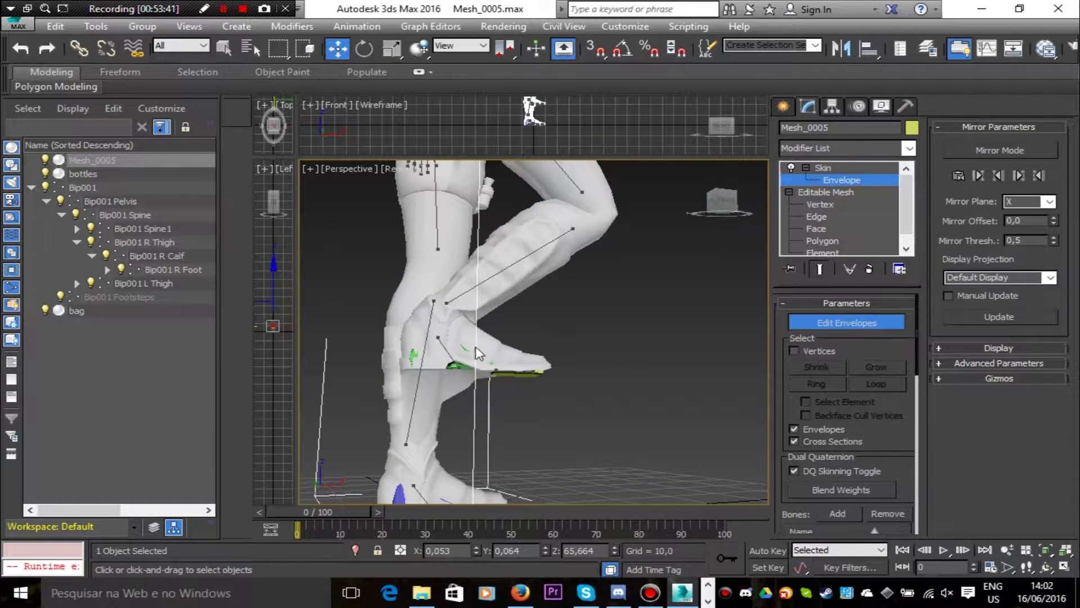
{"action": "left_click", "coordinate": [449, 359]}
{"action": "left_click_drag", "start_coordinate": [722, 202], "coordinate": [683, 202]}
{"action": "left_click", "coordinate": [546, 466]}
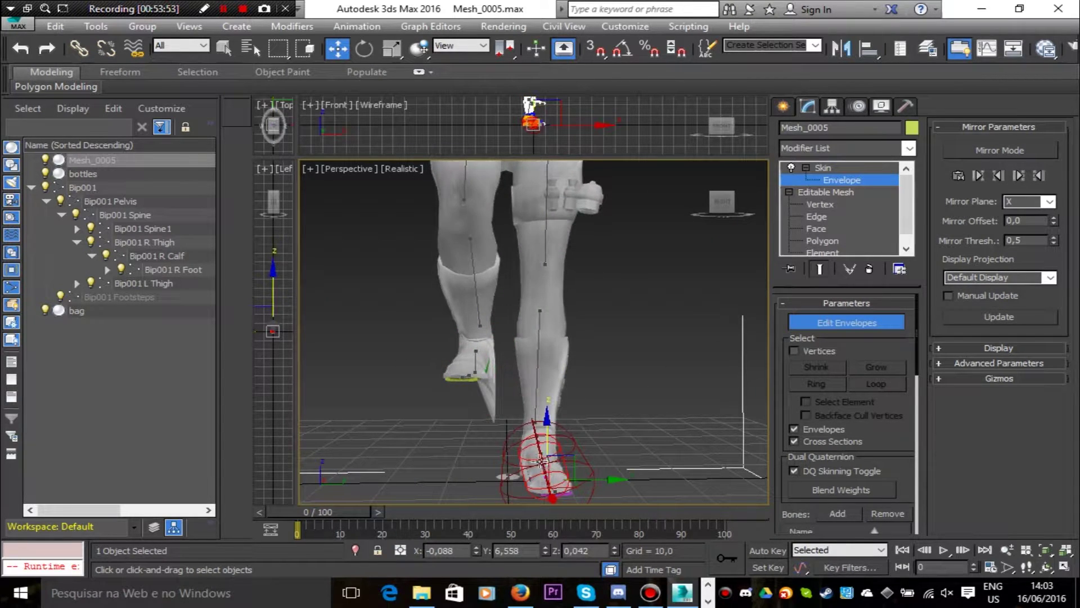
Unfreeze all objects to show the textured leg mesh while editing envelopes
{"action": "right_click", "coordinate": [168, 160]}
{"action": "left_click", "coordinate": [221, 79]}
{"action": "scroll", "coordinate": [535, 362], "scroll_direction": "up", "scroll_amount": 3}
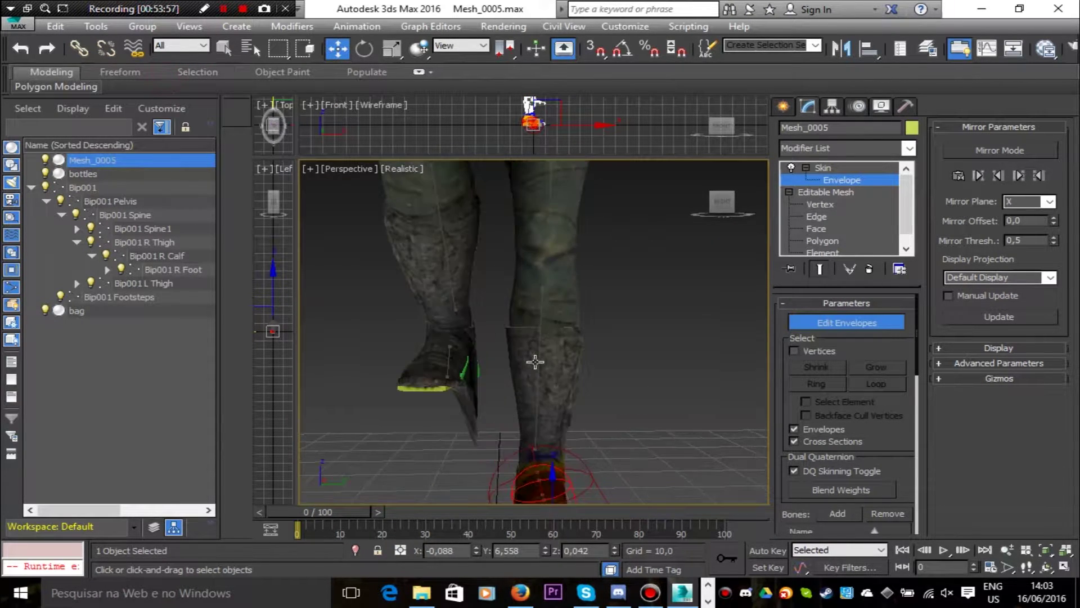
Widen the right foot bone's envelope slightly along the Y axis
{"action": "left_click", "coordinate": [449, 350]}
{"action": "left_click", "coordinate": [516, 380]}
{"action": "mouse_move", "coordinate": [558, 381]}
{"action": "left_mouse_down"}
{"action": "mouse_move", "coordinate": [600, 370]}
{"action": "mouse_move", "coordinate": [561, 379]}
{"action": "left_mouse_up"}
{"action": "middle_click_drag", "start_coordinate": [511, 429], "coordinate": [482, 378]}
Move the left foot envelope's control point along Y to about 6.09
{"action": "left_click", "coordinate": [514, 357]}
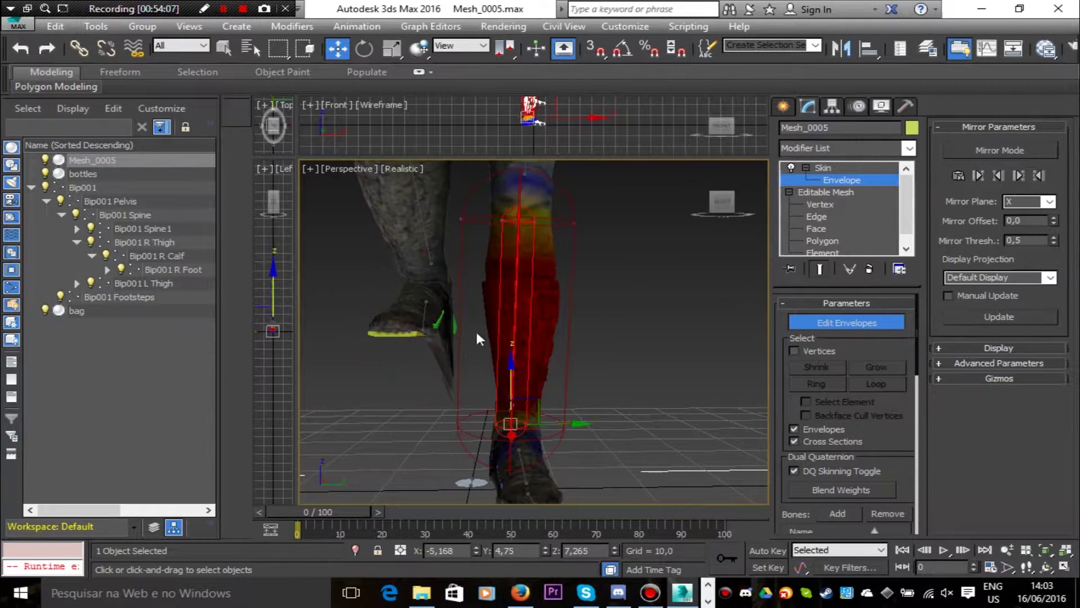
{"action": "left_click", "coordinate": [517, 424]}
{"action": "left_click", "coordinate": [488, 445]}
{"action": "left_click", "coordinate": [519, 447]}
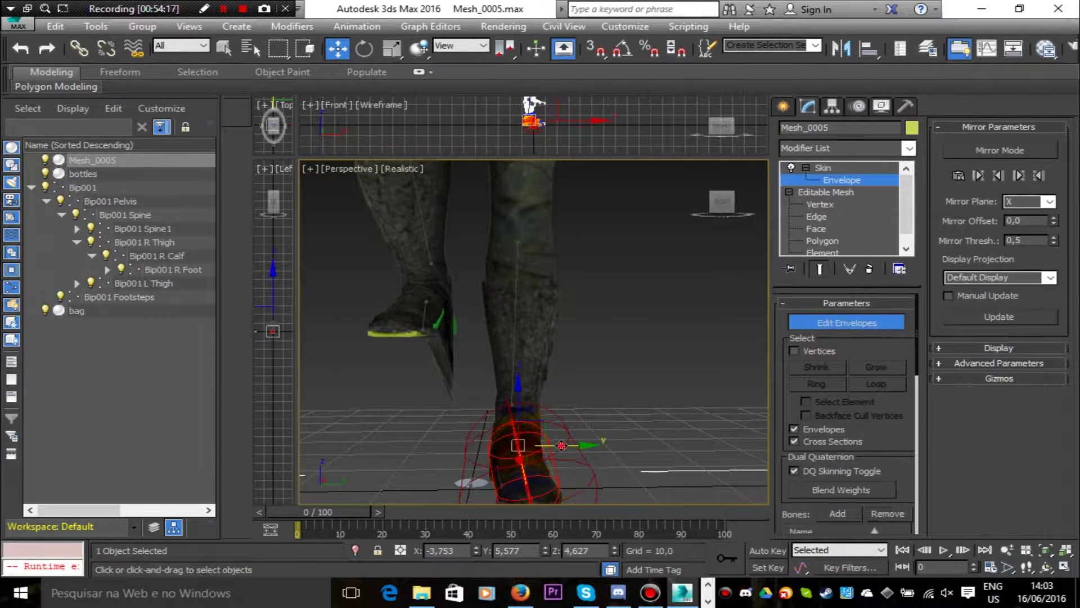
{"action": "left_click_drag", "start_coordinate": [561, 445], "coordinate": [565, 445]}
{"action": "left_click", "coordinate": [489, 402]}
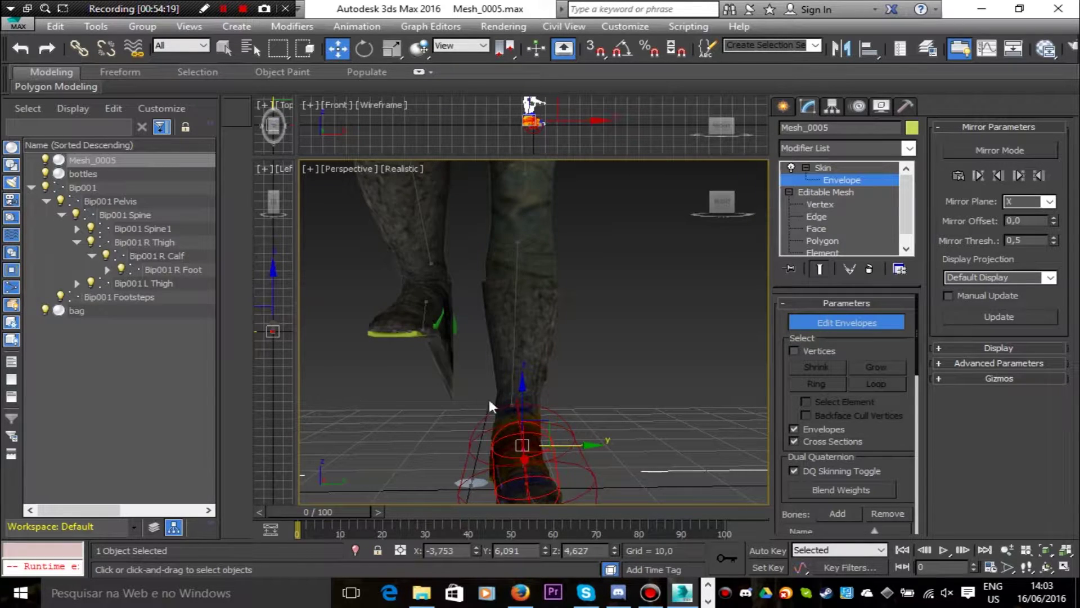
Shift the right foot envelope's lower control point slightly along the Y axis toward the left leg
{"action": "left_click", "coordinate": [424, 312]}
{"action": "mouse_move", "coordinate": [721, 203]}
{"action": "left_mouse_down"}
{"action": "mouse_move", "coordinate": [751, 216]}
{"action": "mouse_move", "coordinate": [724, 206]}
{"action": "left_mouse_up"}
{"action": "left_click", "coordinate": [422, 316]}
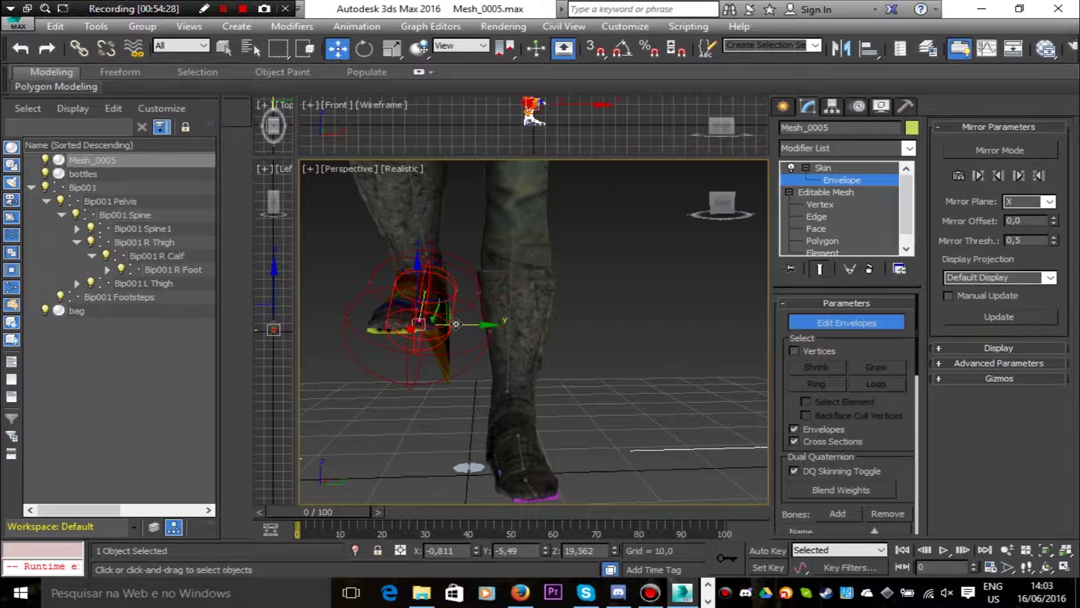
{"action": "left_click_drag", "start_coordinate": [456, 324], "coordinate": [467, 325]}
Move two envelope control points upward along Z to adjust the foot's area of influence
{"action": "left_click_drag", "start_coordinate": [727, 204], "coordinate": [788, 204]}
{"action": "left_click", "coordinate": [560, 350]}
{"action": "left_click_drag", "start_coordinate": [562, 306], "coordinate": [561, 278]}
{"action": "left_click", "coordinate": [489, 317]}
{"action": "left_click_drag", "start_coordinate": [492, 288], "coordinate": [494, 239]}
{"action": "scroll", "coordinate": [528, 325], "scroll_direction": "down", "scroll_amount": 4}
{"action": "mouse_move", "coordinate": [723, 204]}
{"action": "left_mouse_down"}
{"action": "mouse_move", "coordinate": [636, 206]}
{"action": "mouse_move", "coordinate": [703, 205]}
{"action": "left_mouse_up"}
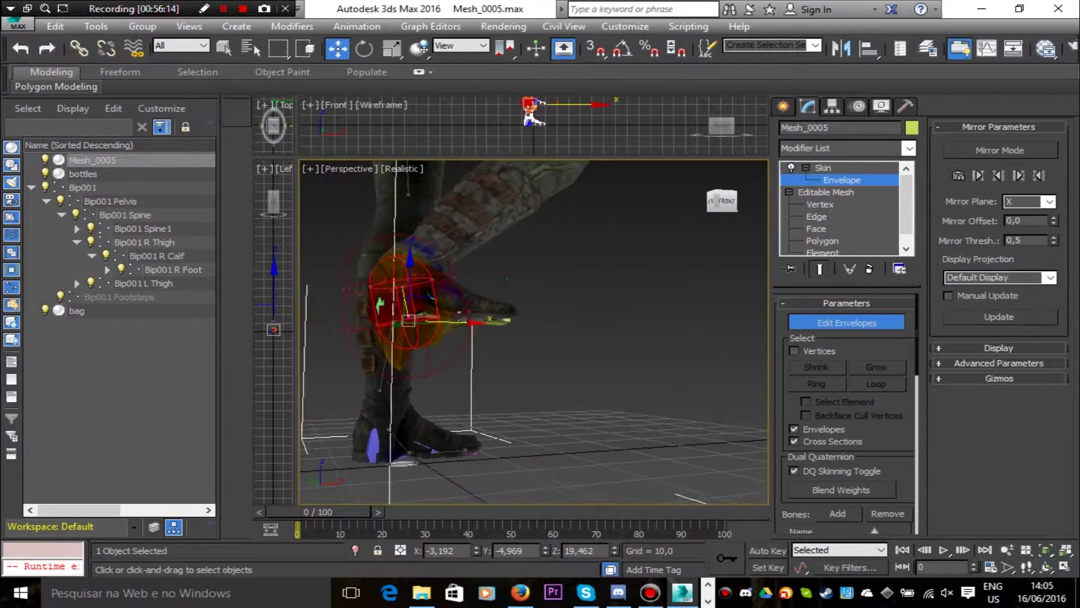
Enable vertex selection in the Skin modifier, select the stray spike vertices below the right foot, and grow the selection
{"action": "mouse_move", "coordinate": [715, 205]}
{"action": "left_mouse_down"}
{"action": "mouse_move", "coordinate": [703, 205]}
{"action": "mouse_move", "coordinate": [726, 203]}
{"action": "left_mouse_up"}
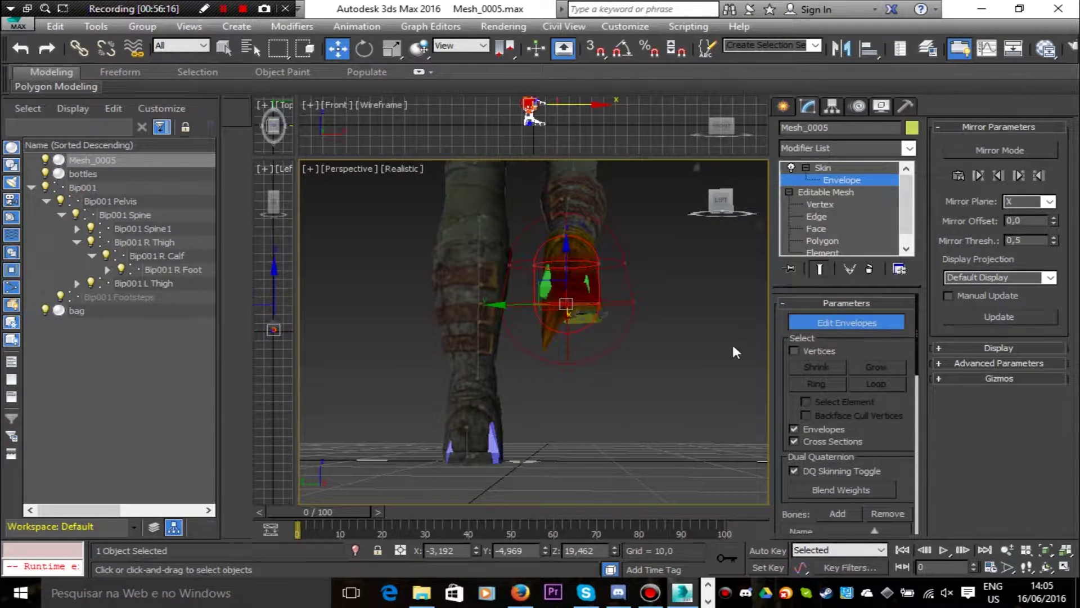
{"action": "left_click", "coordinate": [794, 349]}
{"action": "left_click_drag", "start_coordinate": [540, 331], "coordinate": [540, 331]}
{"action": "left_click", "coordinate": [867, 369]}
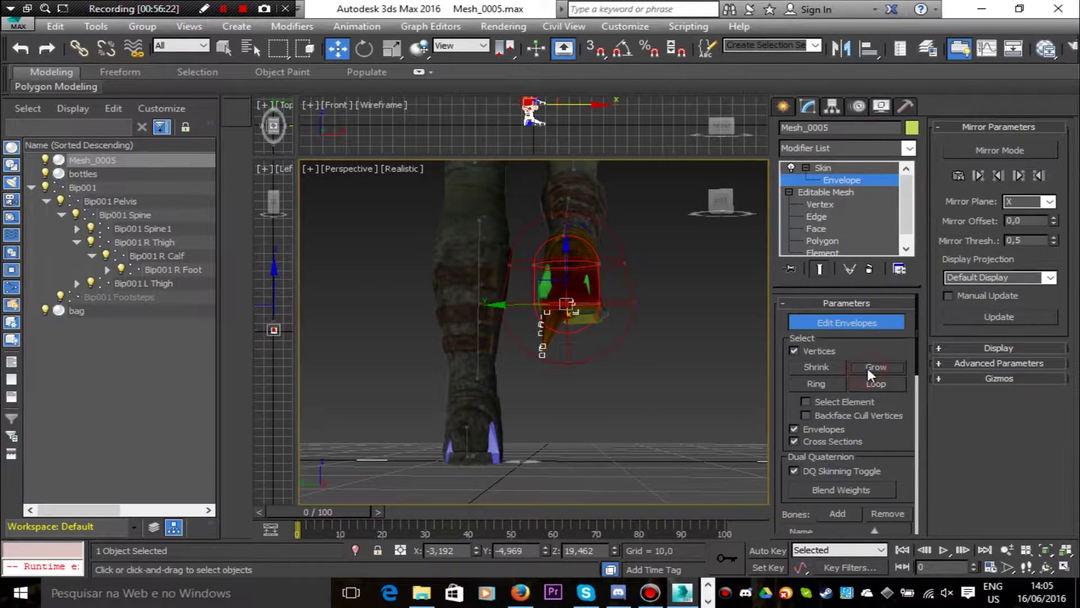
Make the selected spike vertices below the right foot rigid in the Skin modifier's weight properties
{"action": "scroll", "coordinate": [867, 396], "scroll_direction": "down", "scroll_amount": 3}
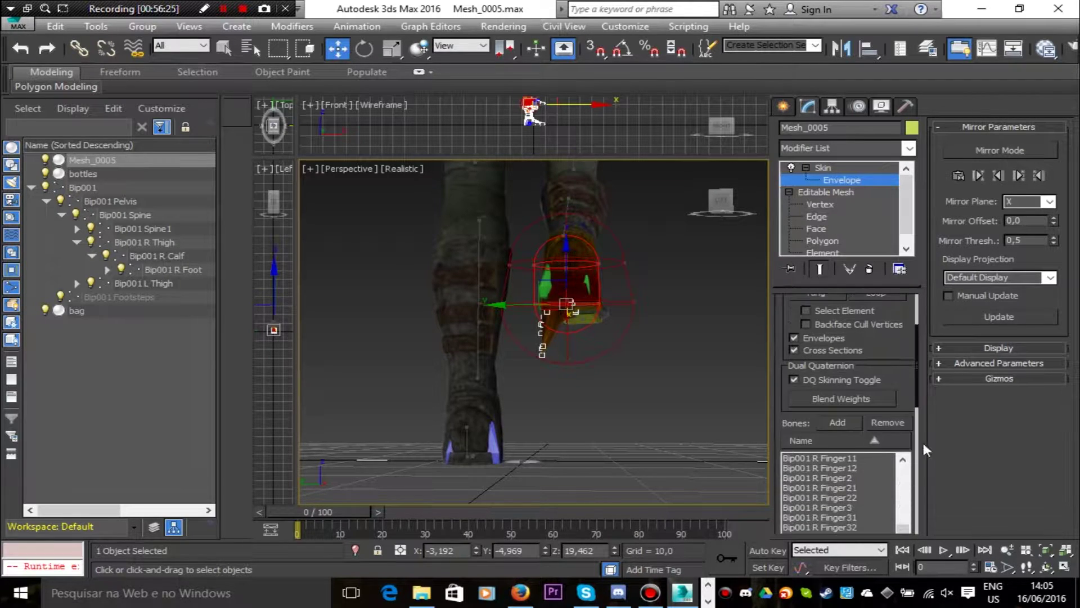
{"action": "scroll", "coordinate": [861, 410], "scroll_direction": "down", "scroll_amount": 2}
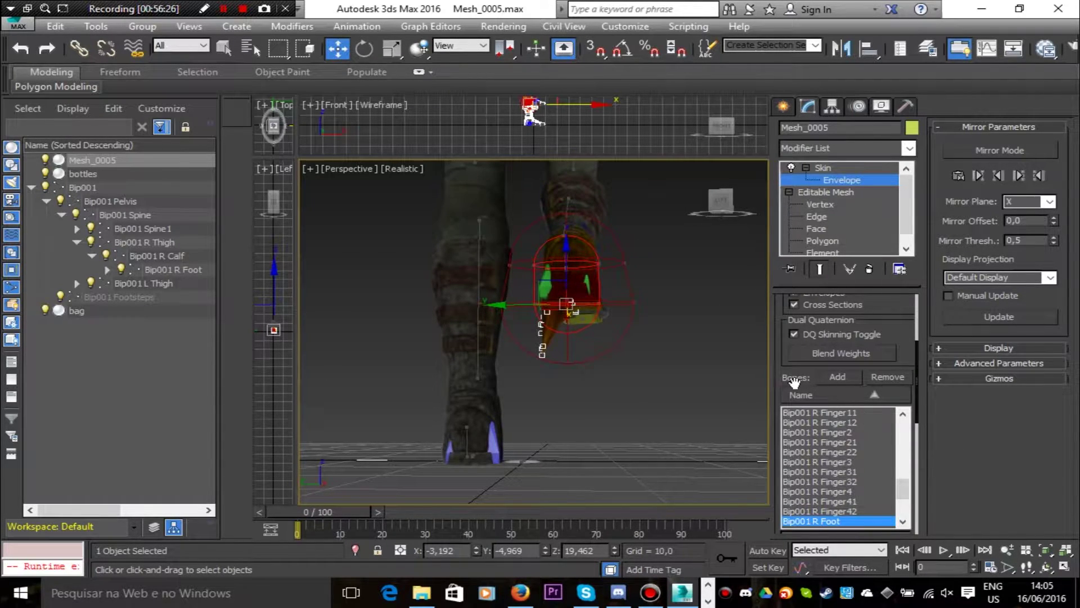
{"action": "scroll", "coordinate": [768, 370], "scroll_direction": "down", "scroll_amount": 4}
{"action": "scroll", "coordinate": [730, 335], "scroll_direction": "up", "scroll_amount": 1}
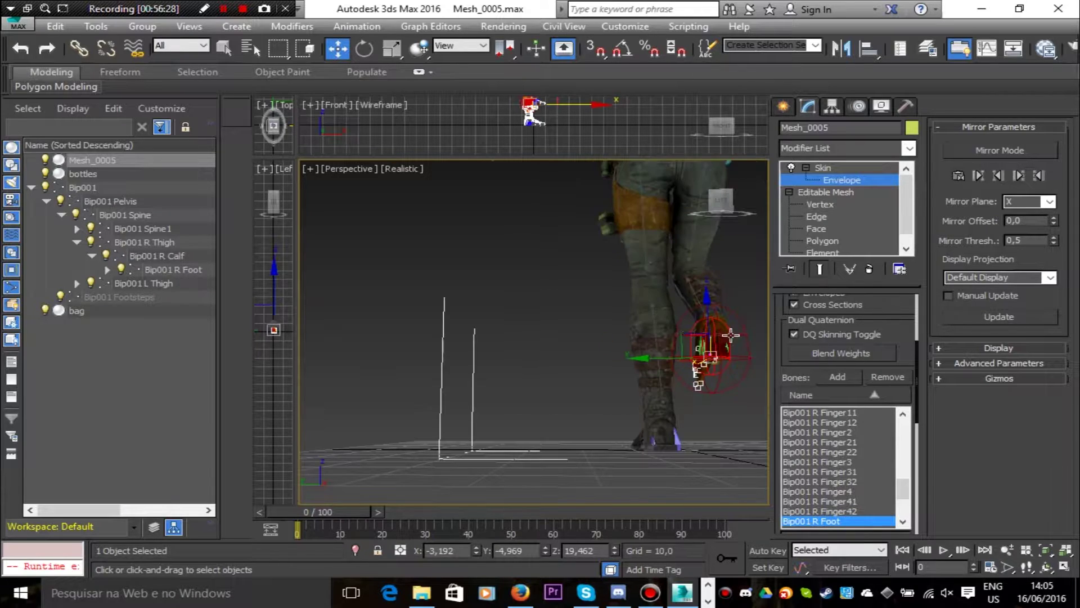
{"action": "middle_click_drag", "start_coordinate": [702, 398], "coordinate": [568, 417]}
{"action": "scroll", "coordinate": [569, 416], "scroll_direction": "up", "scroll_amount": 3}
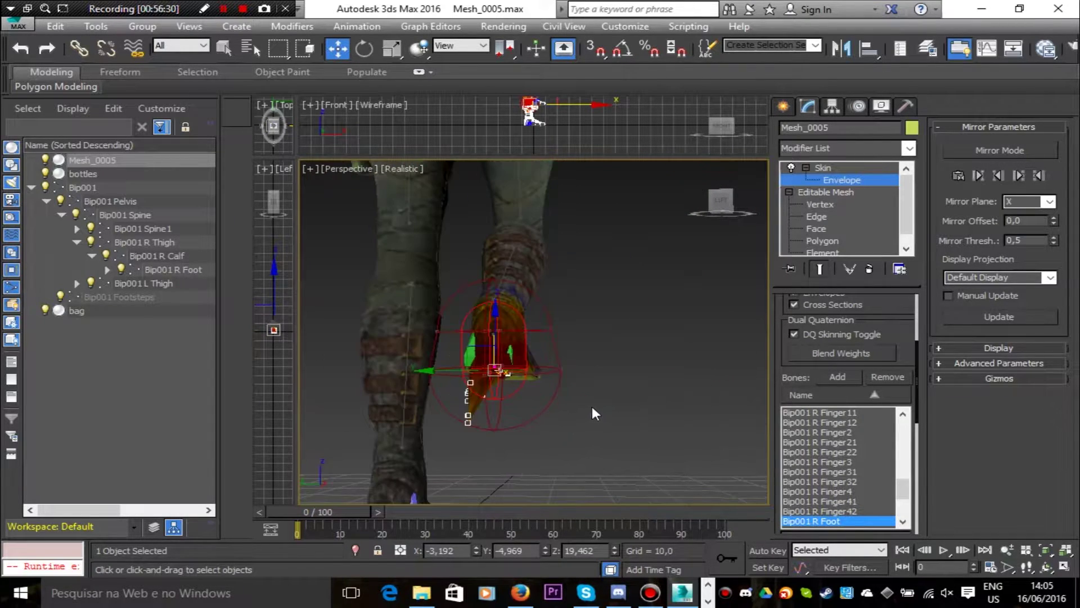
{"action": "scroll", "coordinate": [802, 426], "scroll_direction": "down", "scroll_amount": 5}
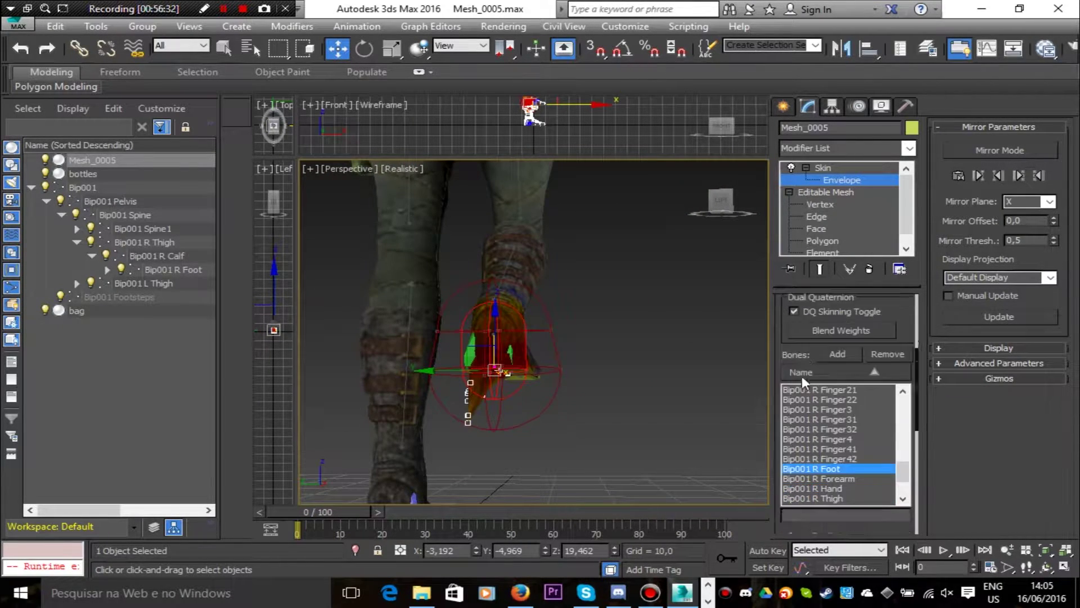
{"action": "scroll", "coordinate": [827, 481], "scroll_direction": "down", "scroll_amount": 6}
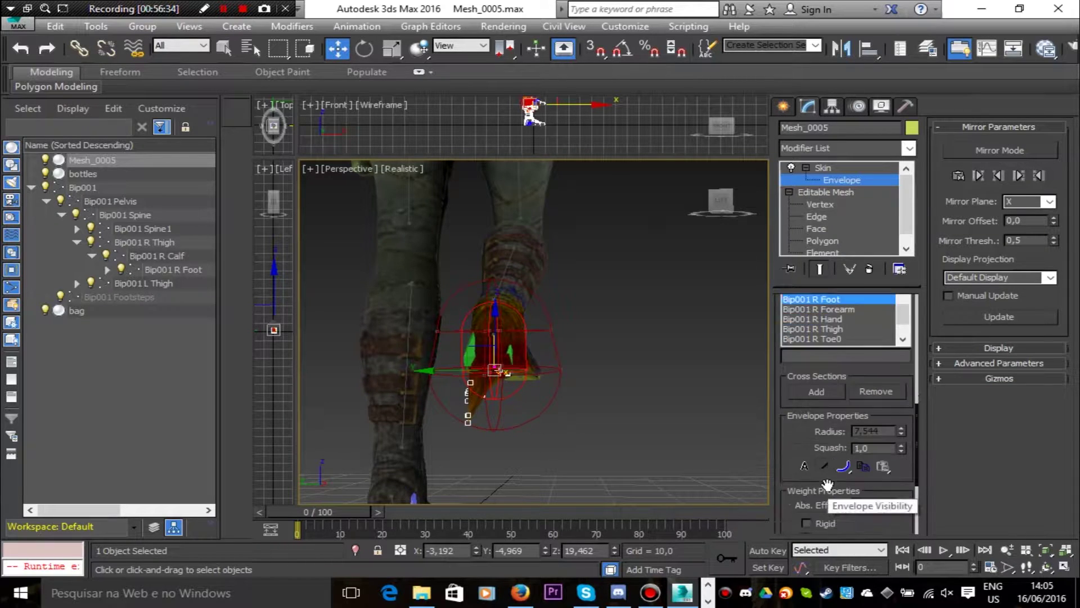
{"action": "scroll", "coordinate": [826, 481], "scroll_direction": "down", "scroll_amount": 3}
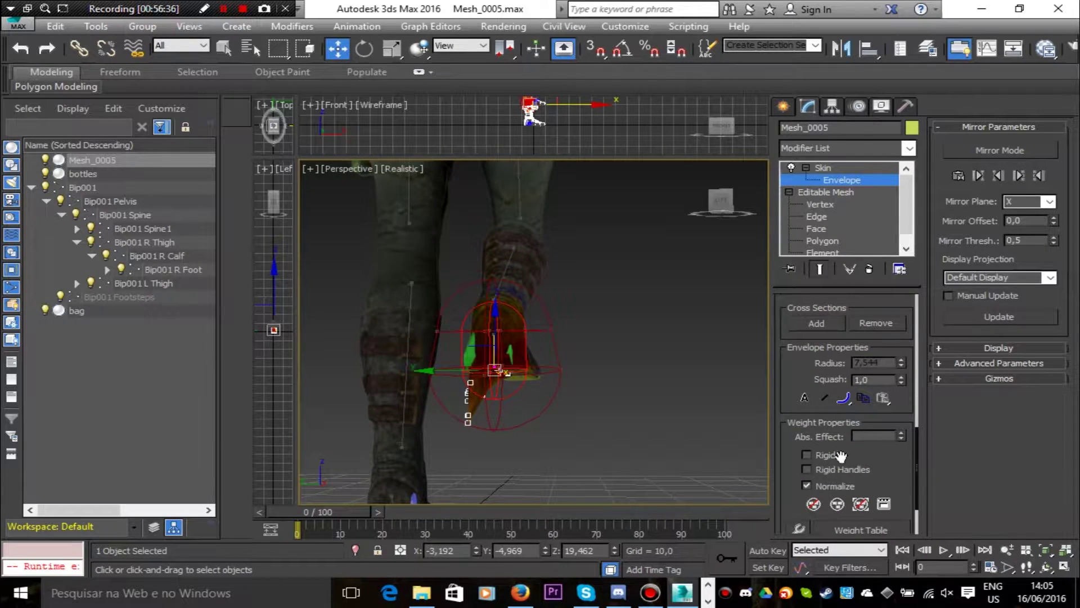
{"action": "left_click", "coordinate": [808, 409]}
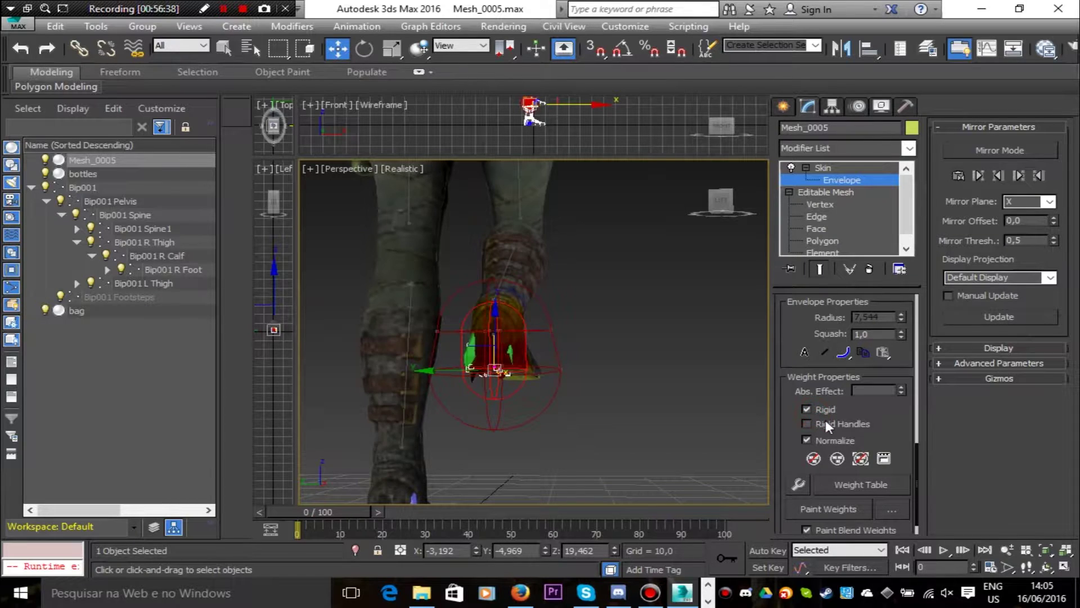
{"action": "left_click", "coordinate": [831, 463]}
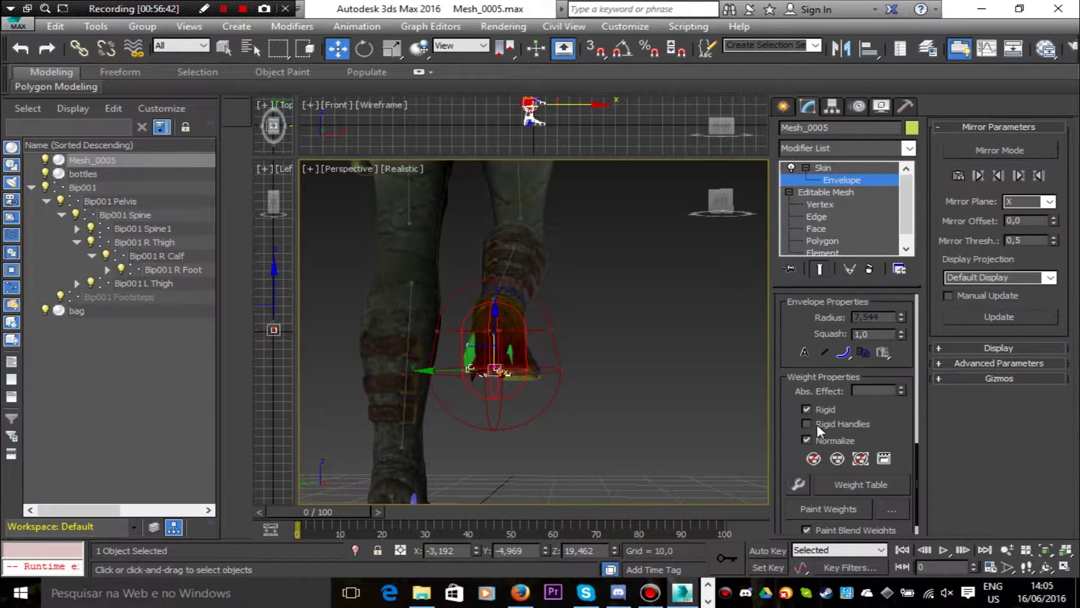
Select the remaining stray vertices at the right boot's sole and make them rigid as well
{"action": "left_click_drag", "start_coordinate": [721, 203], "coordinate": [699, 198]}
{"action": "scroll", "coordinate": [444, 369], "scroll_direction": "up", "scroll_amount": 6}
{"action": "middle_click_drag", "start_coordinate": [444, 369], "coordinate": [549, 362]}
{"action": "left_click_drag", "start_coordinate": [556, 365], "coordinate": [485, 333]}
{"action": "left_click", "coordinate": [808, 410]}
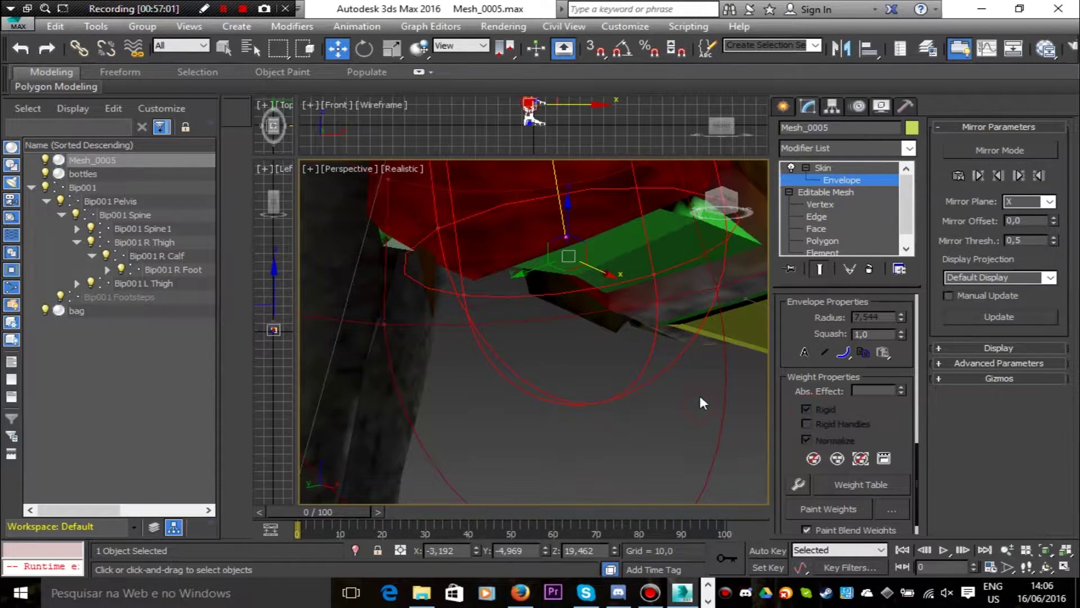
Turn off vertex selection, leave envelope editing, and examine the right foot from below for leftover stray vertices
{"action": "scroll", "coordinate": [699, 393], "scroll_direction": "down", "scroll_amount": 5}
{"action": "left_click_drag", "start_coordinate": [722, 202], "coordinate": [716, 238]}
{"action": "middle_click_drag", "start_coordinate": [649, 409], "coordinate": [473, 401]}
{"action": "left_click", "coordinate": [599, 461]}
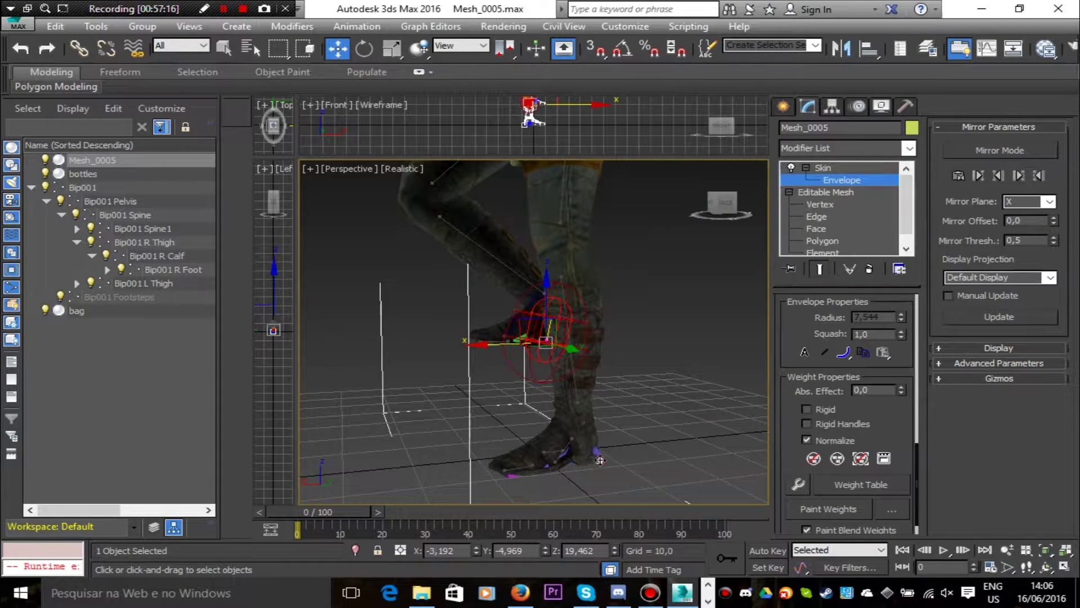
{"action": "scroll", "coordinate": [844, 394], "scroll_direction": "up", "scroll_amount": 5}
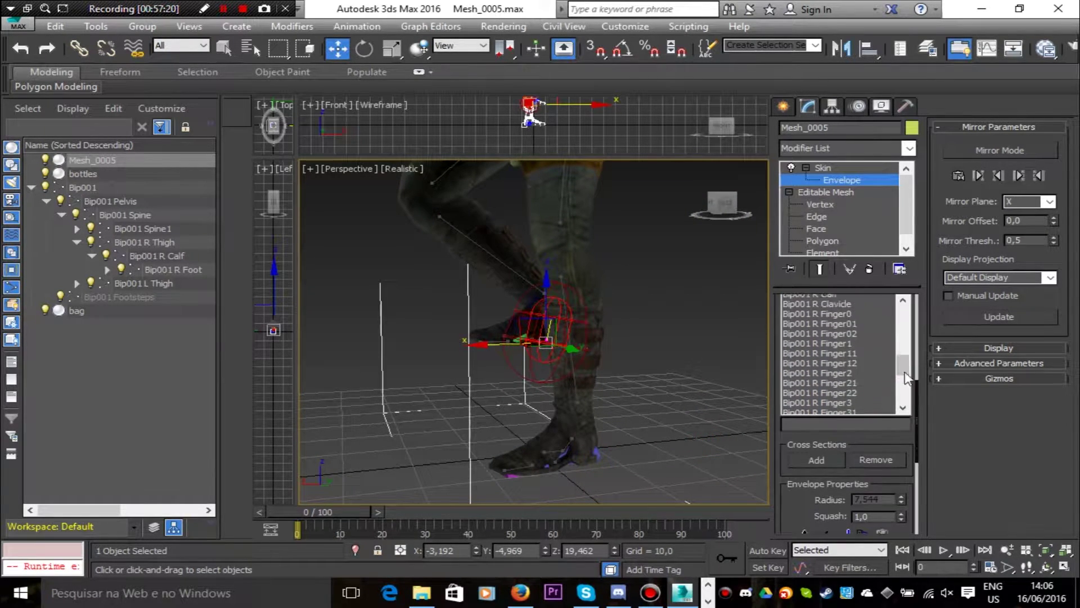
{"action": "scroll", "coordinate": [901, 360], "scroll_direction": "up", "scroll_amount": 5}
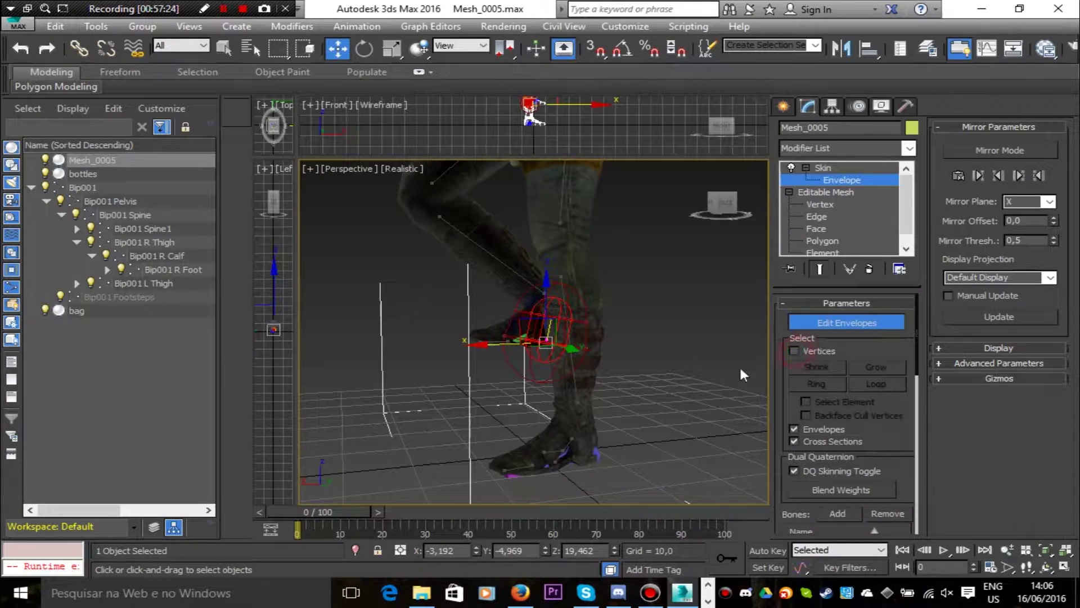
{"action": "left_click", "coordinate": [853, 171]}
{"action": "left_click_drag", "start_coordinate": [724, 203], "coordinate": [663, 229]}
{"action": "scroll", "coordinate": [631, 281], "scroll_direction": "up", "scroll_amount": 5}
{"action": "middle_click_drag", "start_coordinate": [622, 294], "coordinate": [743, 315]}
{"action": "middle_click_drag", "start_coordinate": [529, 340], "coordinate": [750, 341]}
{"action": "left_click_drag", "start_coordinate": [721, 203], "coordinate": [738, 204]}
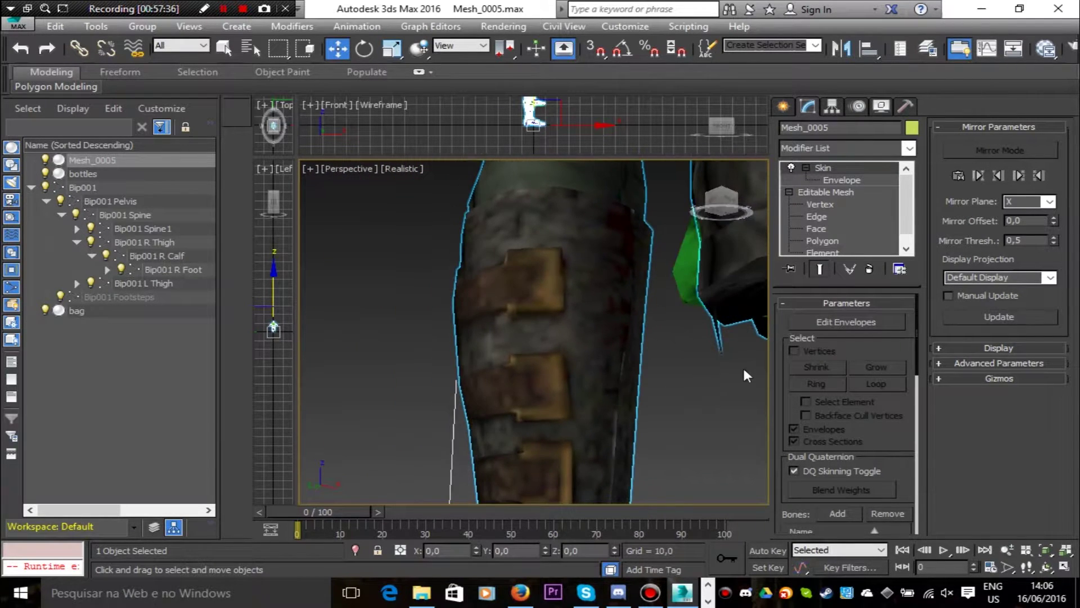
Edit the right foot's envelope again, select the stray vertex hanging below the heel, and make it rigid
{"action": "left_click", "coordinate": [842, 180]}
{"action": "middle_click_drag", "start_coordinate": [701, 261], "coordinate": [651, 272]}
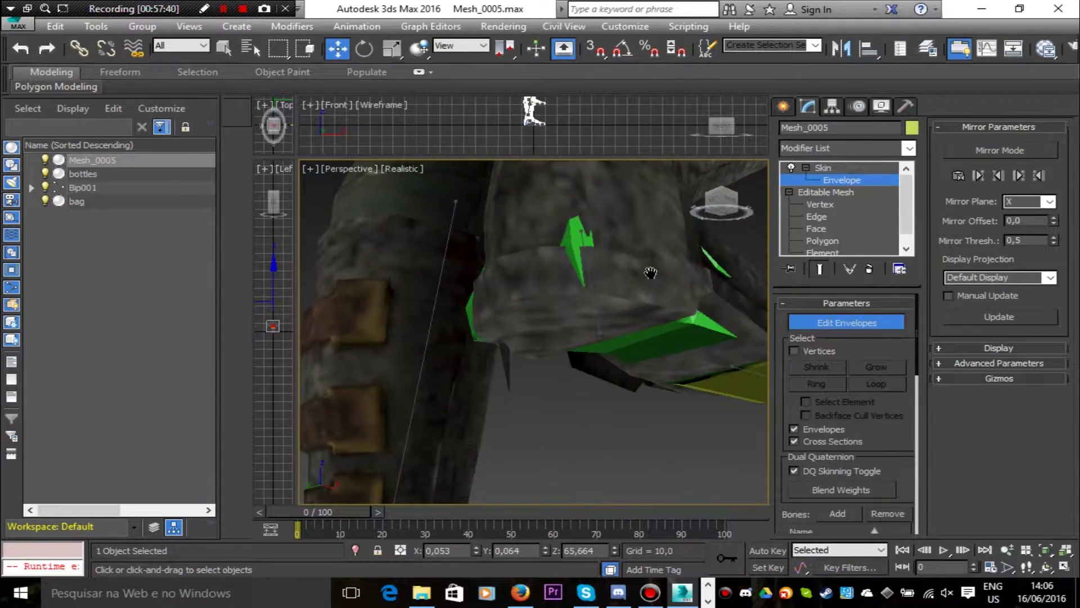
{"action": "left_click", "coordinate": [594, 303]}
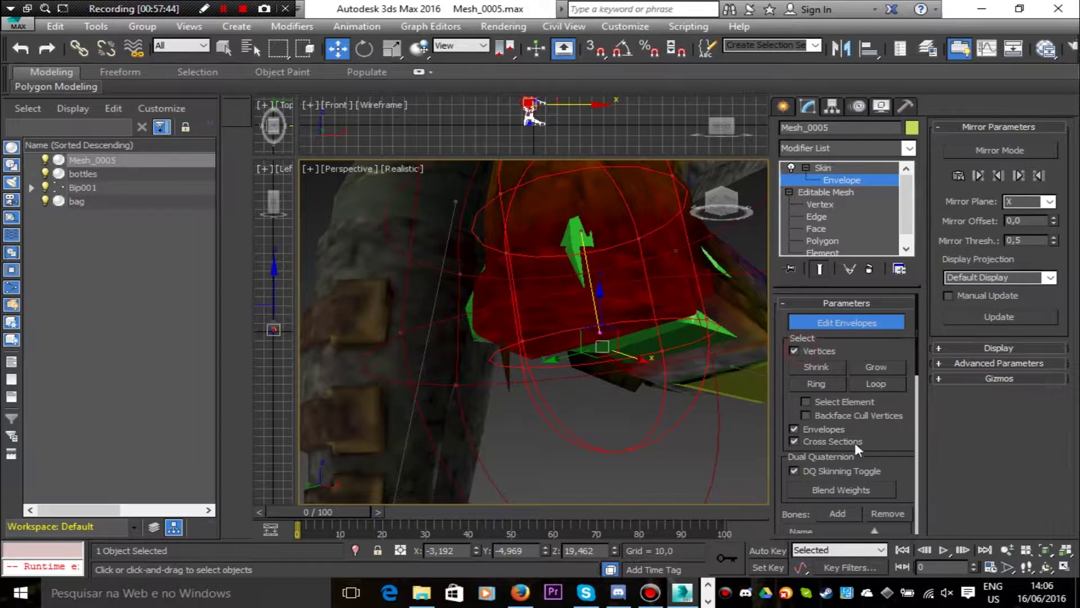
{"action": "scroll", "coordinate": [857, 447], "scroll_direction": "down", "scroll_amount": 2}
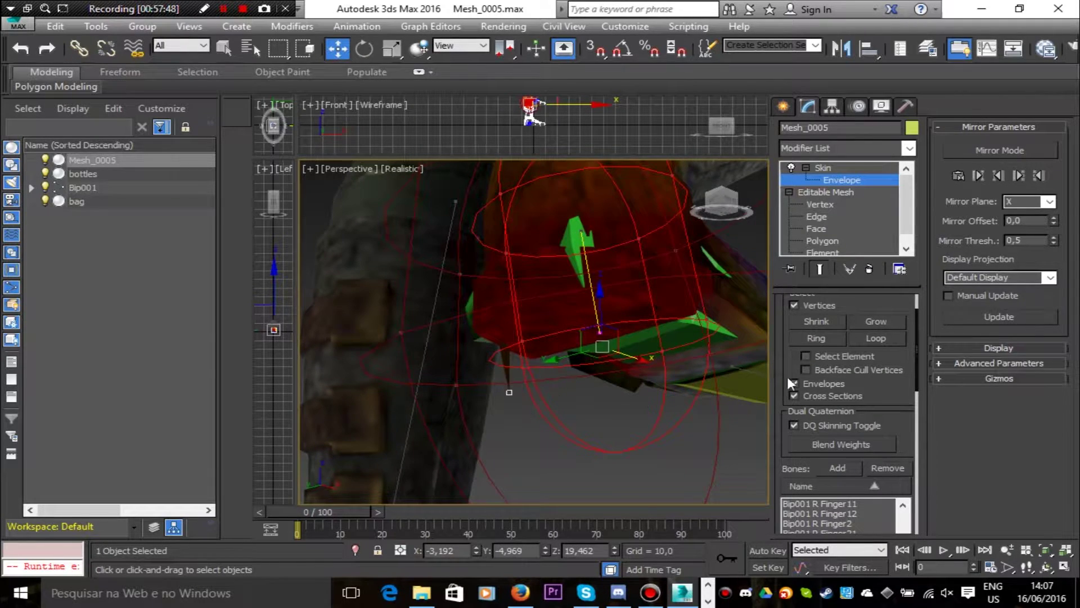
{"action": "scroll", "coordinate": [825, 470], "scroll_direction": "down", "scroll_amount": 5}
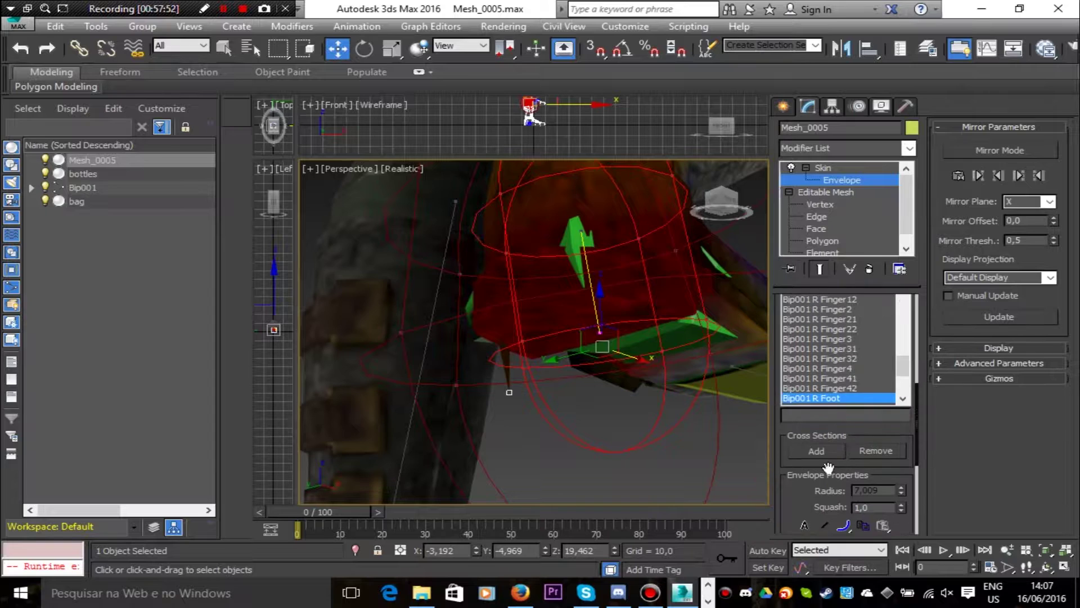
{"action": "left_click_drag", "start_coordinate": [825, 470], "coordinate": [782, 288]}
{"action": "left_click", "coordinate": [806, 387]}
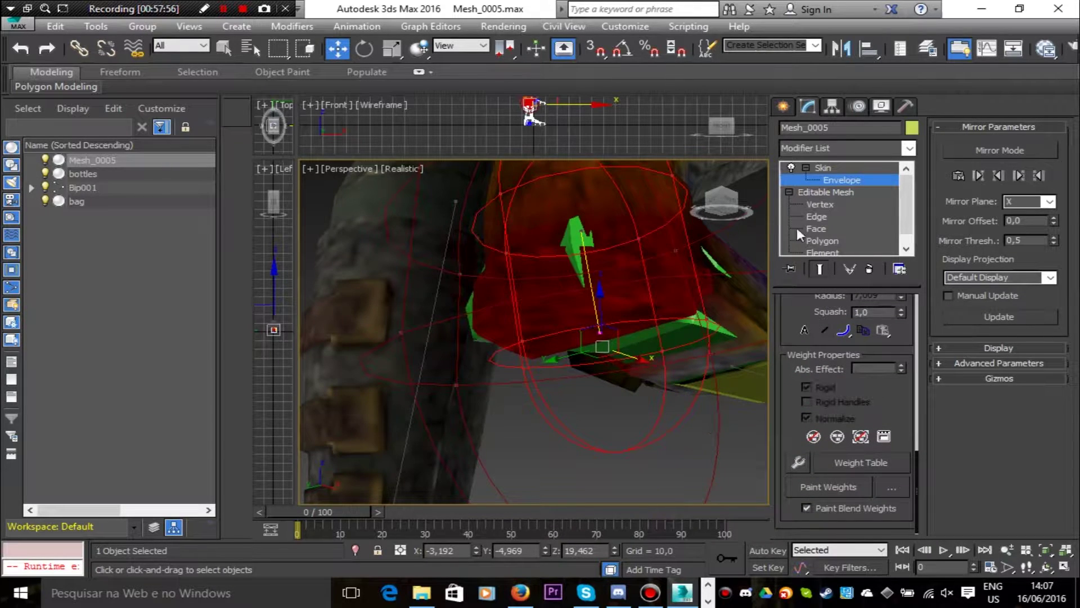
Leave Skin envelope editing with vertex selection off and view both of the character's legs
{"action": "left_click", "coordinate": [816, 180]}
{"action": "left_click", "coordinate": [815, 181]}
{"action": "scroll", "coordinate": [844, 394], "scroll_direction": "up", "scroll_amount": 10}
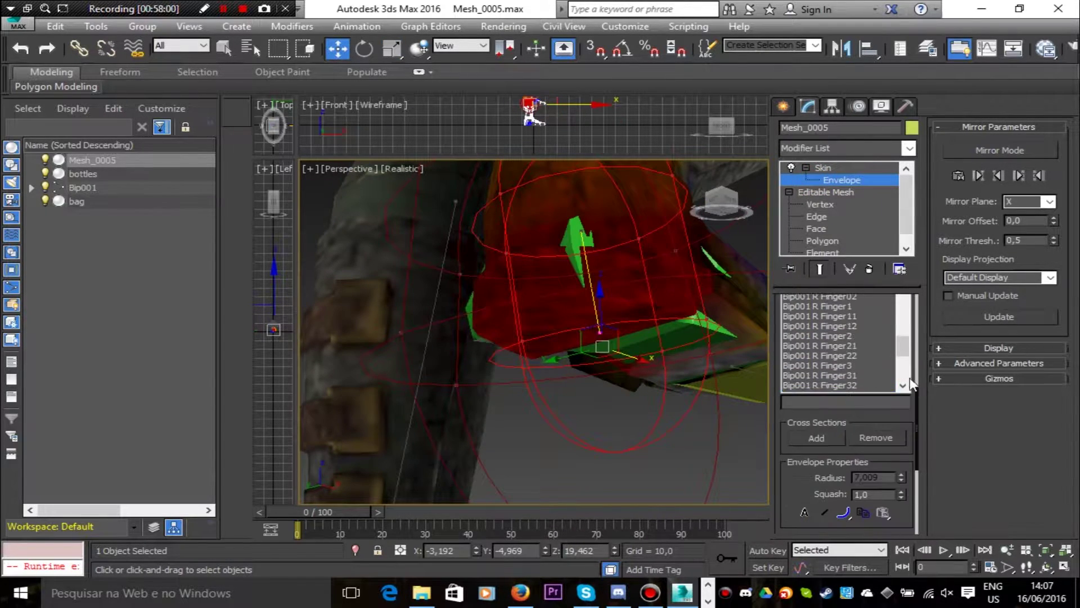
{"action": "left_click", "coordinate": [728, 197]}
{"action": "scroll", "coordinate": [504, 375], "scroll_direction": "down", "scroll_amount": 10}
{"action": "left_click", "coordinate": [821, 179]}
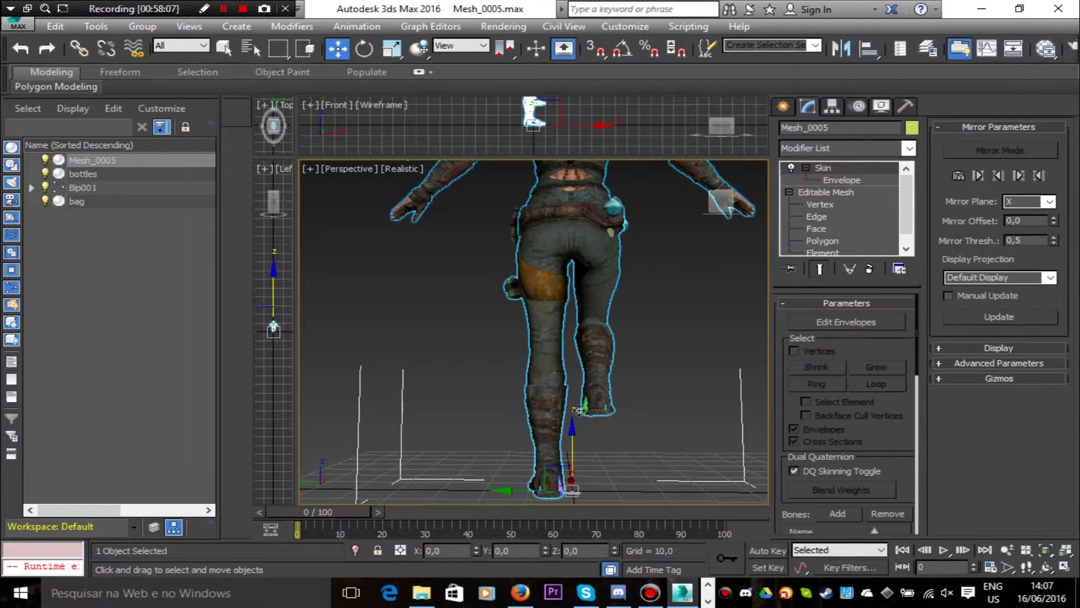
Try lifting the biped's foot along Z as a skinning test and undo the move
{"action": "left_click_drag", "start_coordinate": [580, 409], "coordinate": [575, 392]}
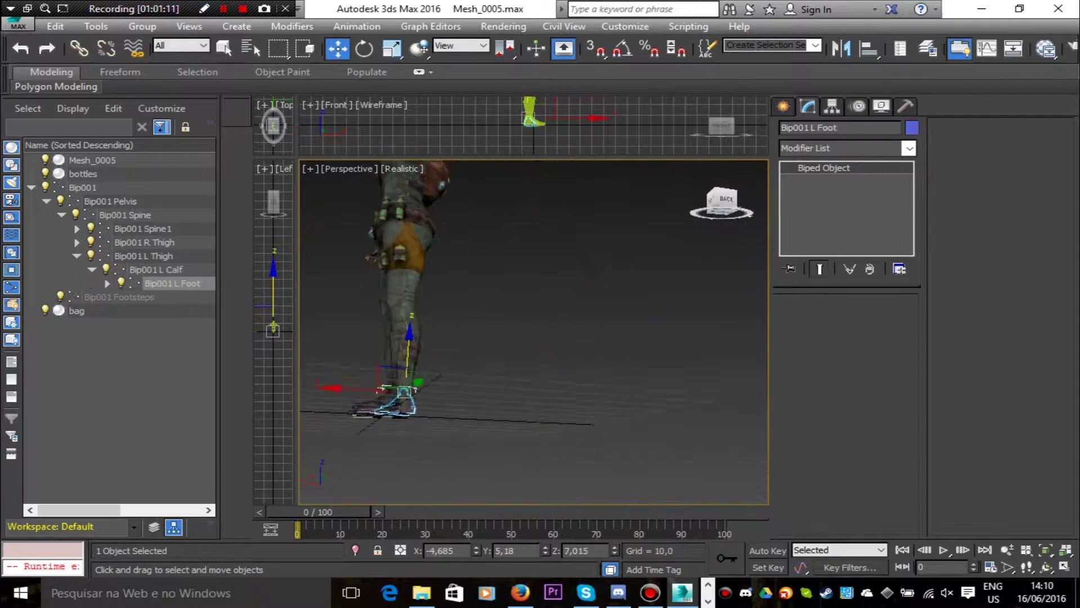
{"action": "scroll", "coordinate": [481, 333], "scroll_direction": "up", "scroll_amount": 5}
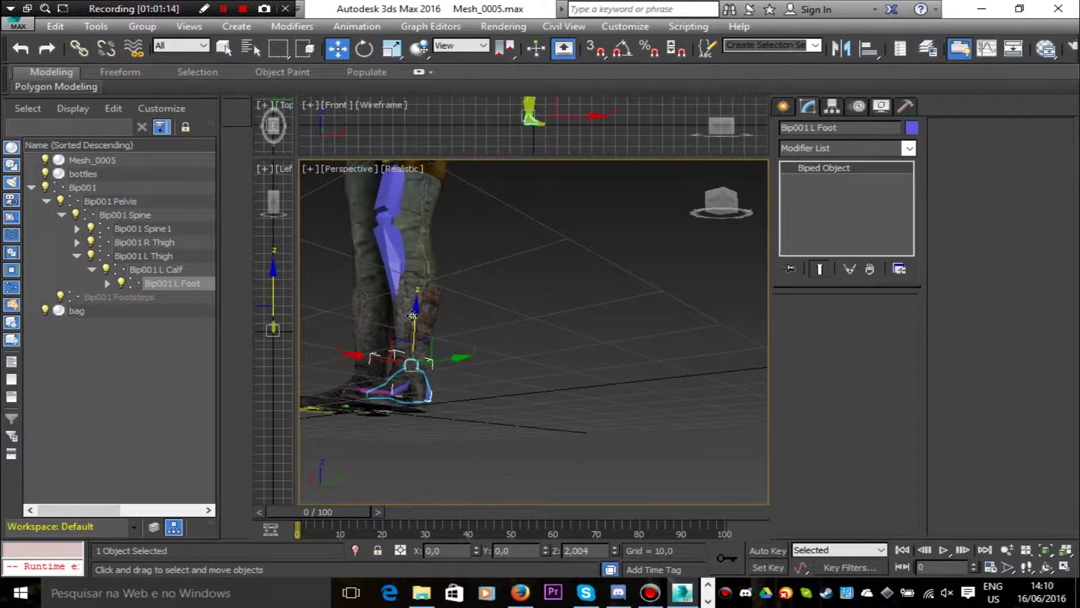
{"action": "left_click", "coordinate": [20, 49]}
{"action": "left_click", "coordinate": [365, 236]}
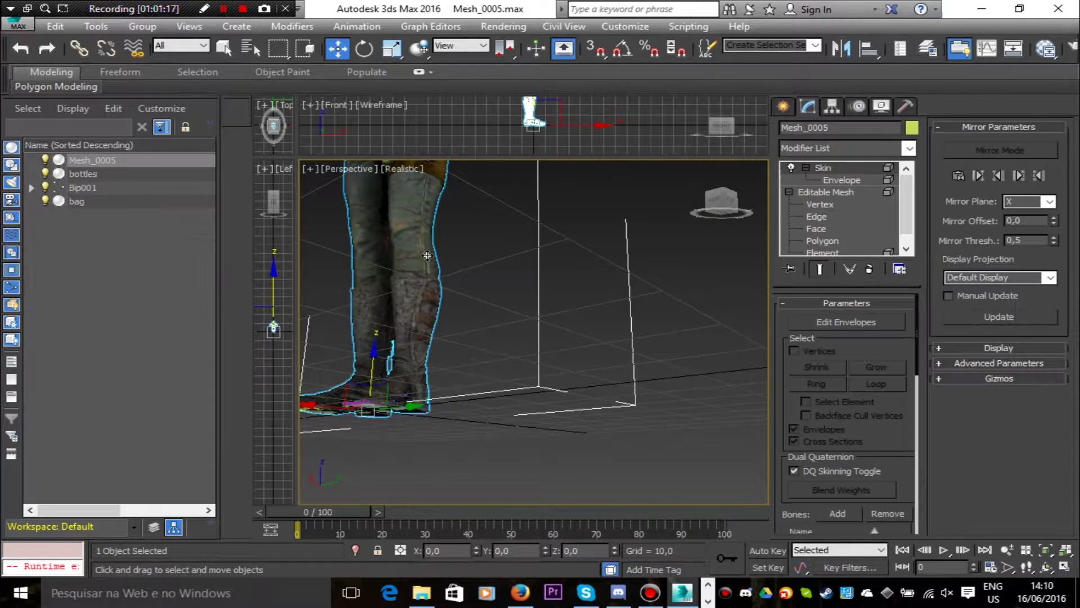
{"action": "left_click", "coordinate": [889, 254]}
{"action": "left_click", "coordinate": [886, 326]}
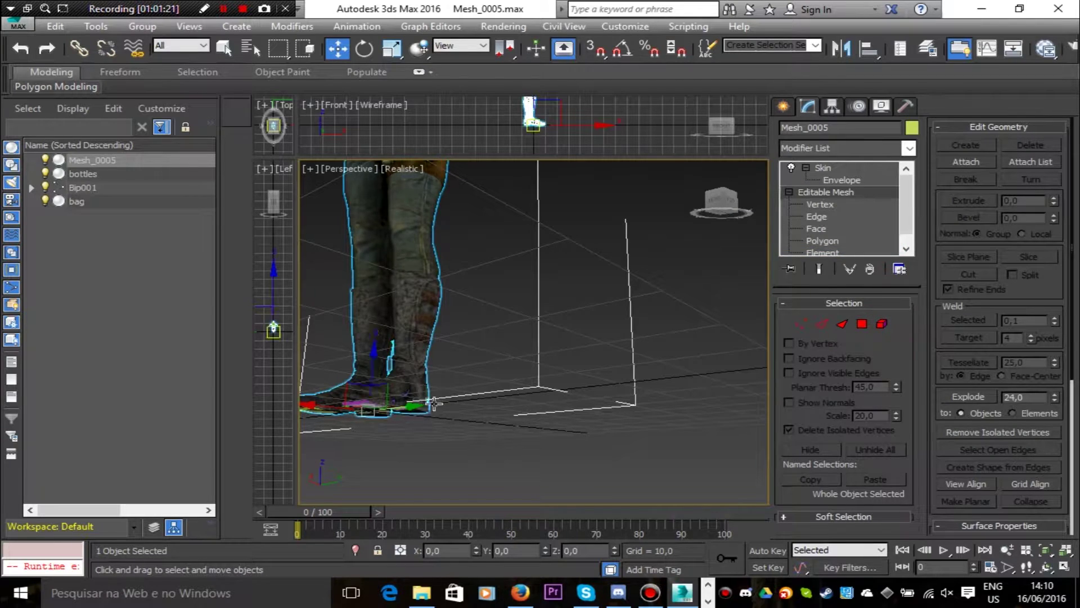
{"action": "left_click", "coordinate": [823, 168]}
Display the biped's motion parameters and raise the left foot to about Z 21.1 to test its skinning
{"action": "left_click_drag", "start_coordinate": [713, 210], "coordinate": [627, 168]}
{"action": "scroll", "coordinate": [464, 447], "scroll_direction": "up", "scroll_amount": 3}
{"action": "left_click", "coordinate": [95, 187]}
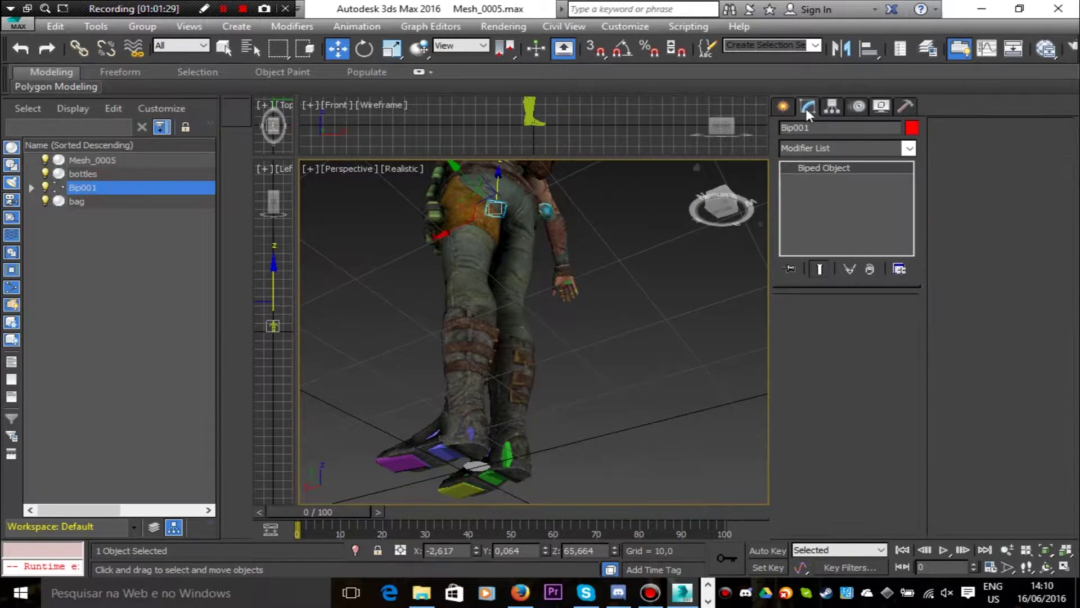
{"action": "left_click", "coordinate": [858, 108]}
{"action": "left_click", "coordinate": [469, 433]}
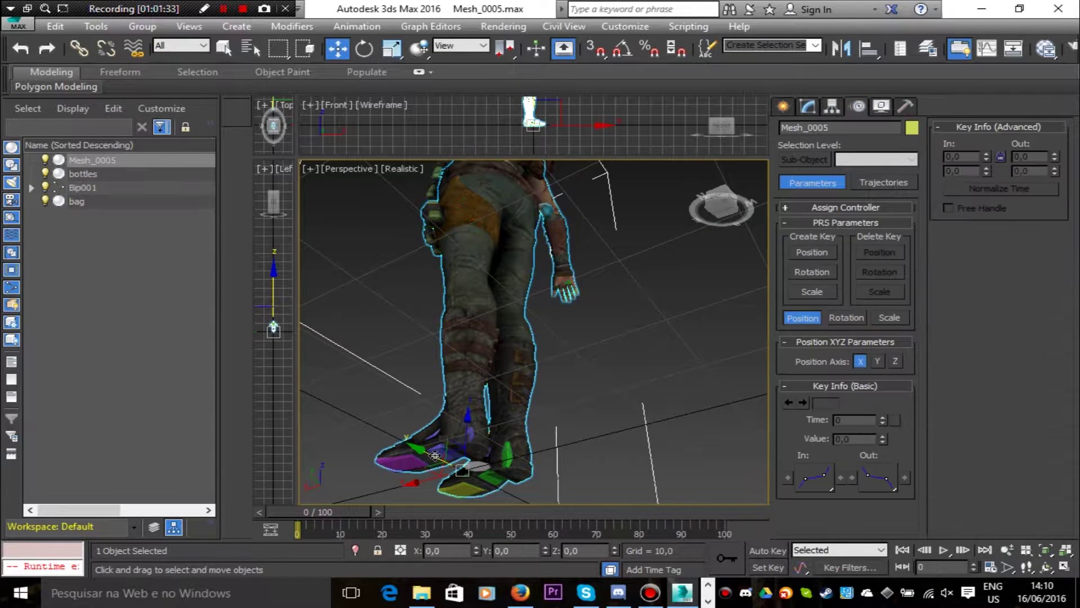
{"action": "left_click_drag", "start_coordinate": [469, 433], "coordinate": [485, 317]}
{"action": "left_click", "coordinate": [712, 199]}
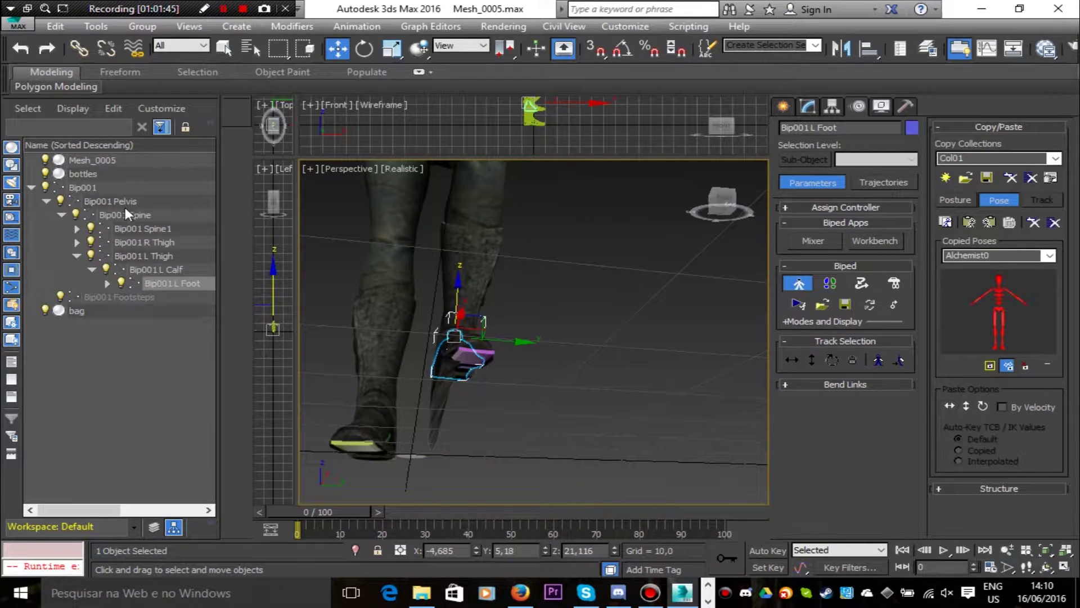
Edit the Skin envelopes of Mesh_0005 and select the left foot's envelope
{"action": "left_click", "coordinate": [92, 160]}
{"action": "left_click", "coordinate": [807, 105]}
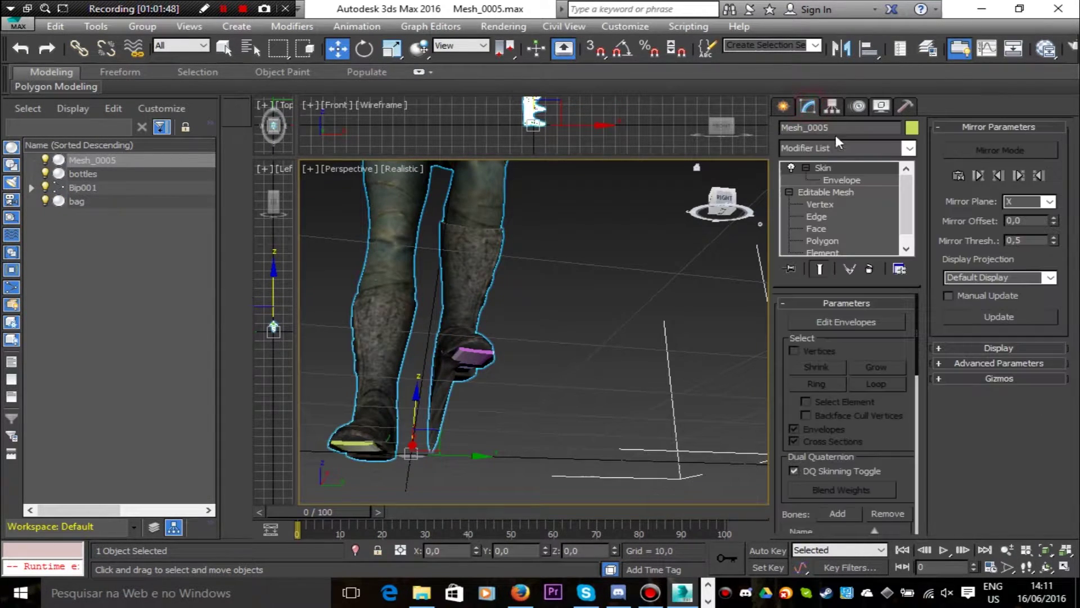
{"action": "left_click", "coordinate": [847, 180]}
{"action": "scroll", "coordinate": [630, 298], "scroll_direction": "up", "scroll_amount": 4}
{"action": "middle_click_drag", "start_coordinate": [341, 404], "coordinate": [499, 386], "text": "alt"}
{"action": "left_click", "coordinate": [358, 417]}
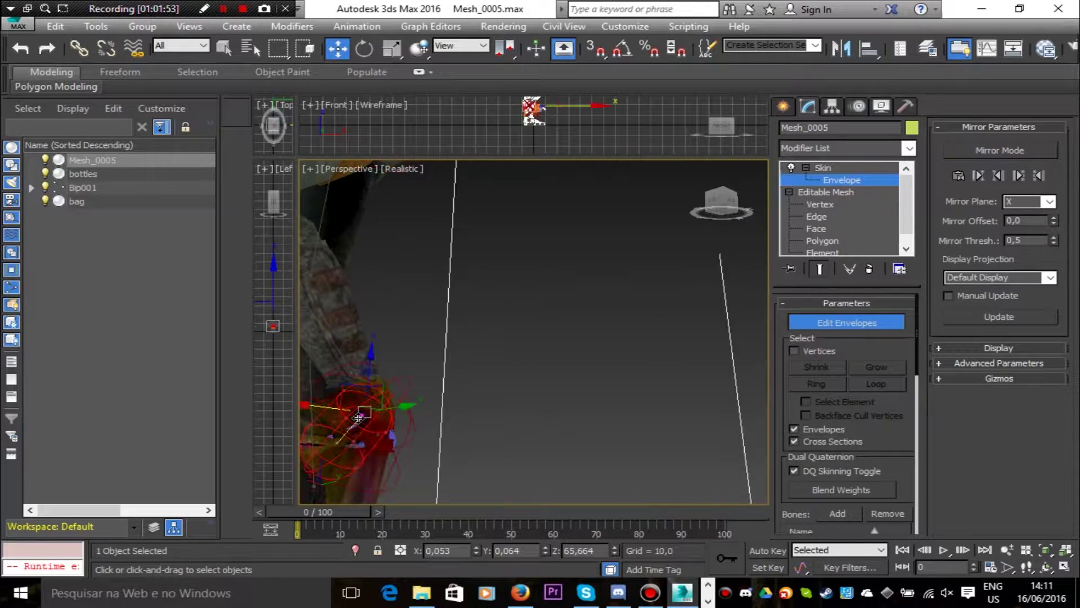
Select the stray spike vertices below the left foot, adjust the selection with Grow and Shrink, and make them rigid
{"action": "middle_click_drag", "start_coordinate": [698, 252], "coordinate": [766, 172]}
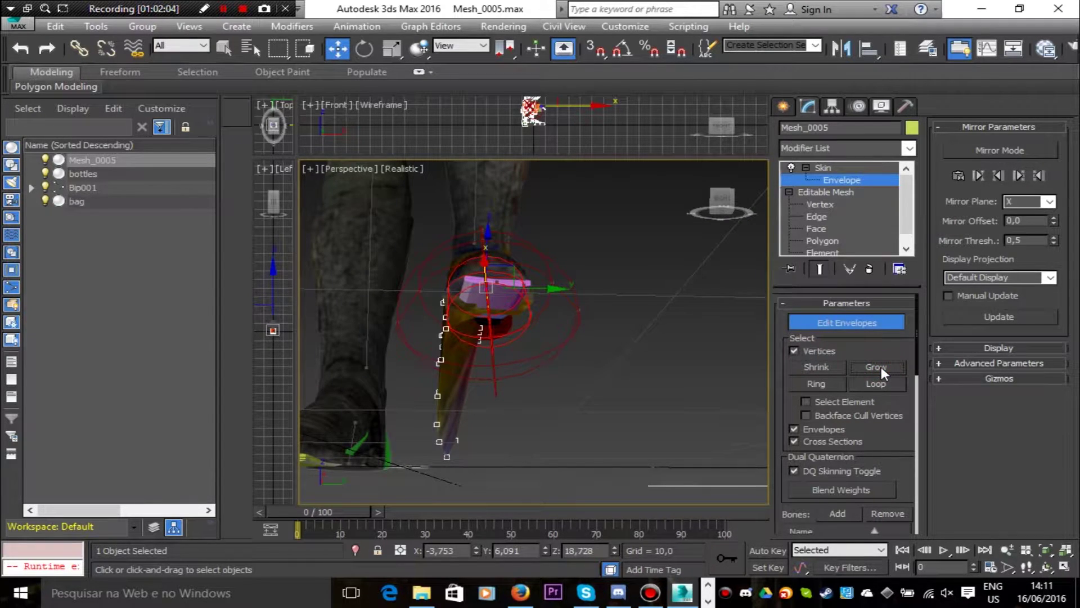
{"action": "left_click", "coordinate": [822, 363]}
{"action": "scroll", "coordinate": [887, 428], "scroll_direction": "down", "scroll_amount": 5}
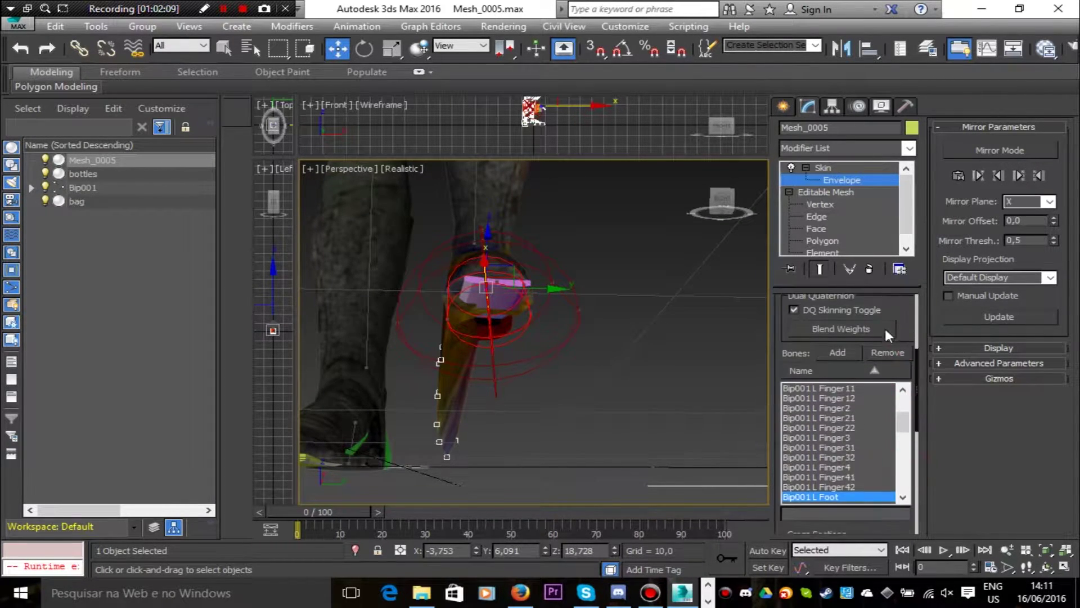
{"action": "scroll", "coordinate": [889, 501], "scroll_direction": "down", "scroll_amount": 7}
{"action": "left_click", "coordinate": [818, 436]}
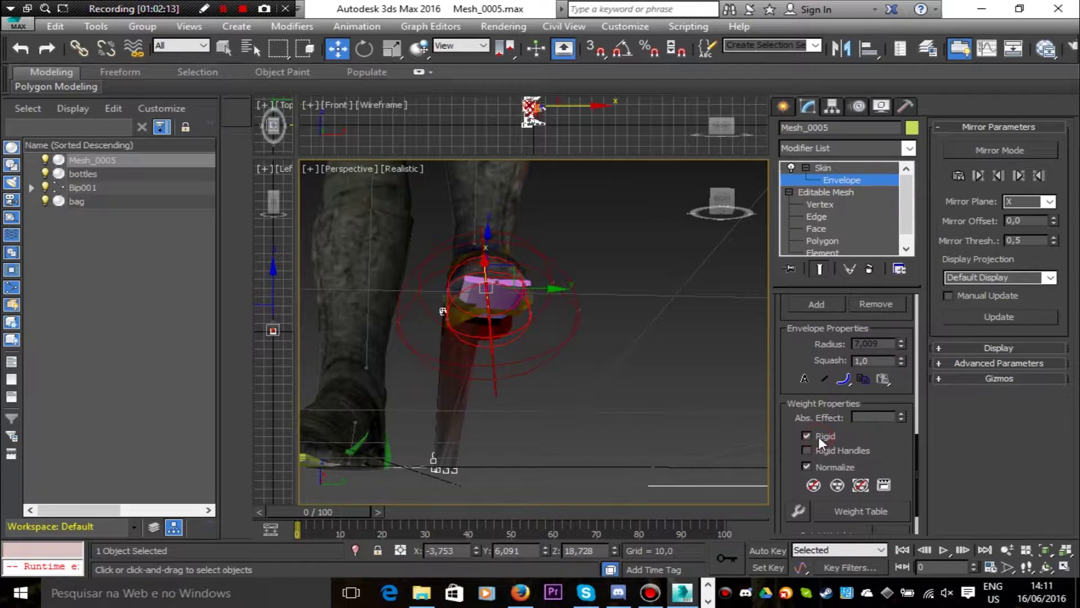
{"action": "left_click", "coordinate": [811, 436]}
{"action": "left_click", "coordinate": [812, 435]}
Turn off vertex selection and adjust the lower end of the left foot's envelope along X
{"action": "mouse_move", "coordinate": [725, 202]}
{"action": "left_mouse_down"}
{"action": "mouse_move", "coordinate": [757, 204]}
{"action": "mouse_move", "coordinate": [691, 197]}
{"action": "left_mouse_up"}
{"action": "scroll", "coordinate": [458, 319], "scroll_direction": "down", "scroll_amount": 3}
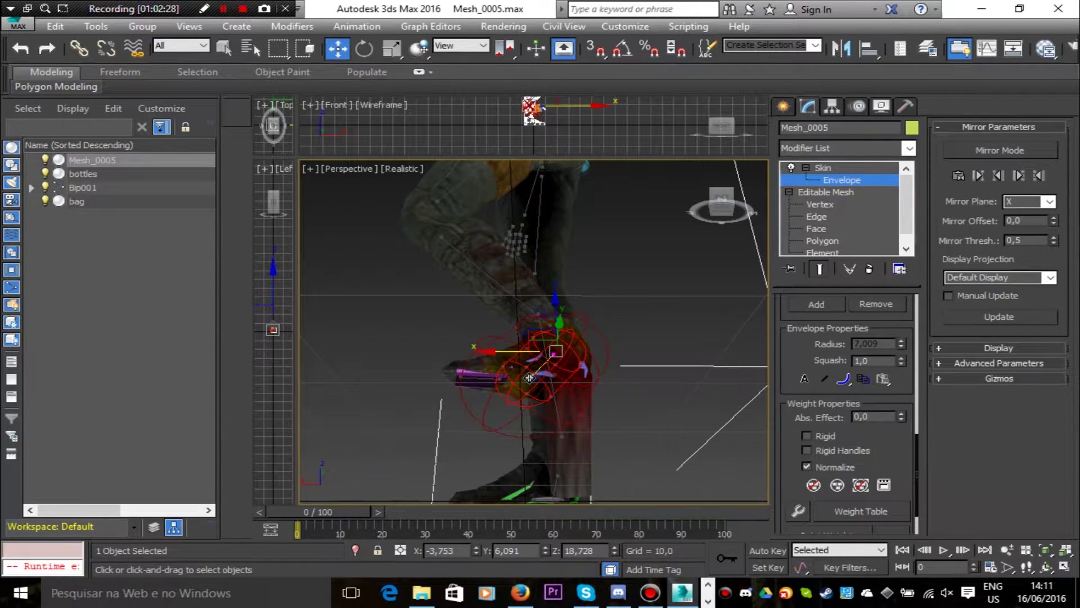
{"action": "scroll", "coordinate": [530, 377], "scroll_direction": "up", "scroll_amount": 2}
{"action": "scroll", "coordinate": [807, 440], "scroll_direction": "up", "scroll_amount": 4}
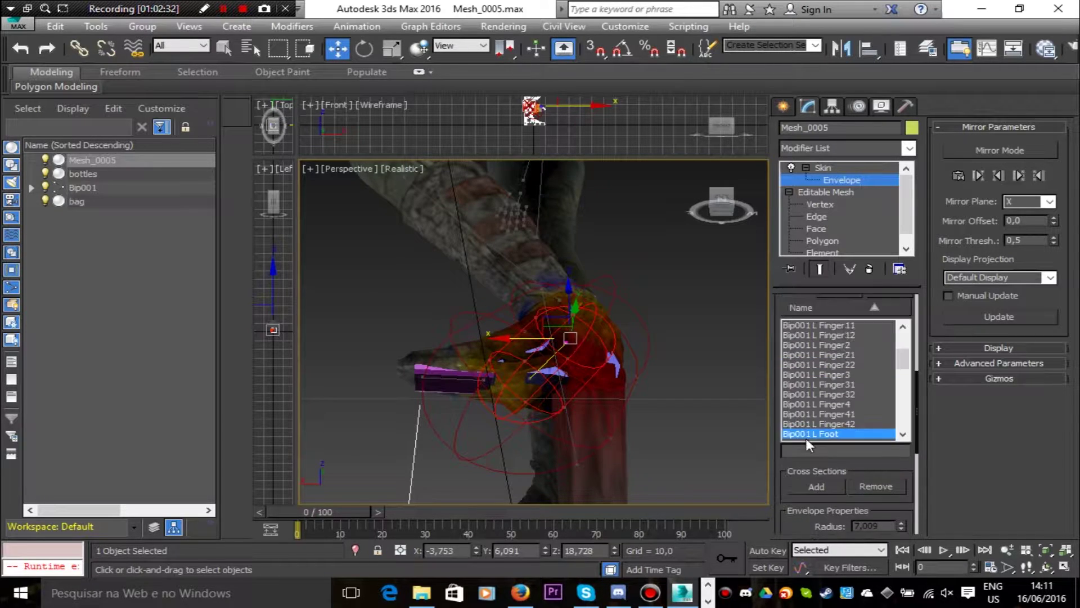
{"action": "scroll", "coordinate": [797, 306], "scroll_direction": "up", "scroll_amount": 5}
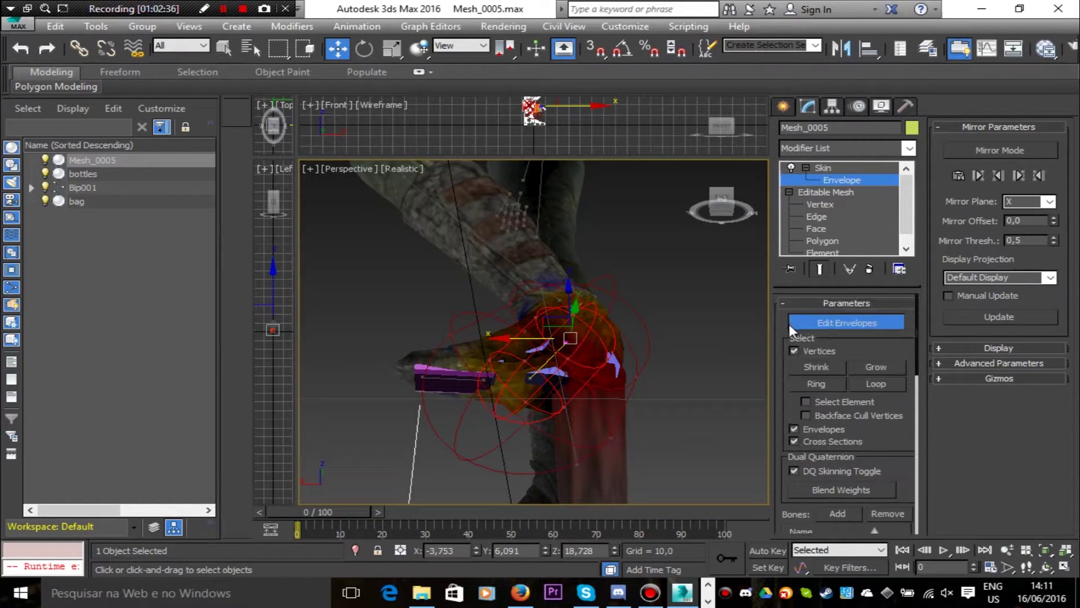
{"action": "left_click", "coordinate": [794, 350]}
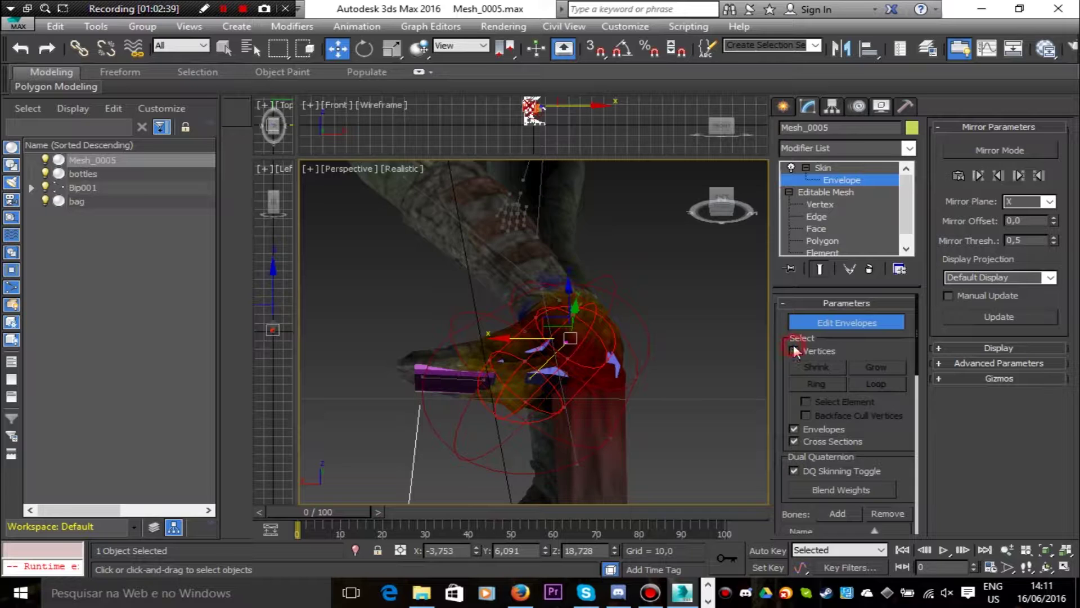
{"action": "left_click", "coordinate": [530, 379]}
{"action": "mouse_move", "coordinate": [490, 384]}
{"action": "left_mouse_down"}
{"action": "mouse_move", "coordinate": [520, 384]}
{"action": "mouse_move", "coordinate": [492, 383]}
{"action": "left_mouse_up"}
Move the left foot envelope's upper end to about X -5.0 and its lower end to about X -1.1
{"action": "left_click_drag", "start_coordinate": [722, 205], "coordinate": [734, 205]}
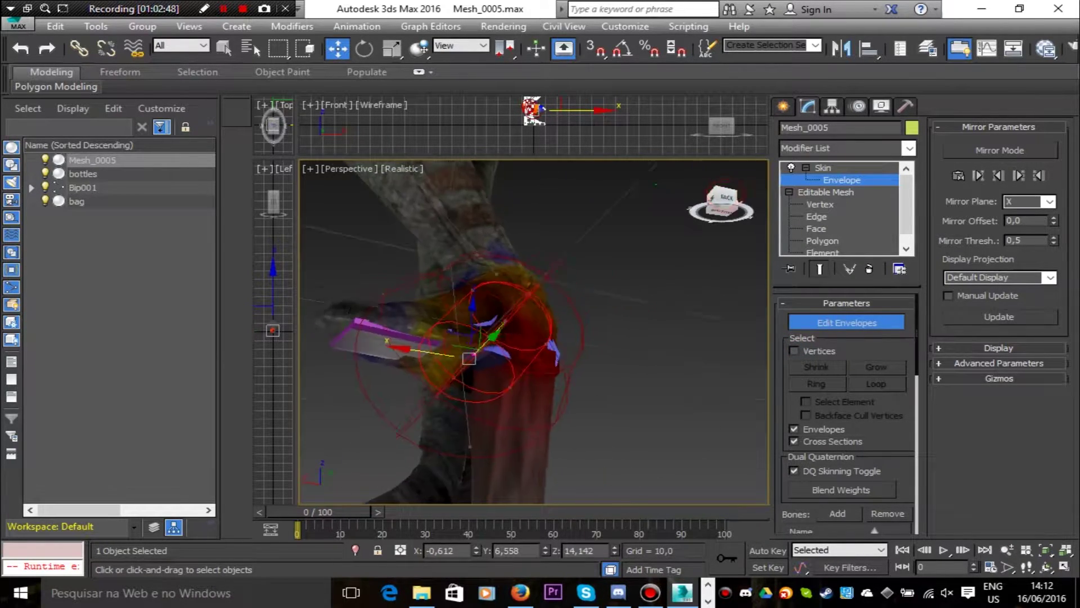
{"action": "middle_click_drag", "start_coordinate": [501, 377], "coordinate": [495, 408], "text": "alt"}
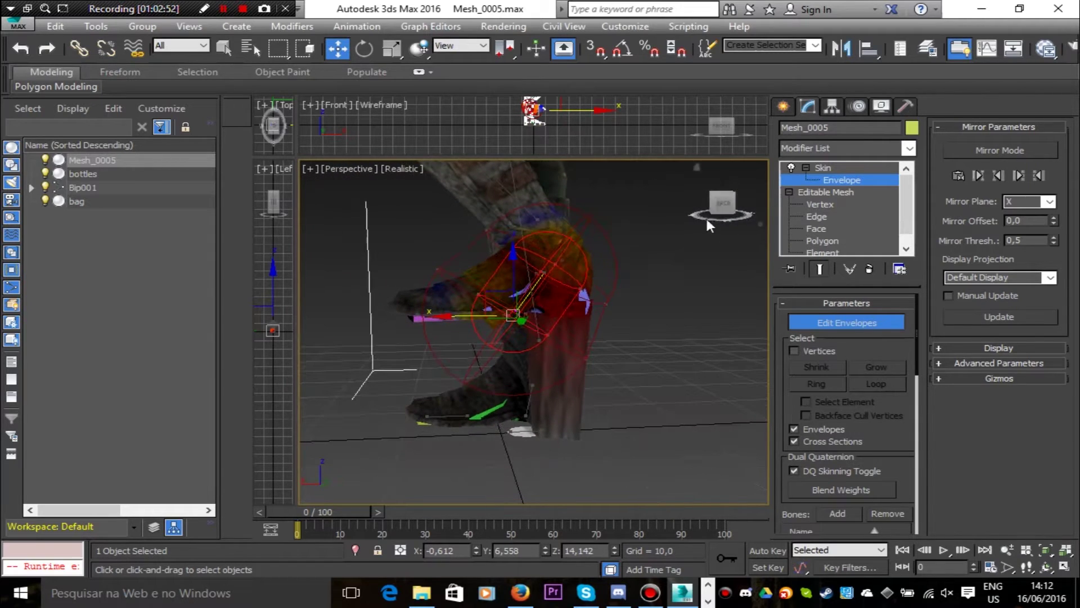
{"action": "left_click_drag", "start_coordinate": [712, 212], "coordinate": [693, 213]}
{"action": "left_click_drag", "start_coordinate": [616, 262], "coordinate": [630, 263]}
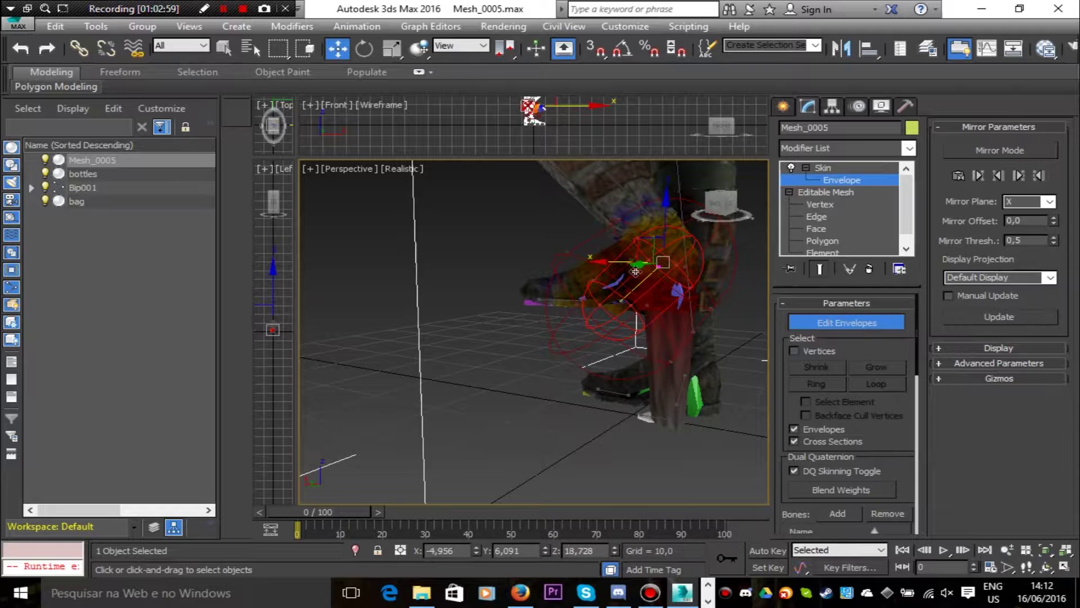
{"action": "left_click_drag", "start_coordinate": [582, 302], "coordinate": [588, 303]}
Shift the lower end of the left foot's envelope along Y to about 5.8
{"action": "left_click_drag", "start_coordinate": [732, 208], "coordinate": [716, 206]}
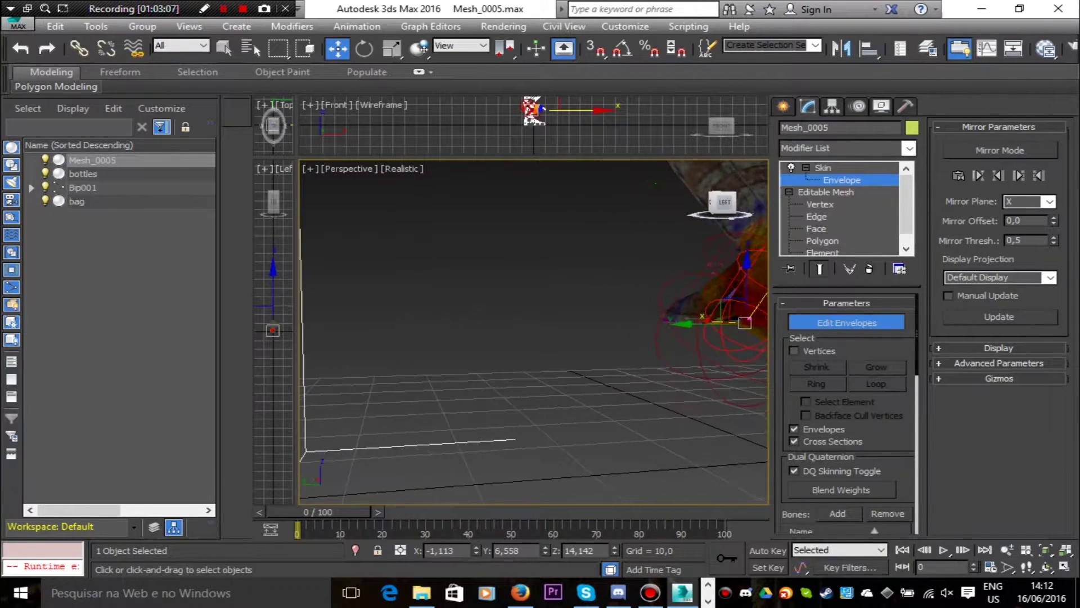
{"action": "middle_click_drag", "start_coordinate": [661, 304], "coordinate": [369, 323]}
{"action": "left_click_drag", "start_coordinate": [394, 339], "coordinate": [398, 339]}
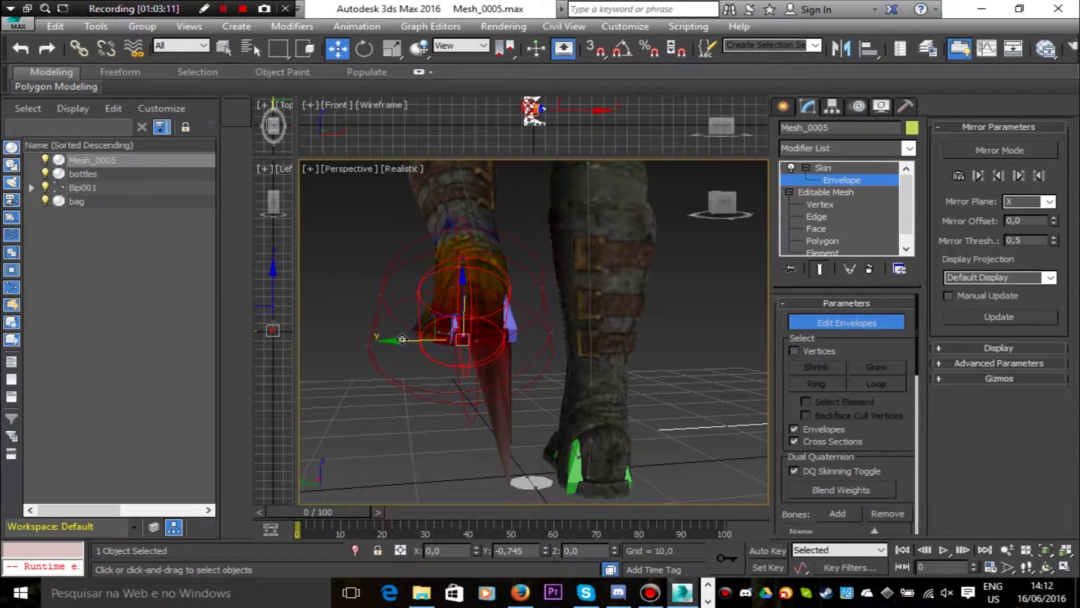
Select the spike-tip vertices still hanging below the left foot, make them rigid, and set their absolute effect to 0.53
{"action": "left_click_drag", "start_coordinate": [705, 214], "coordinate": [609, 436]}
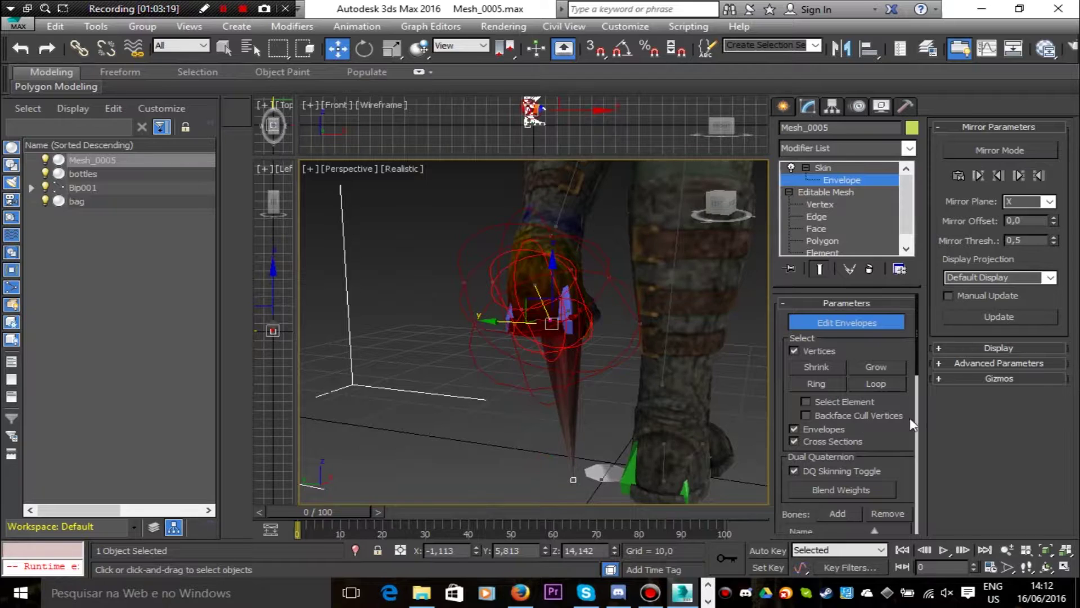
{"action": "scroll", "coordinate": [904, 425], "scroll_direction": "down", "scroll_amount": 10}
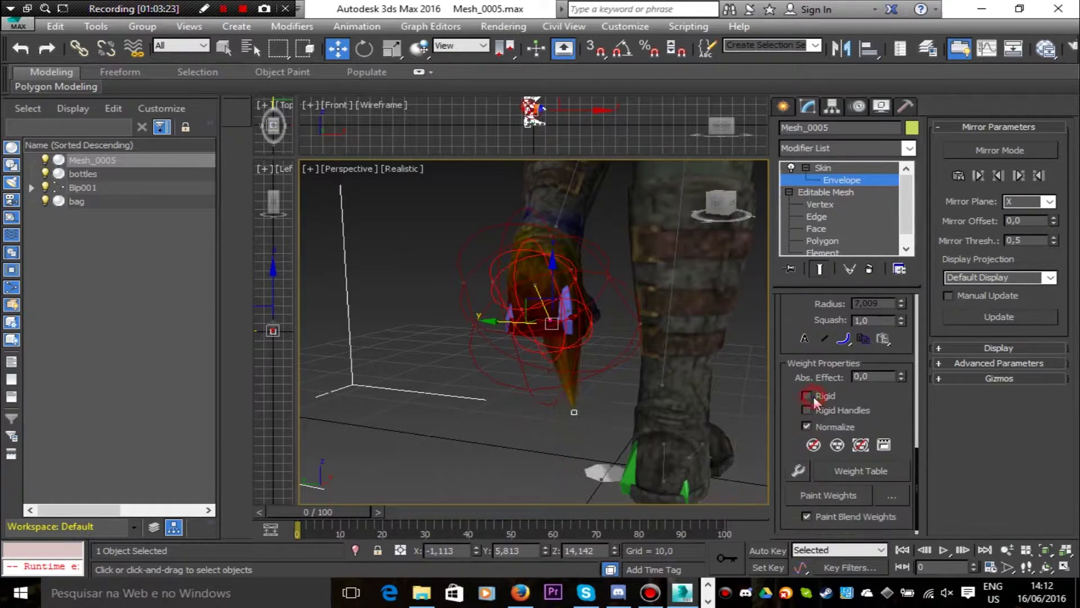
{"action": "left_click", "coordinate": [813, 396]}
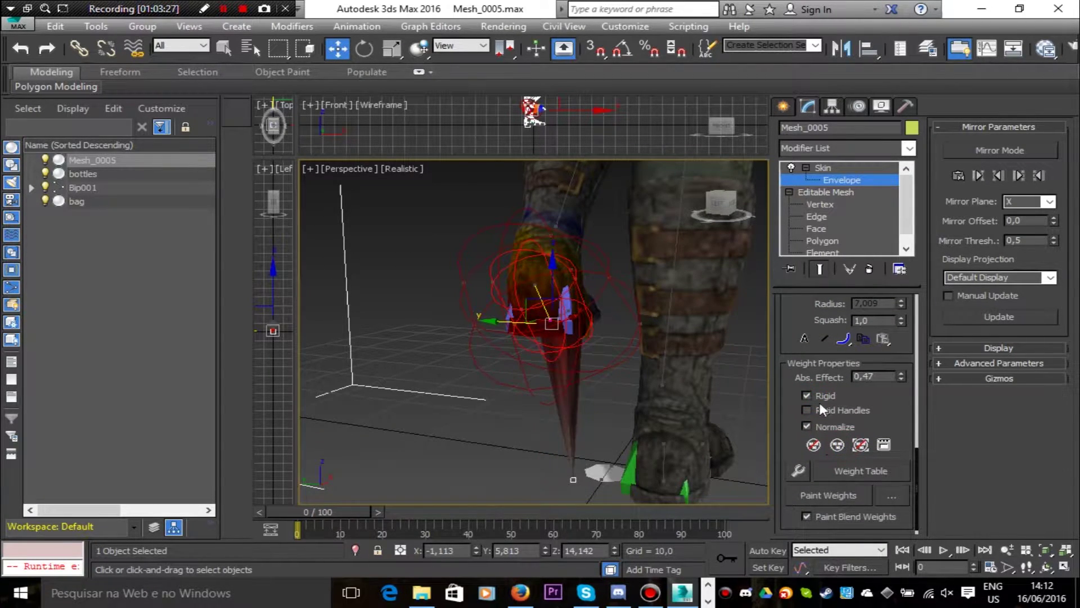
{"action": "left_click", "coordinate": [902, 373]}
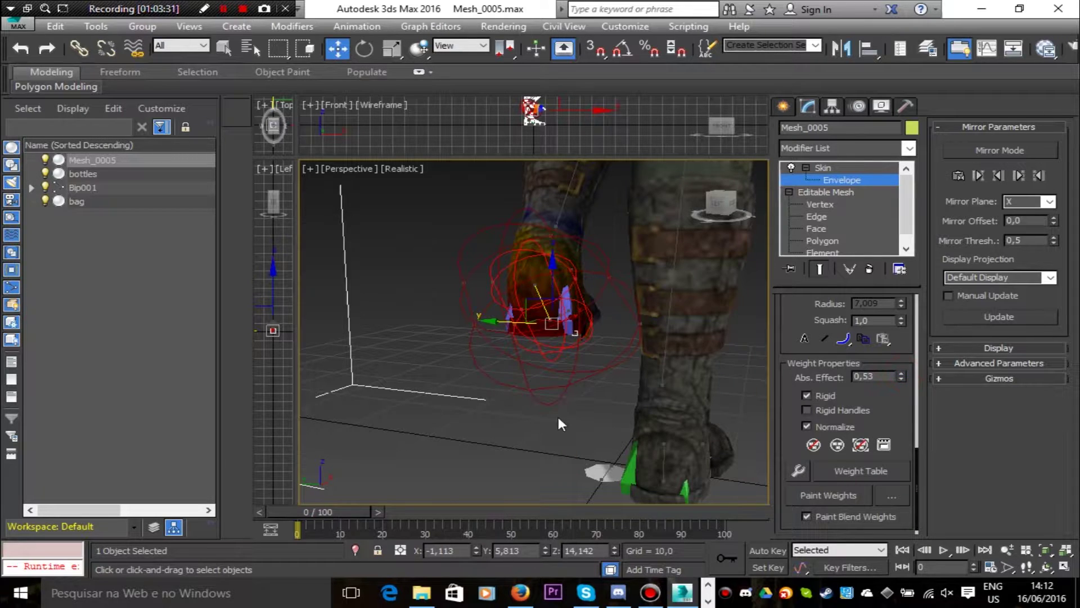
Select the vertices sagging beneath the left foot's sole and raise their absolute effect to 0.77
{"action": "left_click", "coordinate": [490, 403]}
{"action": "left_click_drag", "start_coordinate": [724, 203], "coordinate": [569, 199]}
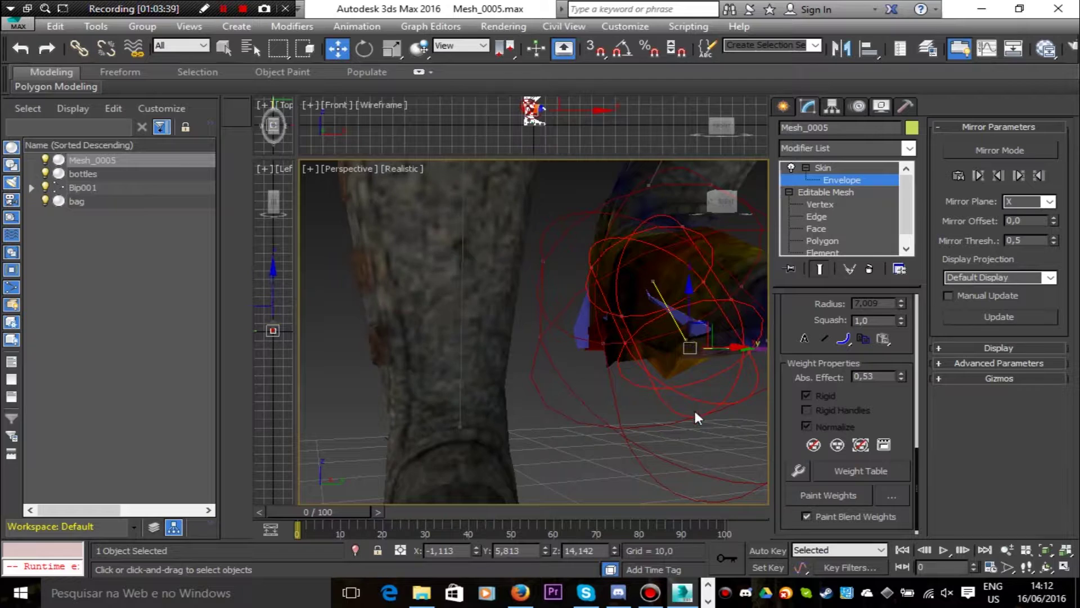
{"action": "left_click_drag", "start_coordinate": [694, 408], "coordinate": [589, 358]}
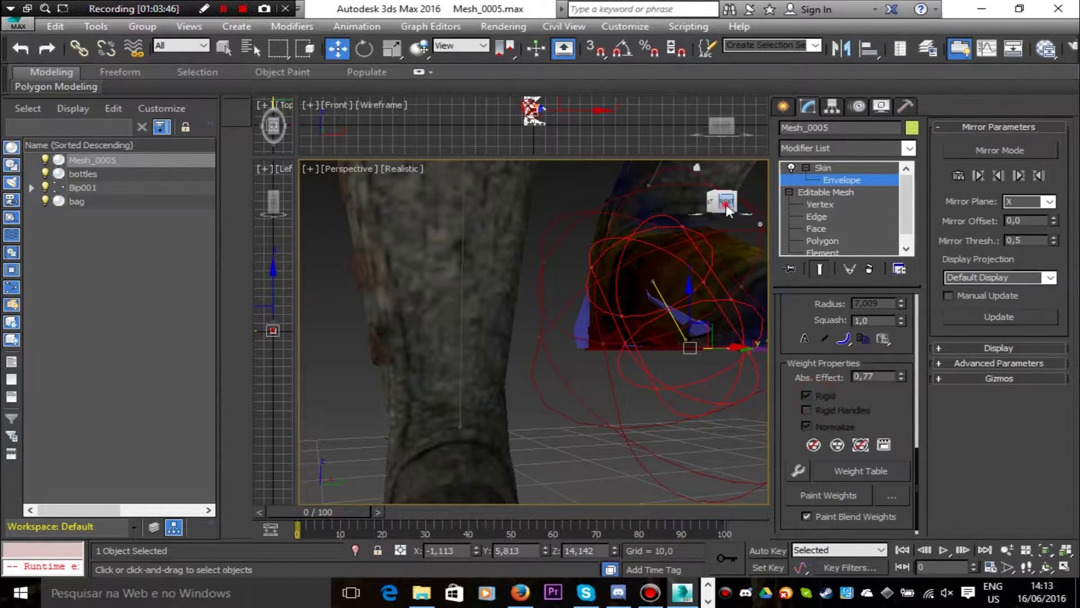
Leave envelope editing, select the biped's left foot, and move it vertically to test the corrected skinning
{"action": "left_click_drag", "start_coordinate": [726, 206], "coordinate": [749, 261]}
{"action": "left_click", "coordinate": [826, 180]}
{"action": "scroll", "coordinate": [611, 326], "scroll_direction": "down", "scroll_amount": 4}
{"action": "mouse_move", "coordinate": [716, 208]}
{"action": "left_mouse_down"}
{"action": "mouse_move", "coordinate": [768, 217]}
{"action": "mouse_move", "coordinate": [647, 212]}
{"action": "mouse_move", "coordinate": [713, 203]}
{"action": "left_mouse_up"}
{"action": "left_click", "coordinate": [635, 341]}
{"action": "left_click", "coordinate": [638, 338]}
{"action": "left_click", "coordinate": [636, 337]}
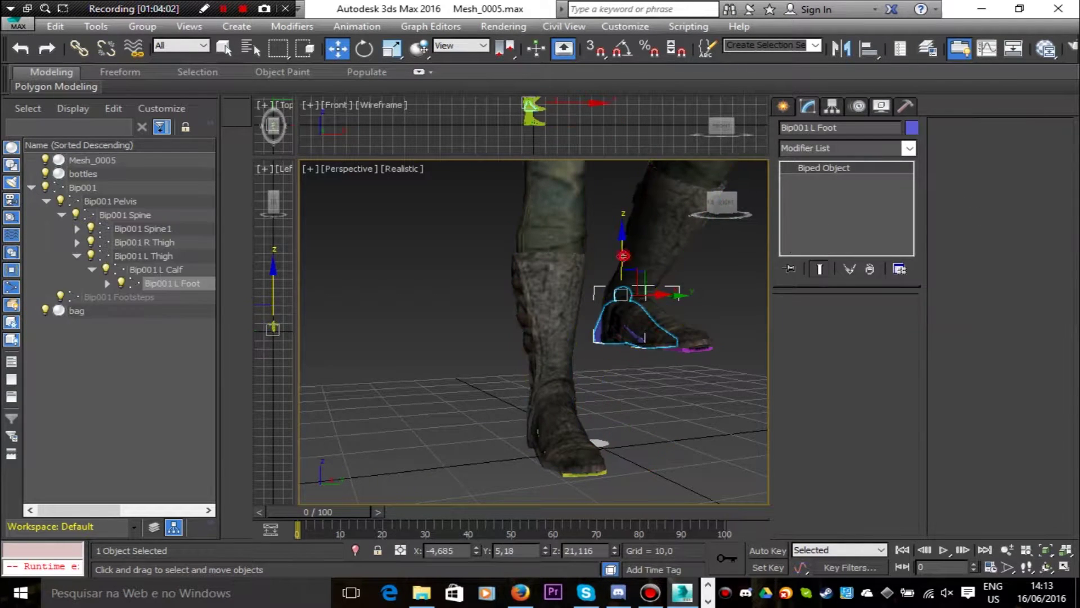
{"action": "mouse_move", "coordinate": [625, 246]}
{"action": "left_mouse_down"}
{"action": "mouse_move", "coordinate": [626, 325]}
{"action": "mouse_move", "coordinate": [626, 239]}
{"action": "left_mouse_up"}
{"action": "scroll", "coordinate": [697, 306], "scroll_direction": "down", "scroll_amount": 5}
{"action": "left_click_drag", "start_coordinate": [721, 205], "coordinate": [661, 199]}
{"action": "left_click_drag", "start_coordinate": [686, 253], "coordinate": [788, 209]}
{"action": "scroll", "coordinate": [693, 262], "scroll_direction": "up", "scroll_amount": 7}
{"action": "left_click_drag", "start_coordinate": [648, 342], "coordinate": [659, 385]}
{"action": "scroll", "coordinate": [680, 366], "scroll_direction": "down", "scroll_amount": 6}
Select Mesh_0005 and freeze it so that only the biped's bones can be picked in the viewport
{"action": "left_click", "coordinate": [651, 390]}
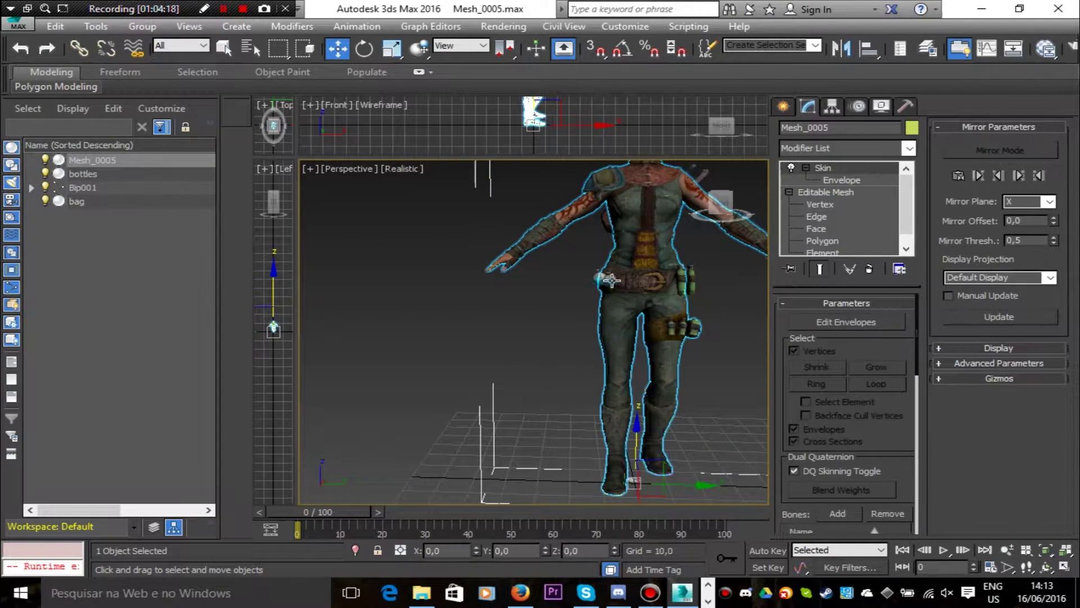
{"action": "middle_click_drag", "start_coordinate": [704, 204], "coordinate": [615, 239], "text": "alt"}
{"action": "right_click", "coordinate": [614, 239]}
{"action": "left_click", "coordinate": [664, 146]}
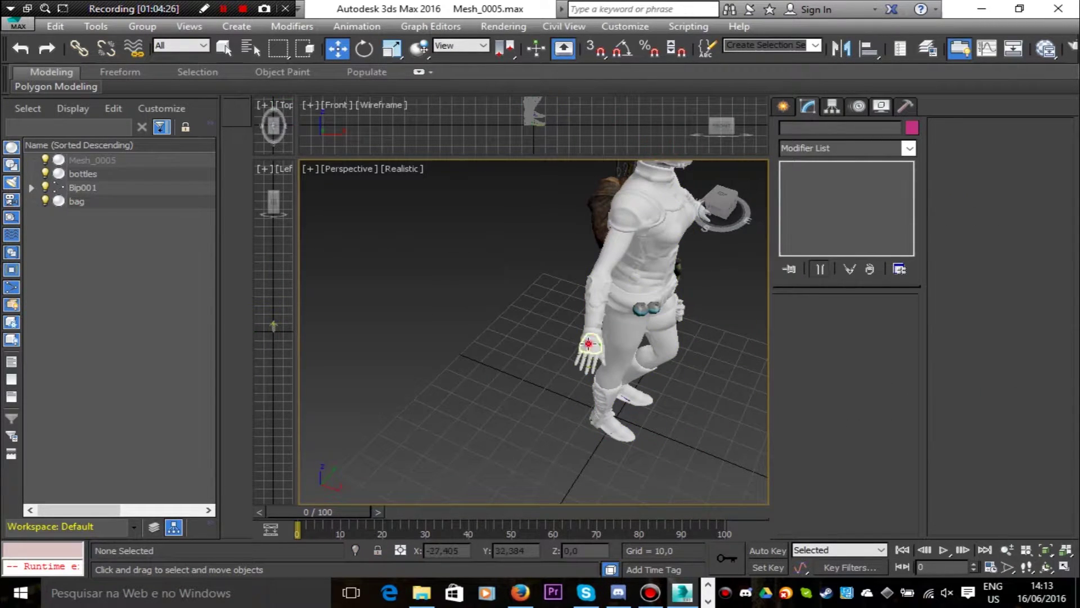
Raise the biped's right hand out to the side, to about Y -30.8 and Z 78.3, to test the arm's skinning
{"action": "left_click", "coordinate": [588, 343]}
{"action": "left_click_drag", "start_coordinate": [650, 357], "coordinate": [639, 283]}
{"action": "left_click_drag", "start_coordinate": [719, 202], "coordinate": [687, 186]}
{"action": "middle_click_drag", "start_coordinate": [723, 276], "coordinate": [573, 289]}
{"action": "mouse_move", "coordinate": [522, 356]}
{"action": "left_mouse_down"}
{"action": "mouse_move", "coordinate": [503, 343]}
{"action": "mouse_move", "coordinate": [512, 353]}
{"action": "left_mouse_up"}
{"action": "scroll", "coordinate": [561, 313], "scroll_direction": "up", "scroll_amount": 4}
{"action": "scroll", "coordinate": [561, 313], "scroll_direction": "down", "scroll_amount": 2}
Edit the Skin envelopes of Mesh_0005 and select the upper-chest envelope with its end nearest the right arm
{"action": "left_click", "coordinate": [118, 161]}
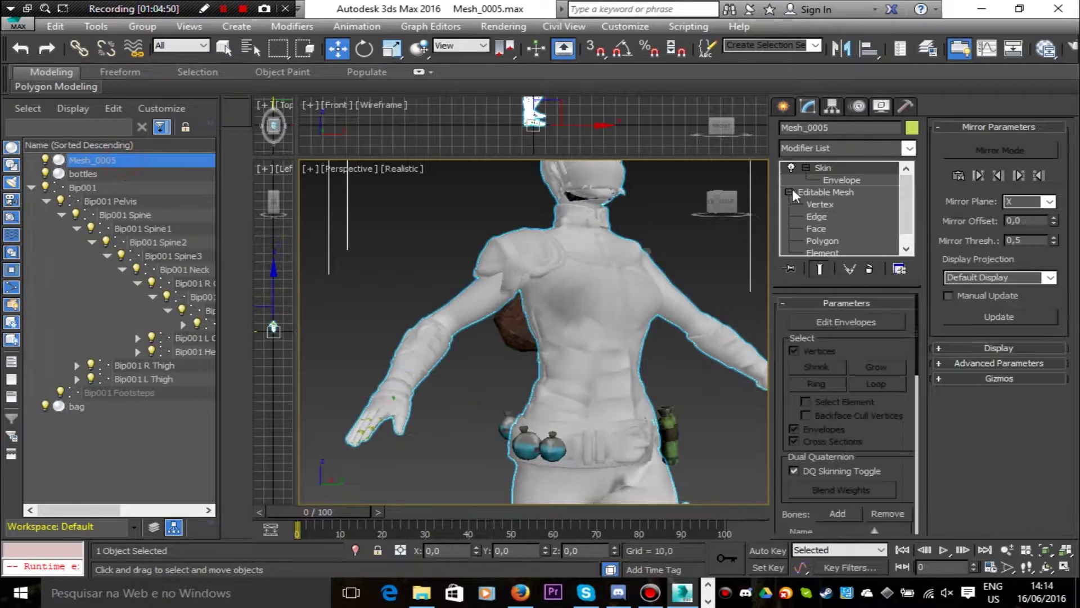
{"action": "left_click", "coordinate": [827, 181]}
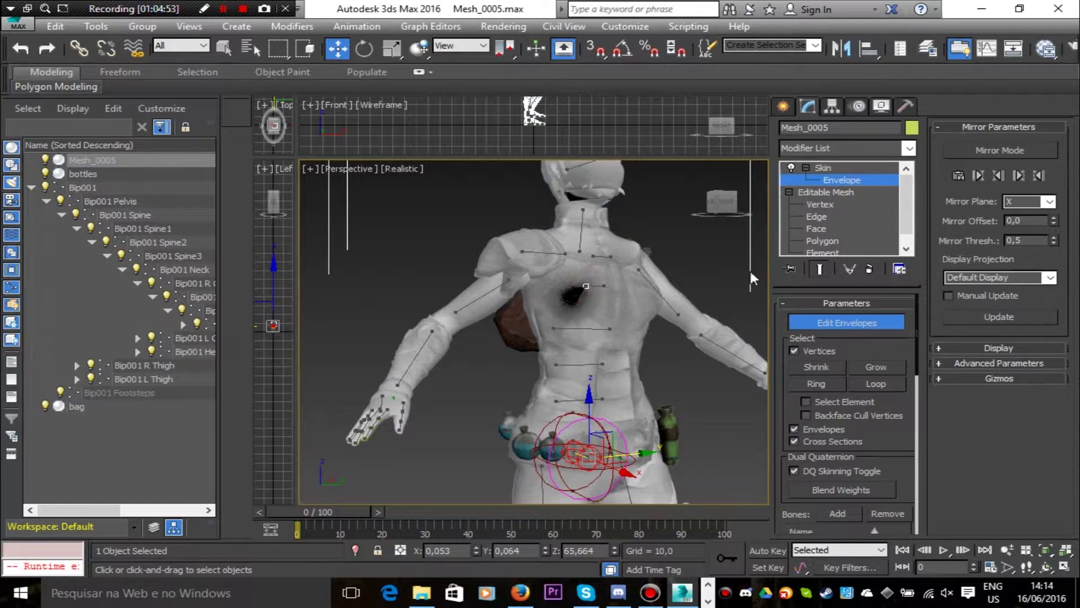
{"action": "left_click", "coordinate": [588, 285]}
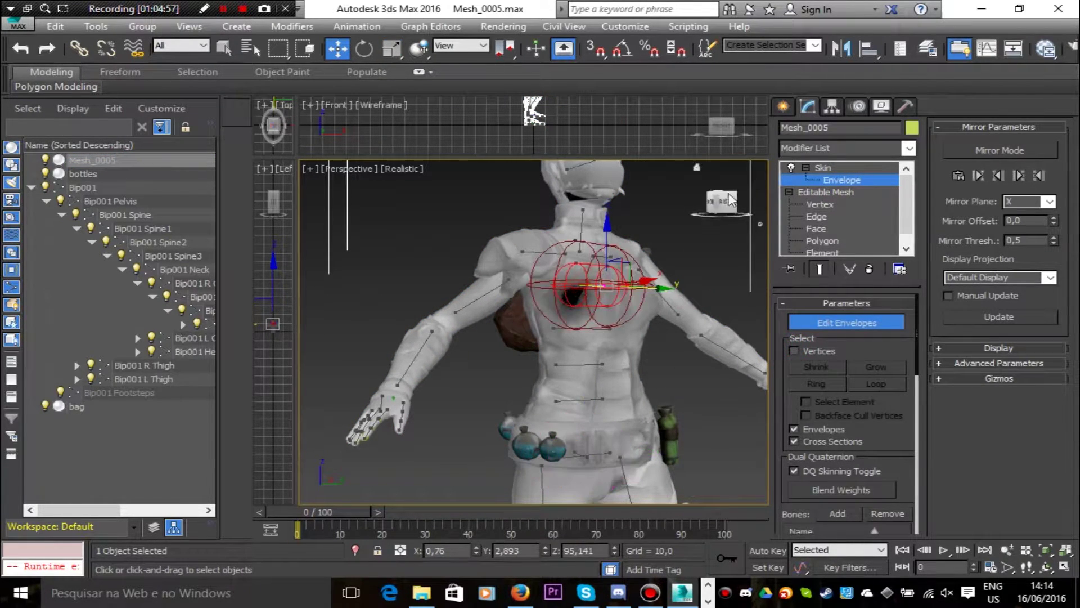
{"action": "left_click_drag", "start_coordinate": [729, 202], "coordinate": [721, 201]}
{"action": "left_click", "coordinate": [570, 294]}
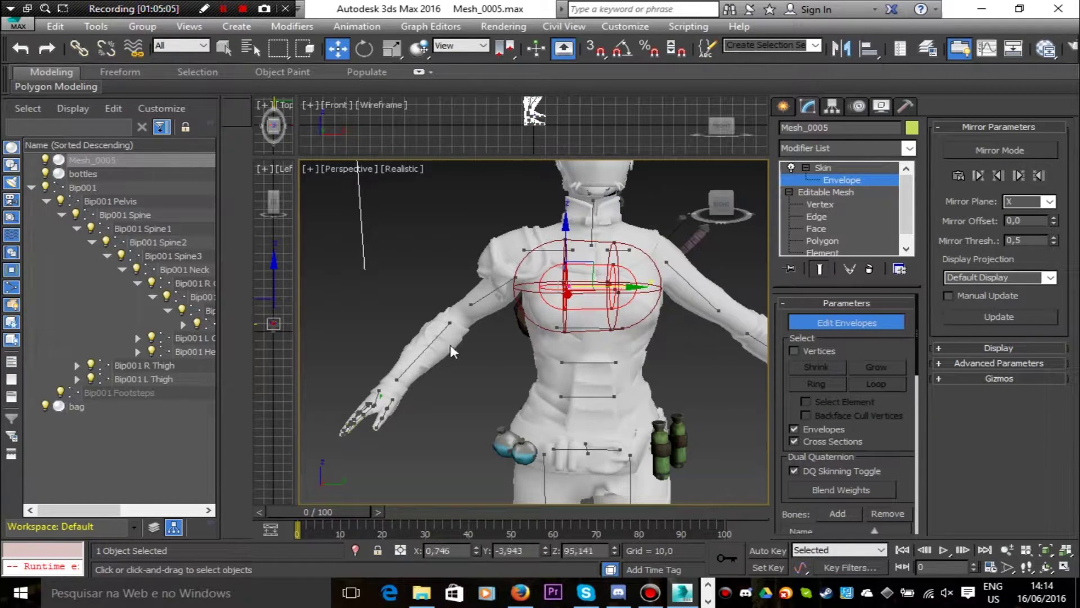
Lower the outer end of the right clavicle's envelope to about Z 99.7 and leave envelope editing
{"action": "left_click", "coordinate": [545, 250]}
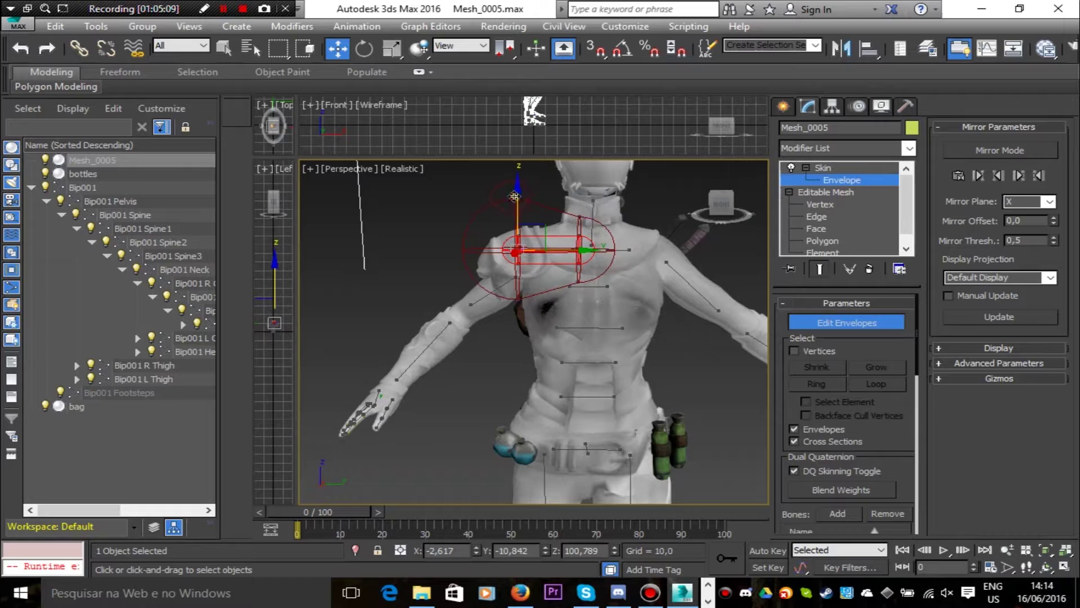
{"action": "left_click_drag", "start_coordinate": [520, 186], "coordinate": [516, 213]}
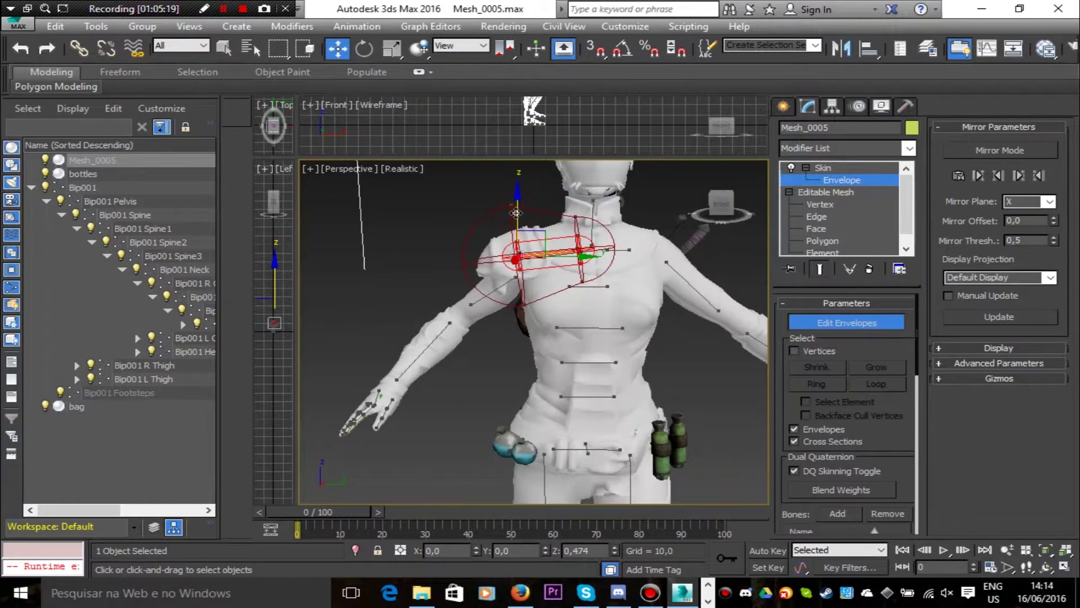
{"action": "left_click", "coordinate": [704, 295]}
{"action": "left_click", "coordinate": [834, 181]}
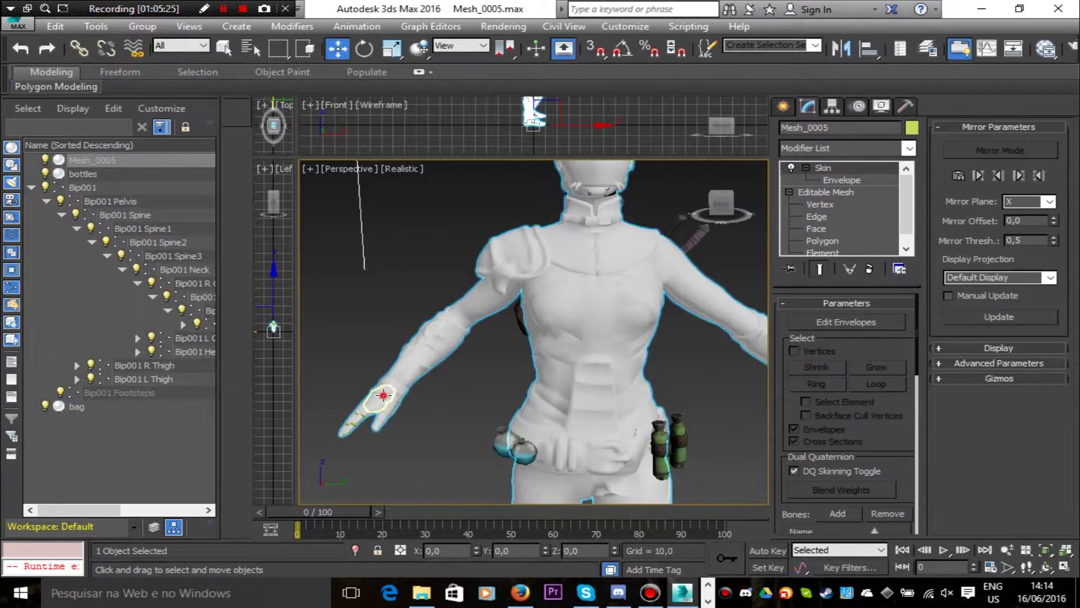
Move the biped's right hand forward to about X 13.2 and inward to about Y -28.9
{"action": "left_click", "coordinate": [384, 395]}
{"action": "left_click", "coordinate": [724, 208]}
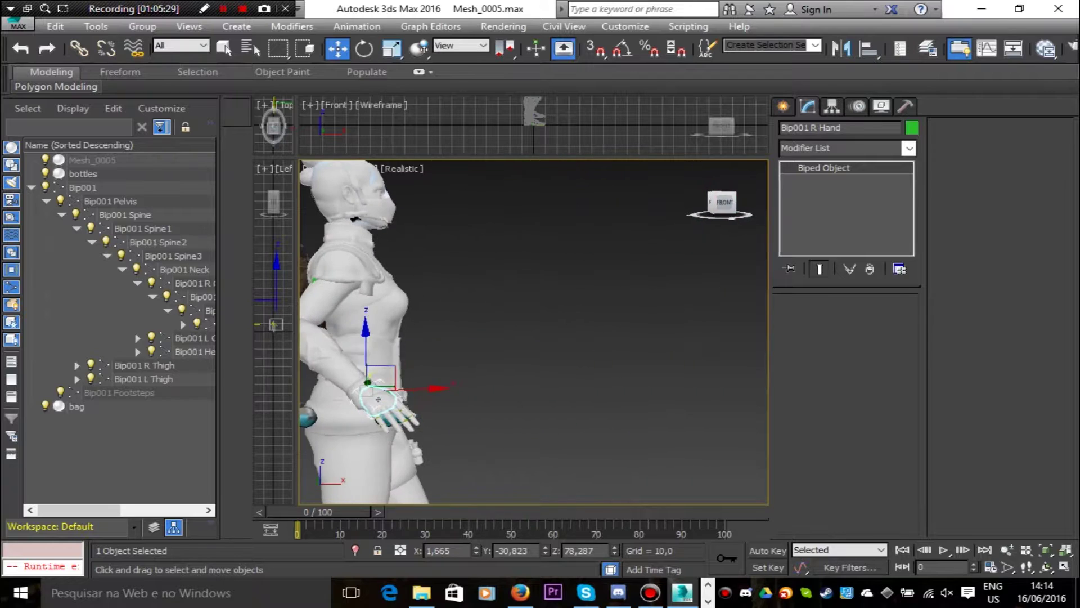
{"action": "left_click_drag", "start_coordinate": [436, 387], "coordinate": [513, 386]}
{"action": "middle_click_drag", "start_coordinate": [473, 277], "coordinate": [719, 254], "text": "alt"}
{"action": "left_click", "coordinate": [722, 205]}
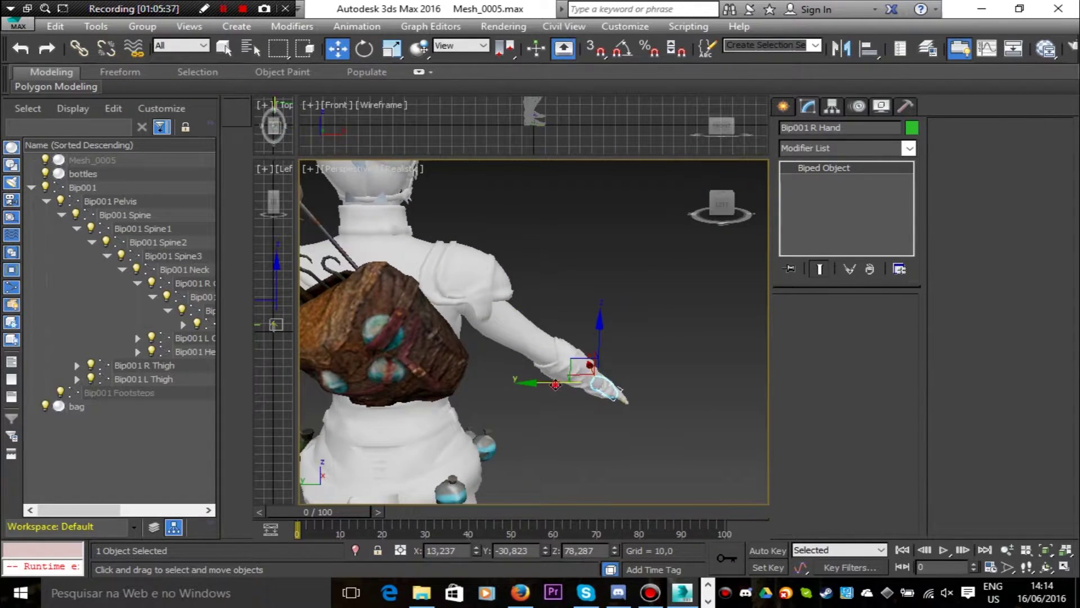
{"action": "left_click_drag", "start_coordinate": [555, 385], "coordinate": [545, 338]}
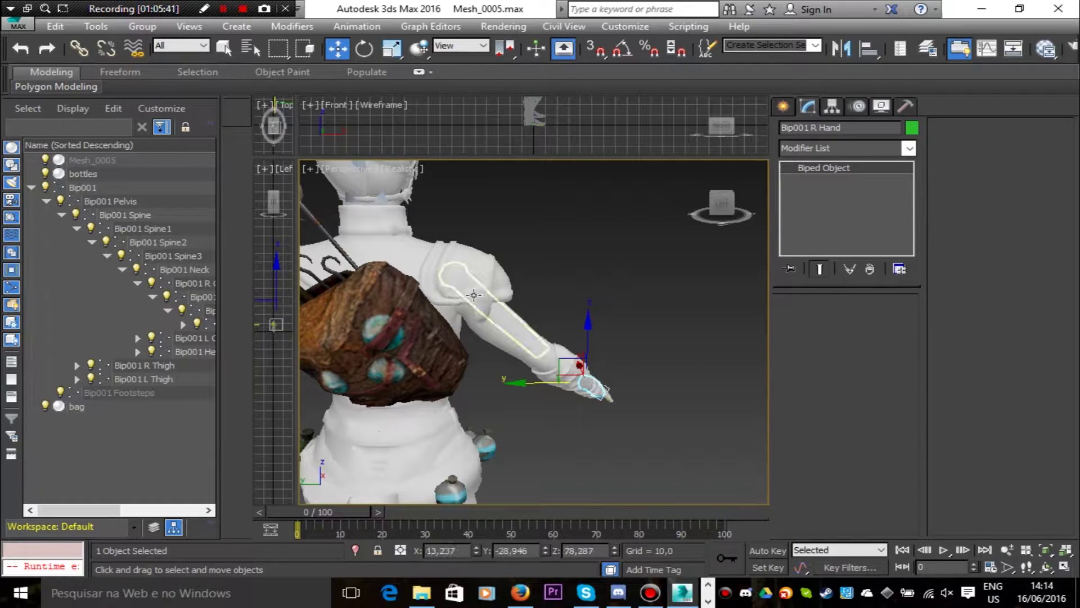
Reopen the Skin envelopes of Mesh_0005 and extend the right clavicle envelope's outer end by about 1.2 along Y
{"action": "left_click", "coordinate": [105, 160]}
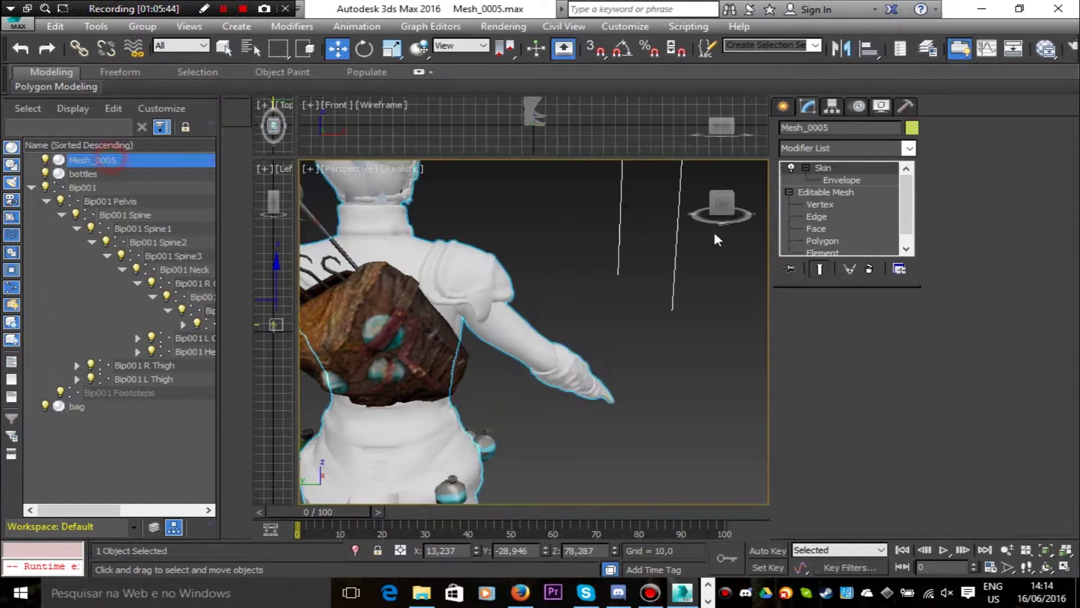
{"action": "left_click", "coordinate": [833, 180]}
{"action": "left_click", "coordinate": [439, 275]}
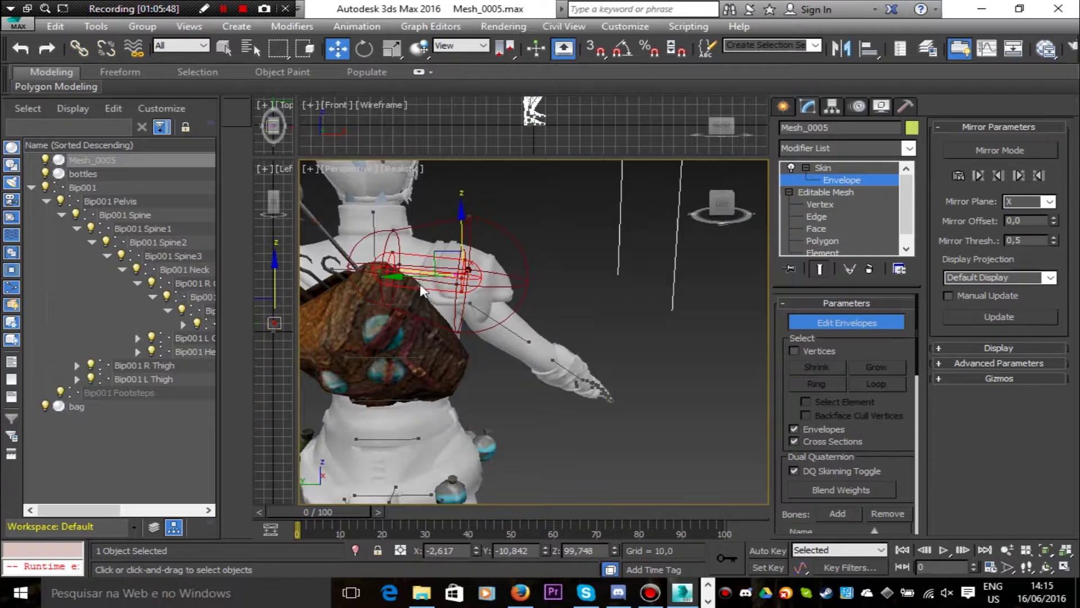
{"action": "left_click_drag", "start_coordinate": [439, 276], "coordinate": [437, 276]}
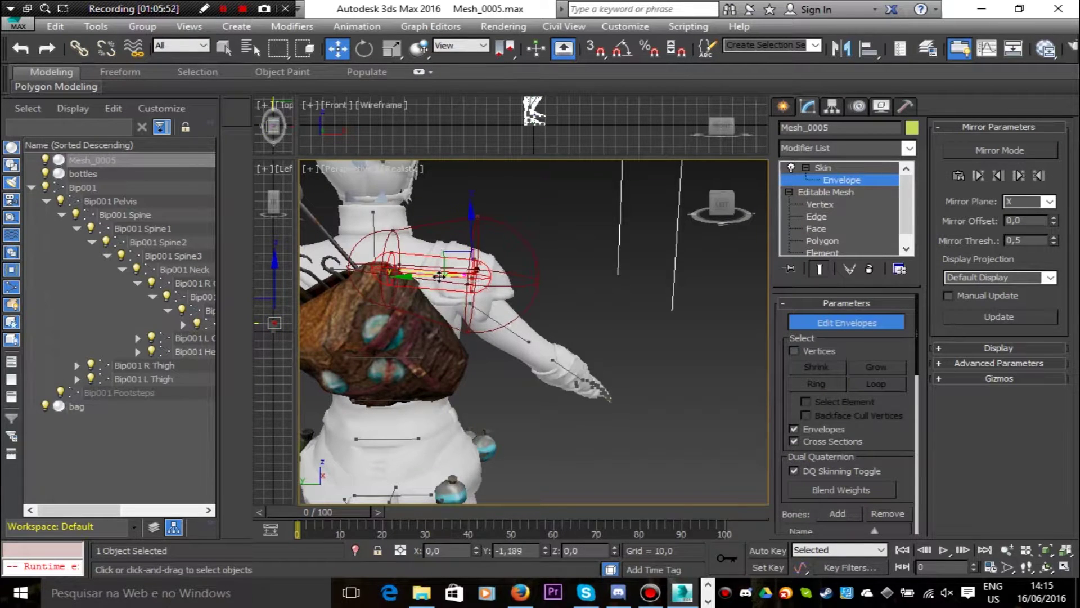
Select the right upper arm's envelope, examine its coverage from the front and side, and leave envelope editing
{"action": "left_click", "coordinate": [516, 332]}
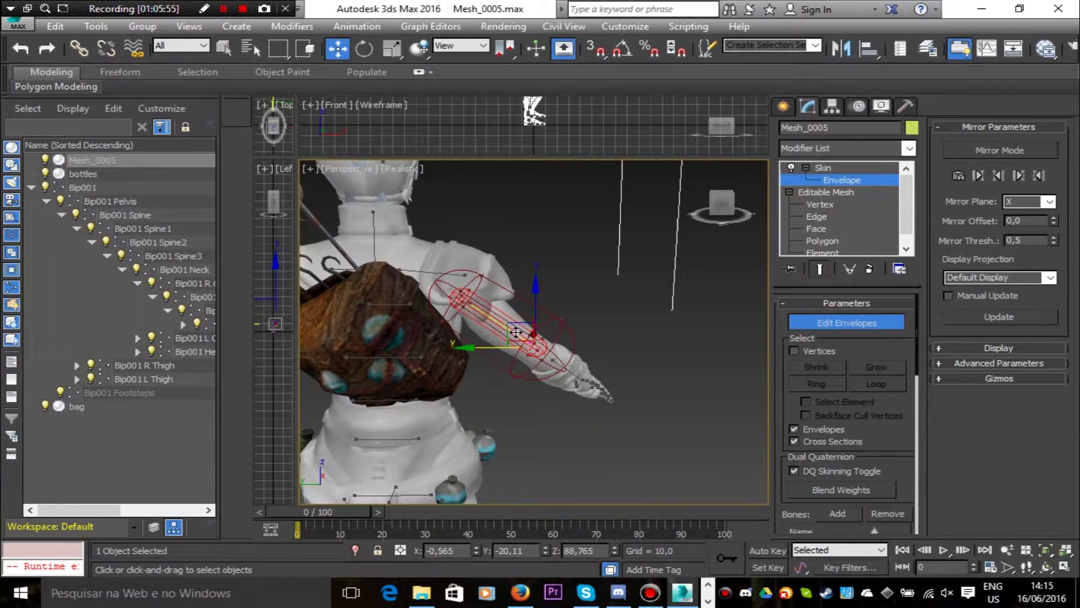
{"action": "left_click", "coordinate": [719, 211]}
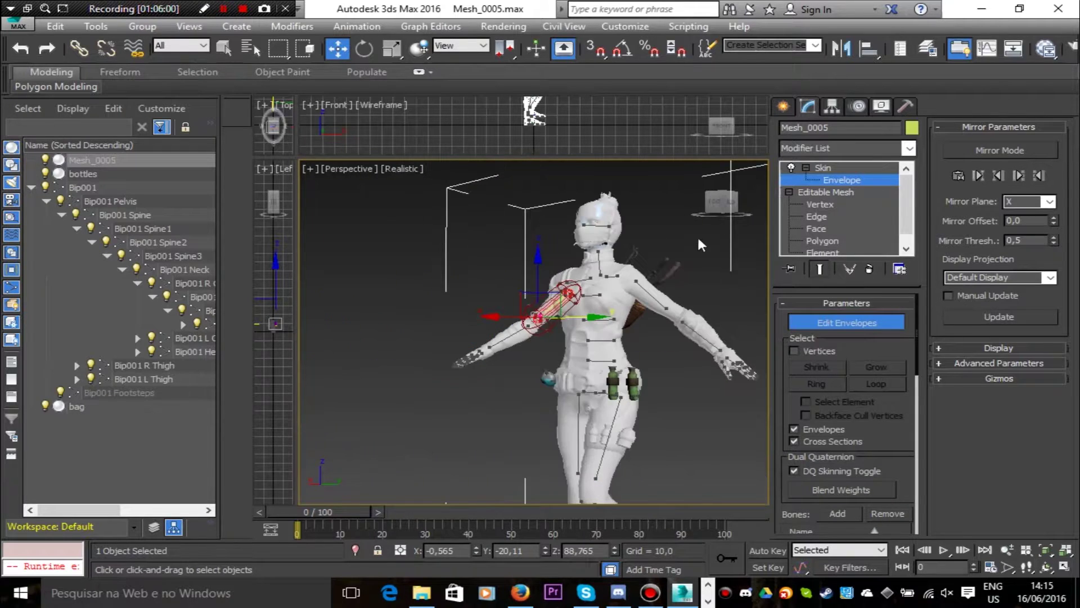
{"action": "left_click_drag", "start_coordinate": [720, 204], "coordinate": [793, 204]}
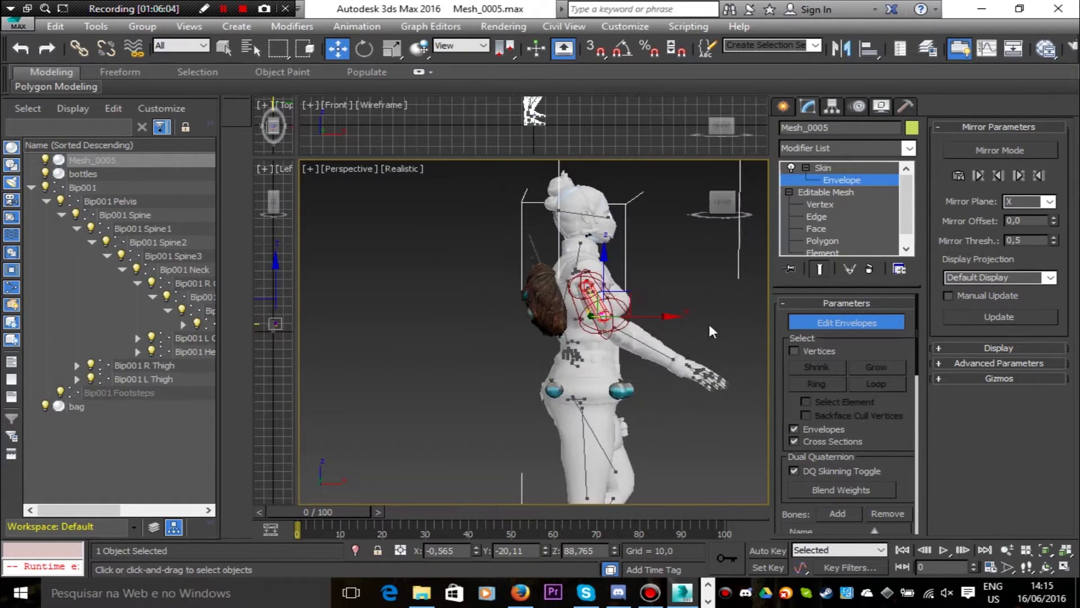
{"action": "left_click", "coordinate": [844, 179]}
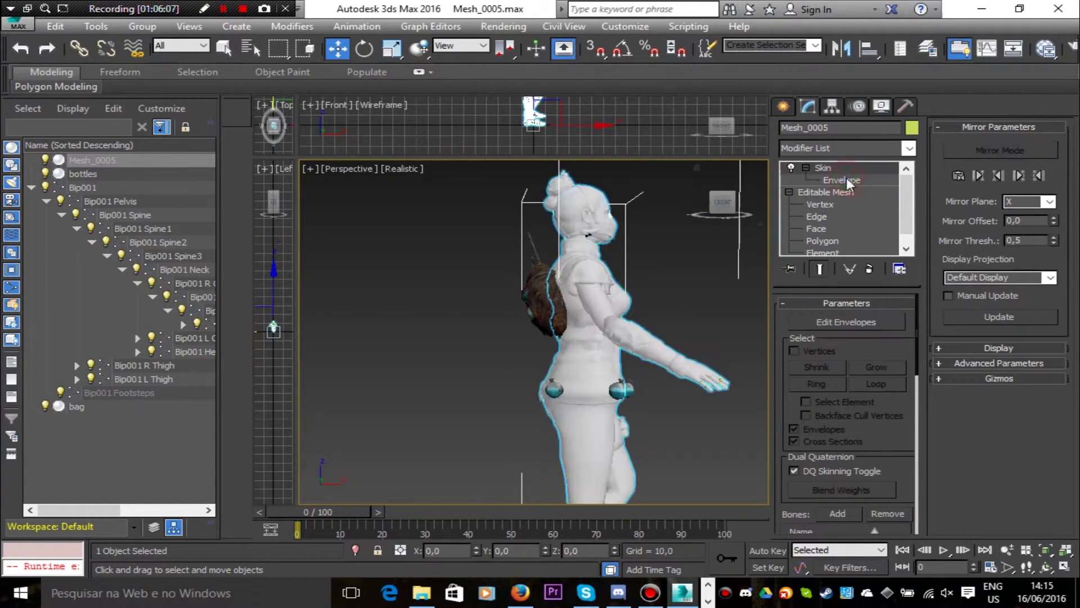
Rotate the biped's right forearm about its local axes to bend the elbow, checking it from the side and front
{"action": "left_click", "coordinate": [657, 354]}
{"action": "left_click", "coordinate": [359, 50]}
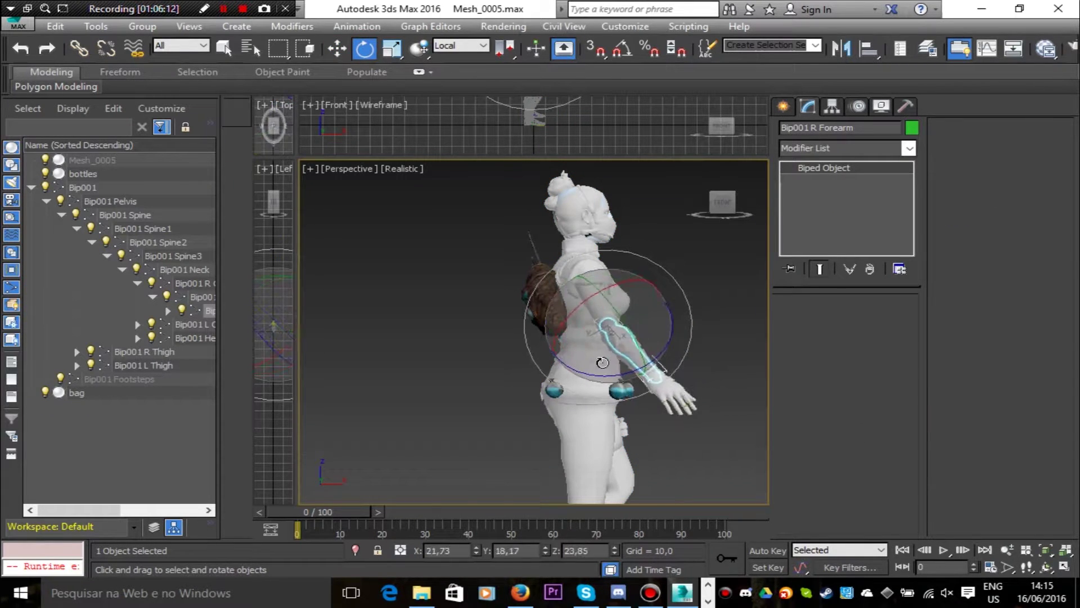
{"action": "left_click_drag", "start_coordinate": [602, 362], "coordinate": [639, 341]}
{"action": "left_click_drag", "start_coordinate": [723, 202], "coordinate": [647, 209]}
{"action": "middle_click_drag", "start_coordinate": [695, 271], "coordinate": [554, 275]}
{"action": "left_click_drag", "start_coordinate": [451, 321], "coordinate": [447, 308]}
{"action": "left_click_drag", "start_coordinate": [494, 353], "coordinate": [543, 330]}
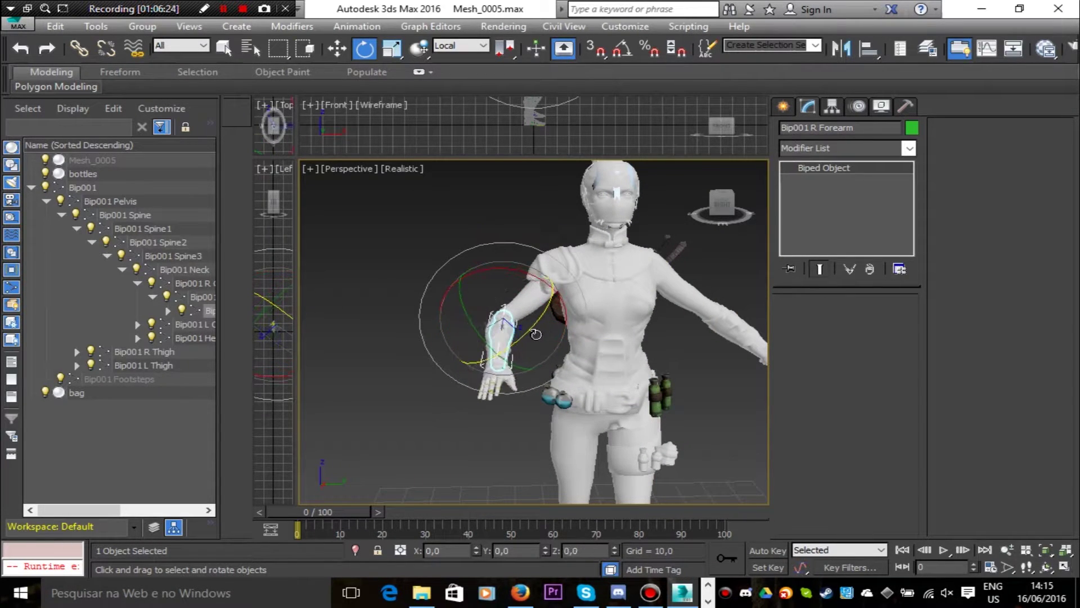
Turn the biped's head to the side and rotate the torso slightly
{"action": "mouse_move", "coordinate": [722, 202]}
{"action": "left_mouse_down"}
{"action": "mouse_move", "coordinate": [619, 213]}
{"action": "mouse_move", "coordinate": [723, 199]}
{"action": "mouse_move", "coordinate": [710, 208]}
{"action": "left_mouse_up"}
{"action": "left_click", "coordinate": [622, 193]}
{"action": "mouse_move", "coordinate": [621, 234]}
{"action": "left_mouse_down"}
{"action": "mouse_move", "coordinate": [606, 241]}
{"action": "mouse_move", "coordinate": [601, 229]}
{"action": "left_mouse_up"}
{"action": "left_click", "coordinate": [627, 312]}
{"action": "mouse_move", "coordinate": [611, 319]}
{"action": "left_mouse_down"}
{"action": "mouse_move", "coordinate": [605, 344]}
{"action": "mouse_move", "coordinate": [611, 316]}
{"action": "left_mouse_up"}
{"action": "left_click_drag", "start_coordinate": [617, 366], "coordinate": [574, 361]}
Rotate the biped's left forearm slightly at the elbow
{"action": "middle_click_drag", "start_coordinate": [735, 386], "coordinate": [523, 336]}
{"action": "left_click", "coordinate": [555, 321]}
{"action": "left_click_drag", "start_coordinate": [531, 322], "coordinate": [512, 323]}
Rotate the biped's left upper arm to raise it sideways until it is nearly horizontal
{"action": "left_click", "coordinate": [480, 269]}
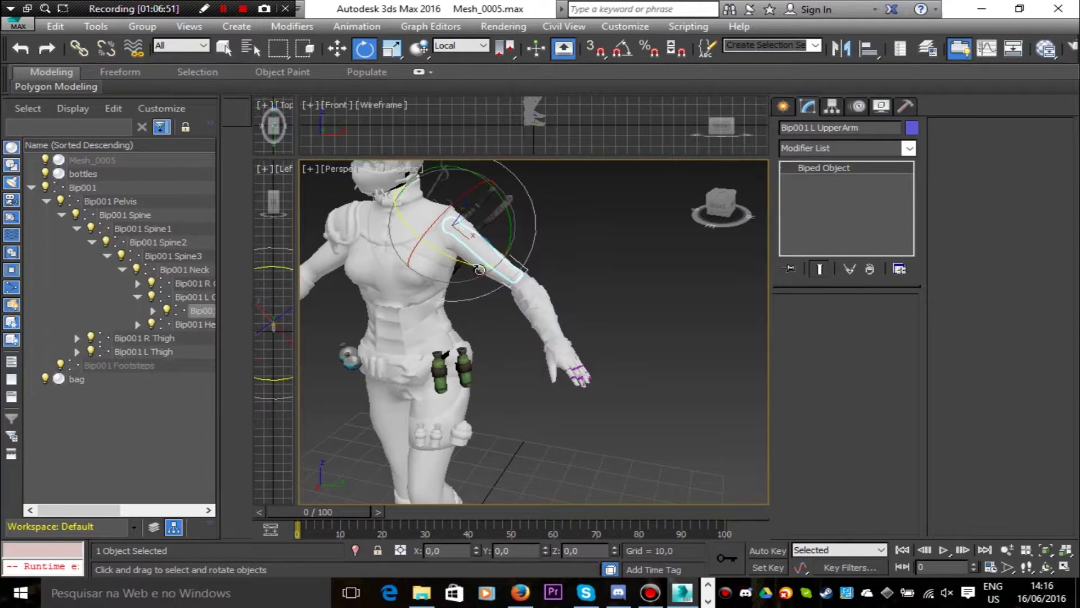
{"action": "left_click_drag", "start_coordinate": [480, 270], "coordinate": [481, 288]}
{"action": "scroll", "coordinate": [720, 185], "scroll_direction": "up", "scroll_amount": 5}
{"action": "middle_click_drag", "start_coordinate": [524, 235], "coordinate": [630, 227]}
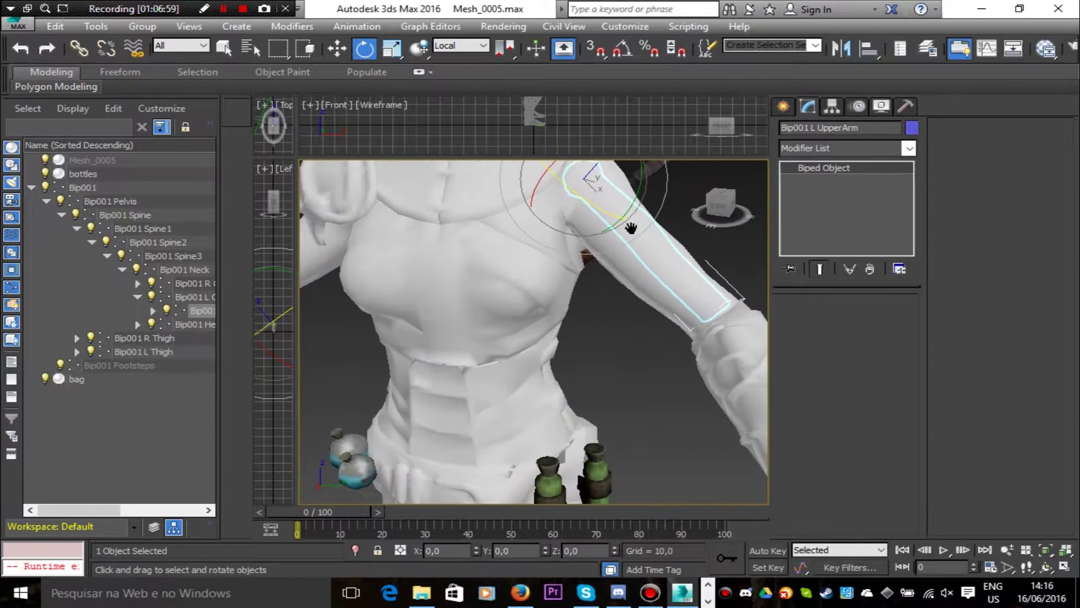
{"action": "mouse_move", "coordinate": [733, 205]}
{"action": "left_mouse_down"}
{"action": "mouse_move", "coordinate": [731, 194]}
{"action": "mouse_move", "coordinate": [727, 205]}
{"action": "left_mouse_up"}
{"action": "middle_click_drag", "start_coordinate": [614, 268], "coordinate": [606, 406]}
{"action": "left_click_drag", "start_coordinate": [634, 347], "coordinate": [621, 364]}
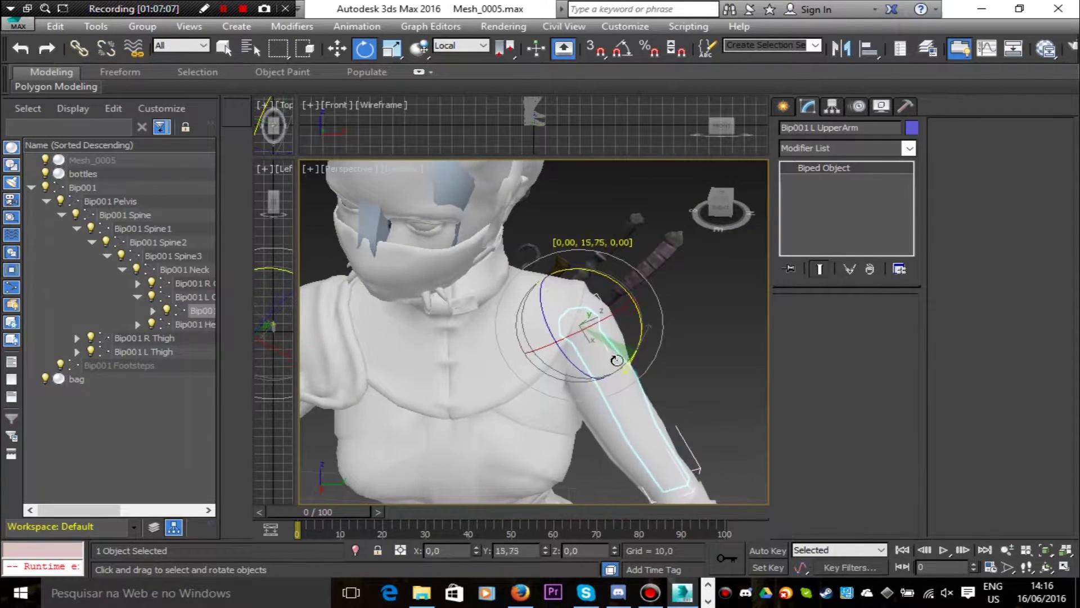
{"action": "left_click_drag", "start_coordinate": [619, 358], "coordinate": [635, 461]}
{"action": "scroll", "coordinate": [670, 421], "scroll_direction": "up", "scroll_amount": 3}
{"action": "scroll", "coordinate": [675, 415], "scroll_direction": "down", "scroll_amount": 3}
{"action": "middle_click_drag", "start_coordinate": [680, 410], "coordinate": [693, 360]}
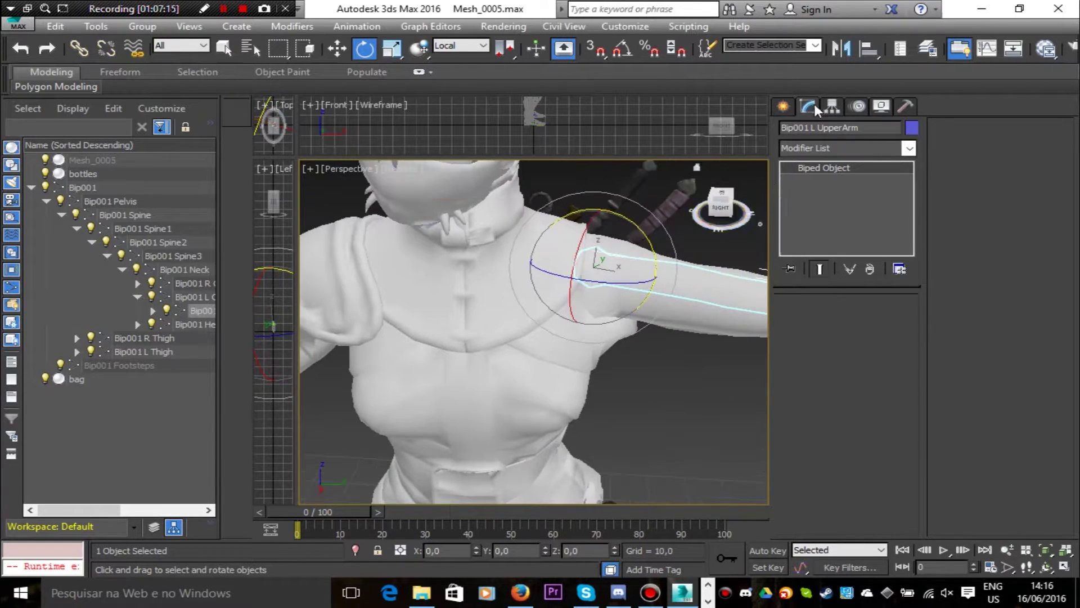
Reopen the Skin envelopes of Mesh_0005 and adjust the left upper arm envelope's outer cross-section at the shoulder along Z
{"action": "left_click", "coordinate": [93, 160]}
{"action": "left_click", "coordinate": [835, 181]}
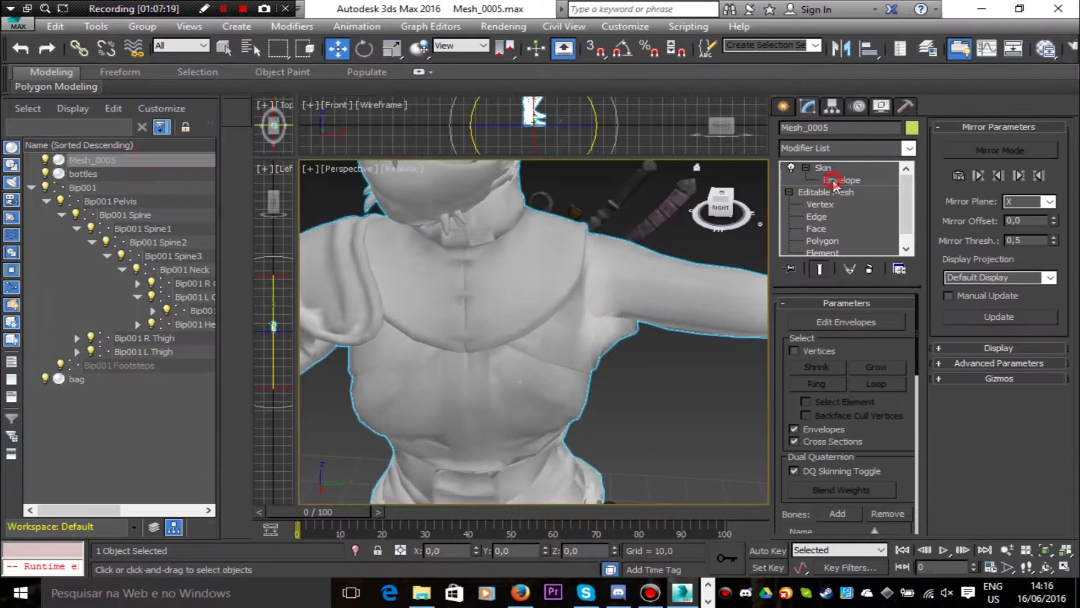
{"action": "left_click", "coordinate": [668, 285]}
{"action": "left_click", "coordinate": [615, 201]}
{"action": "left_click_drag", "start_coordinate": [612, 174], "coordinate": [633, 204]}
{"action": "mouse_move", "coordinate": [721, 206]}
{"action": "left_mouse_down"}
{"action": "mouse_move", "coordinate": [723, 217]}
{"action": "mouse_move", "coordinate": [695, 196]}
{"action": "mouse_move", "coordinate": [721, 194]}
{"action": "left_mouse_up"}
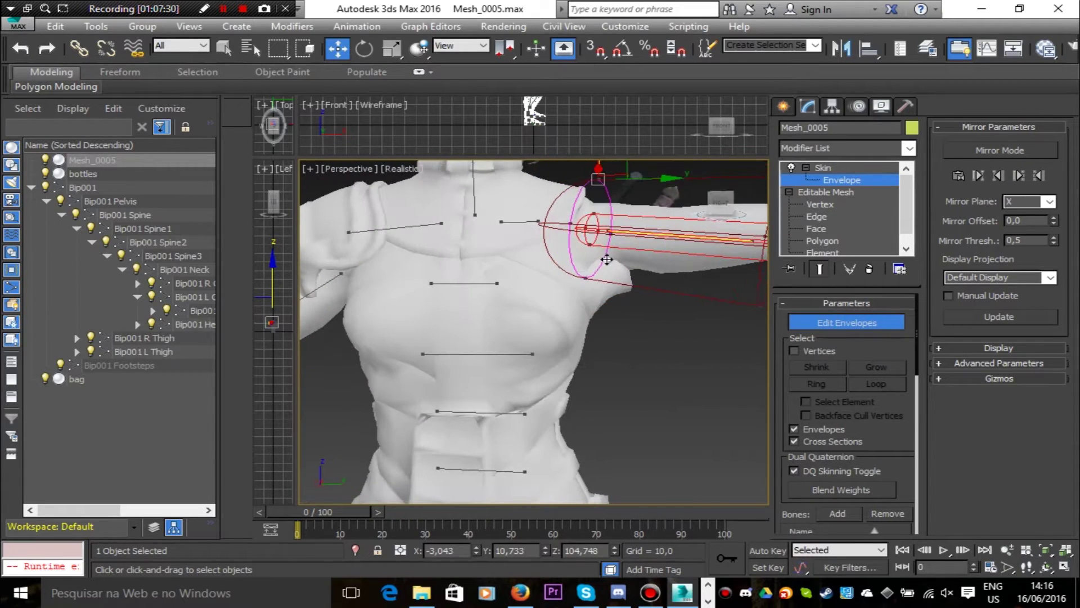
{"action": "middle_click_drag", "start_coordinate": [607, 259], "coordinate": [606, 210], "text": "alt"}
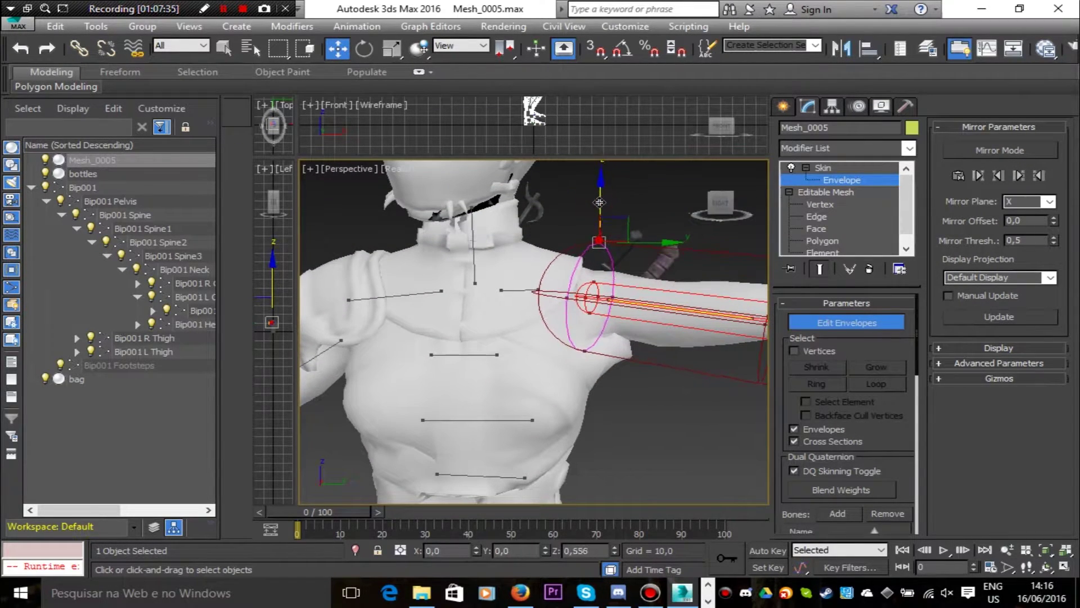
Select the upper chest envelope and shift its end on the character's left outward to about Y 6.0
{"action": "left_click", "coordinate": [478, 355]}
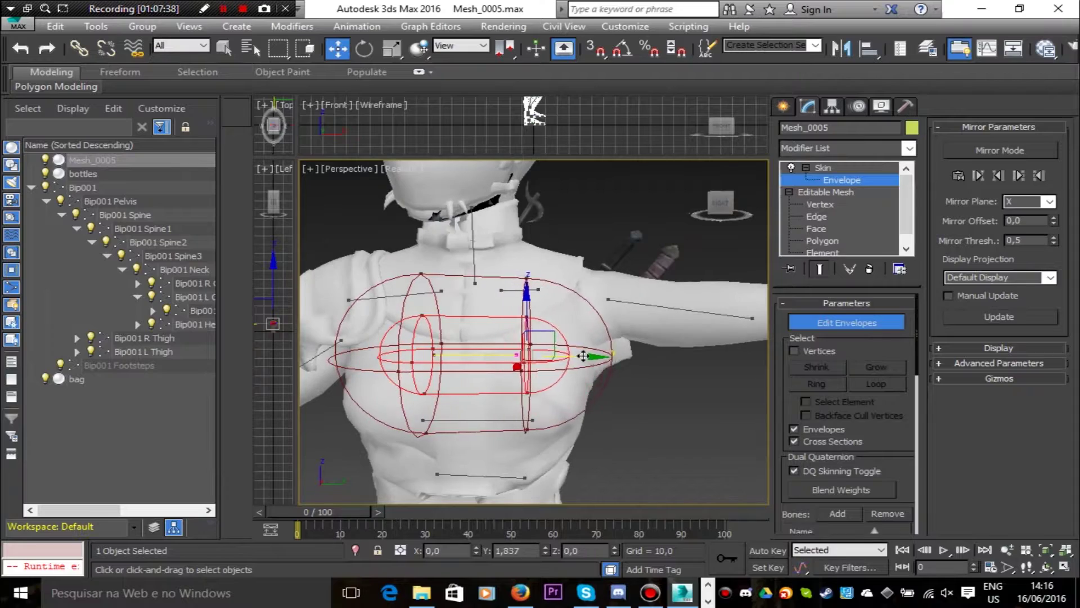
{"action": "left_click_drag", "start_coordinate": [583, 355], "coordinate": [601, 356]}
{"action": "left_click_drag", "start_coordinate": [720, 204], "coordinate": [752, 204]}
{"action": "left_click_drag", "start_coordinate": [579, 361], "coordinate": [574, 360]}
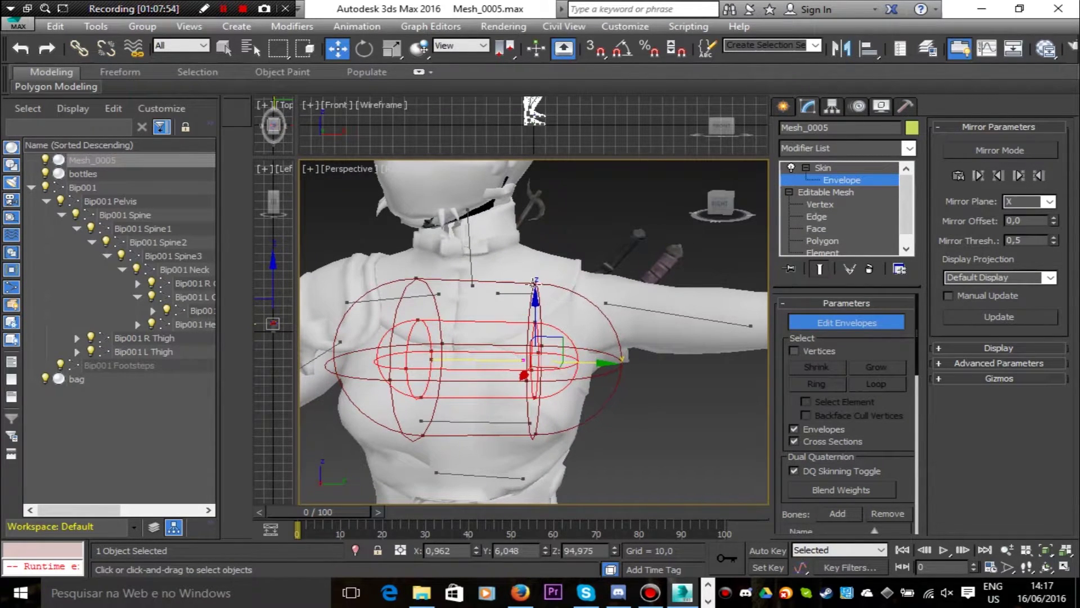
Enlarge the upper chest envelope's outer cross-sections at both ends, to about Z 103.2 on the character's right, and leave envelope editing
{"action": "left_click_drag", "start_coordinate": [533, 284], "coordinate": [532, 268]}
{"action": "mouse_move", "coordinate": [722, 210]}
{"action": "left_mouse_down"}
{"action": "mouse_move", "coordinate": [636, 211]}
{"action": "mouse_move", "coordinate": [724, 207]}
{"action": "left_mouse_up"}
{"action": "left_click", "coordinate": [435, 264]}
{"action": "left_click_drag", "start_coordinate": [435, 230], "coordinate": [436, 219]}
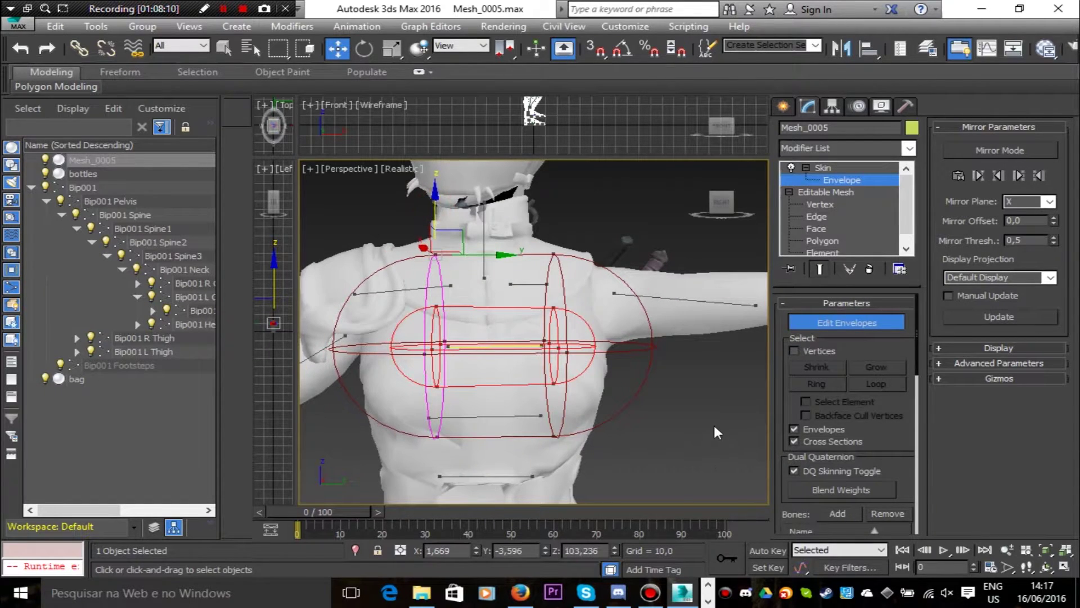
{"action": "scroll", "coordinate": [715, 427], "scroll_direction": "down", "scroll_amount": 3}
{"action": "middle_click_drag", "start_coordinate": [506, 461], "coordinate": [323, 418]}
{"action": "left_click", "coordinate": [822, 178]}
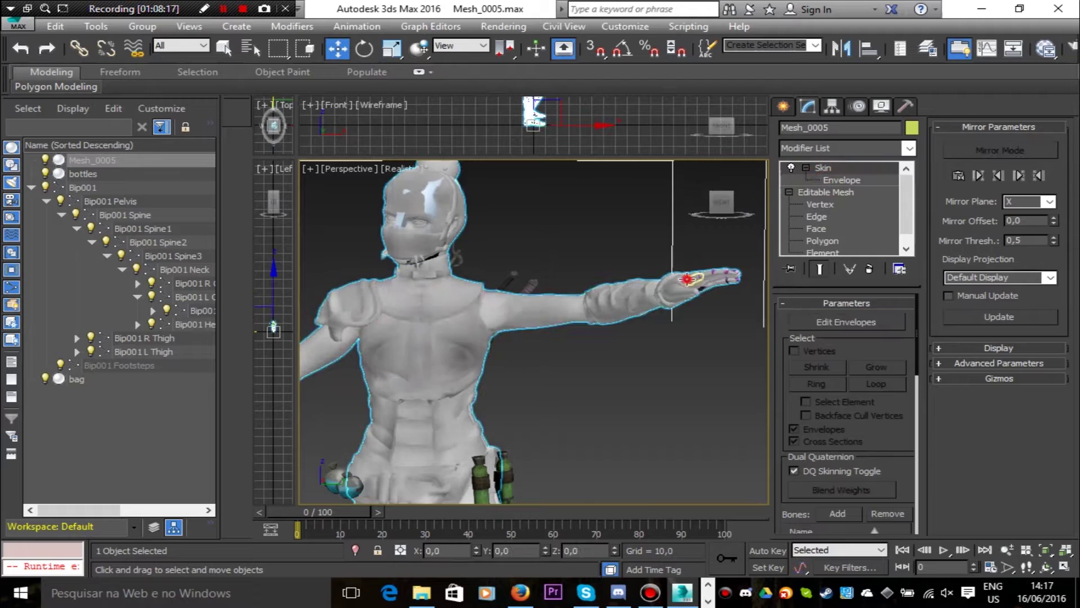
Rotate the biped's left hand about the forearm so that the palm turns forward
{"action": "left_click", "coordinate": [710, 276]}
{"action": "middle_click_drag", "start_coordinate": [710, 316], "coordinate": [647, 325]}
{"action": "left_click", "coordinate": [568, 323]}
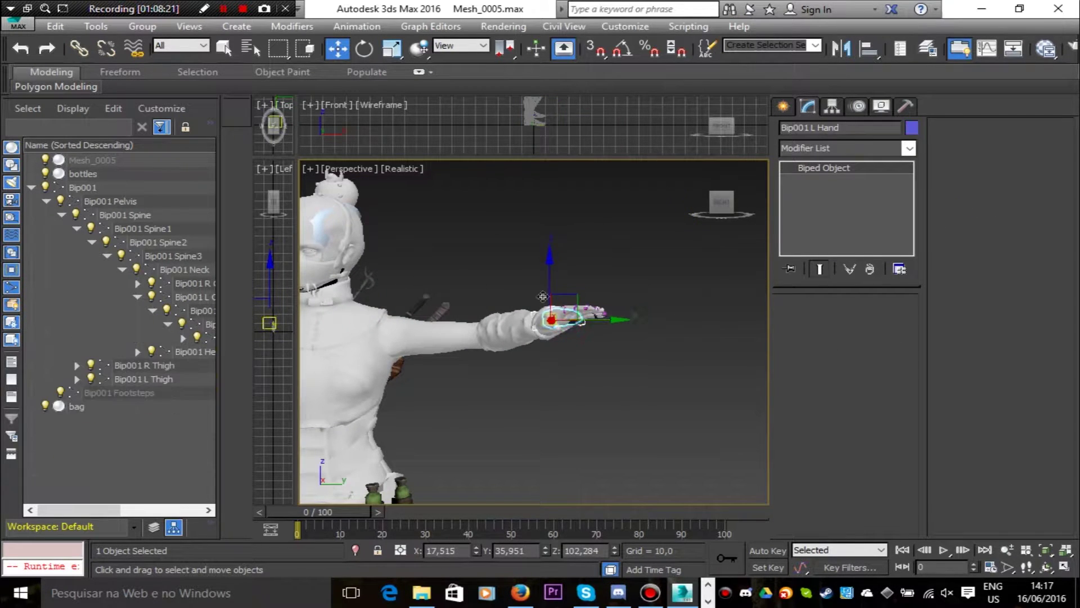
{"action": "left_click", "coordinate": [364, 49]}
{"action": "left_click_drag", "start_coordinate": [496, 313], "coordinate": [500, 217]}
{"action": "mouse_move", "coordinate": [721, 205]}
{"action": "left_mouse_down"}
{"action": "mouse_move", "coordinate": [698, 253]}
{"action": "mouse_move", "coordinate": [672, 217]}
{"action": "mouse_move", "coordinate": [719, 206]}
{"action": "left_mouse_up"}
Rotate the left hand's thumb away from the palm so that it points upward
{"action": "left_click", "coordinate": [566, 301]}
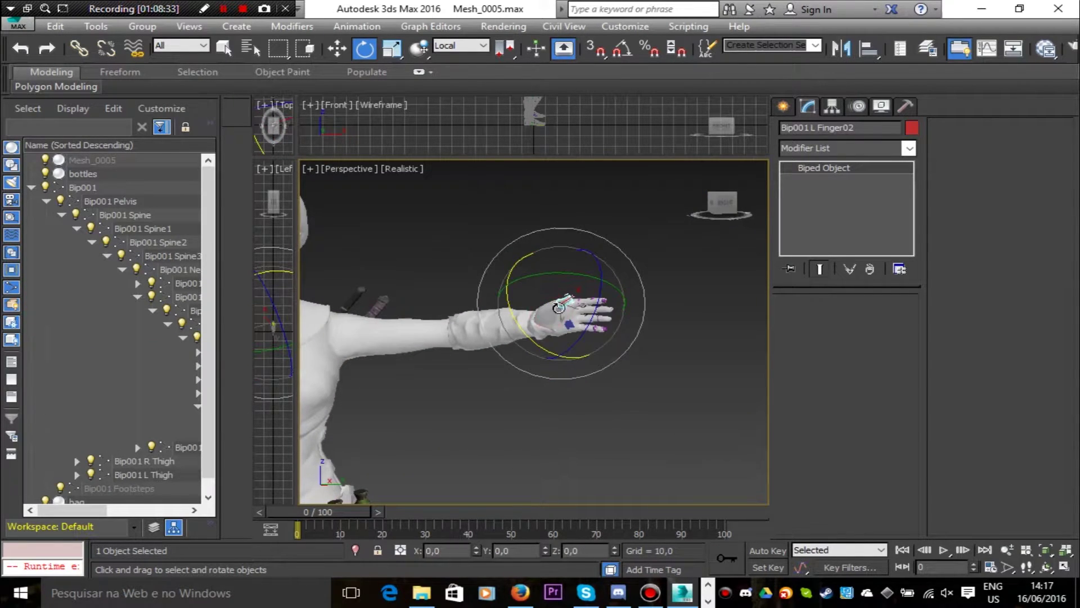
{"action": "scroll", "coordinate": [549, 310], "scroll_direction": "up", "scroll_amount": 4}
{"action": "left_click", "coordinate": [549, 280]}
{"action": "left_click_drag", "start_coordinate": [549, 280], "coordinate": [488, 301]}
Curl the other four fingers of the left hand toward the palm by rotating their joints one after another
{"action": "left_click", "coordinate": [620, 297]}
{"action": "left_click_drag", "start_coordinate": [648, 312], "coordinate": [611, 325]}
{"action": "left_click", "coordinate": [661, 299]}
{"action": "left_click_drag", "start_coordinate": [681, 314], "coordinate": [596, 322]}
{"action": "left_click", "coordinate": [616, 298]}
{"action": "left_click", "coordinate": [599, 298]}
{"action": "left_click", "coordinate": [638, 315]}
{"action": "left_click_drag", "start_coordinate": [682, 319], "coordinate": [581, 374]}
{"action": "left_click", "coordinate": [642, 332]}
{"action": "left_click", "coordinate": [656, 336]}
{"action": "left_click_drag", "start_coordinate": [681, 356], "coordinate": [591, 382]}
{"action": "left_click", "coordinate": [647, 364]}
{"action": "left_click_drag", "start_coordinate": [678, 377], "coordinate": [535, 395]}
{"action": "left_click", "coordinate": [652, 363]}
{"action": "left_click_drag", "start_coordinate": [677, 397], "coordinate": [581, 406]}
Rotate the whole left hand at the wrist to adjust its thumbs-up pose
{"action": "left_click", "coordinate": [540, 332]}
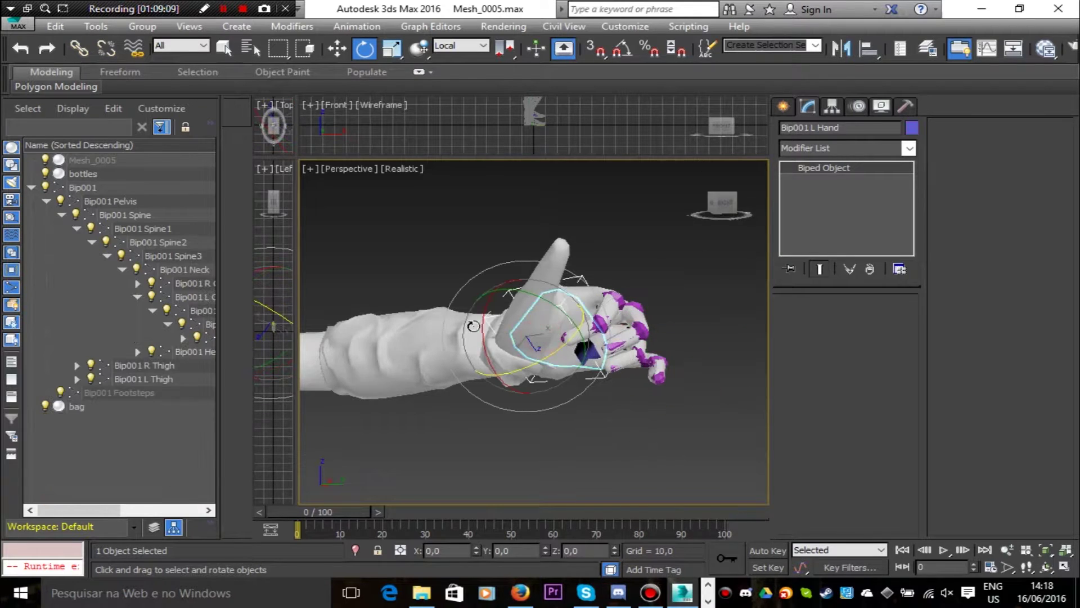
{"action": "left_click_drag", "start_coordinate": [484, 332], "coordinate": [538, 302]}
{"action": "scroll", "coordinate": [675, 279], "scroll_direction": "down", "scroll_amount": 7}
{"action": "scroll", "coordinate": [695, 313], "scroll_direction": "up", "scroll_amount": 4}
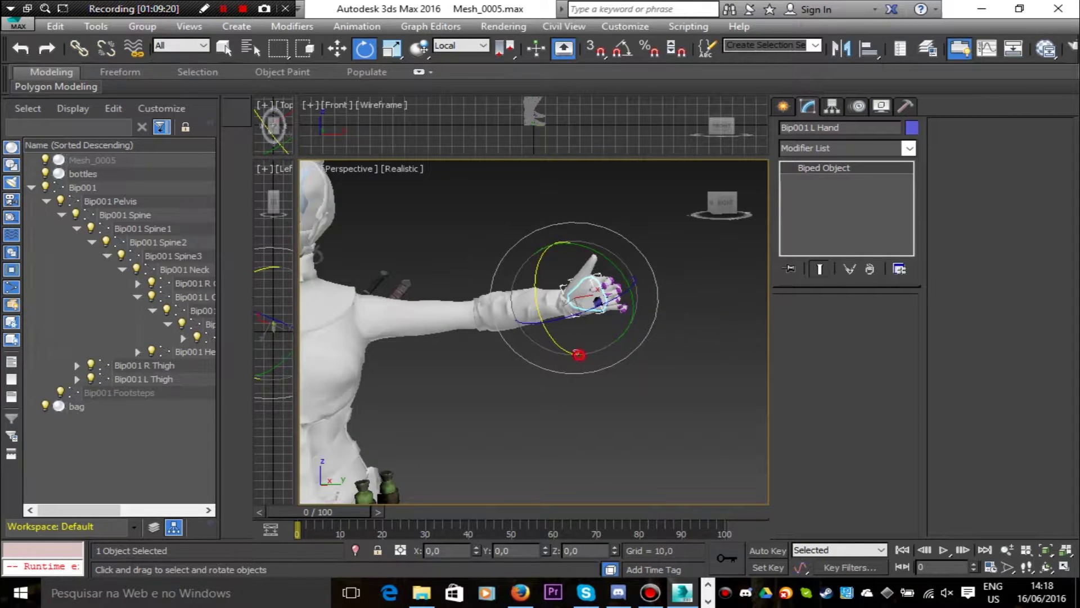
Reopen the Skin envelopes of Mesh_0005, pull the left forearm envelope's wrist end back toward the elbow, and leave envelope editing
{"action": "left_click", "coordinate": [548, 295]}
{"action": "scroll", "coordinate": [549, 290], "scroll_direction": "up", "scroll_amount": 5}
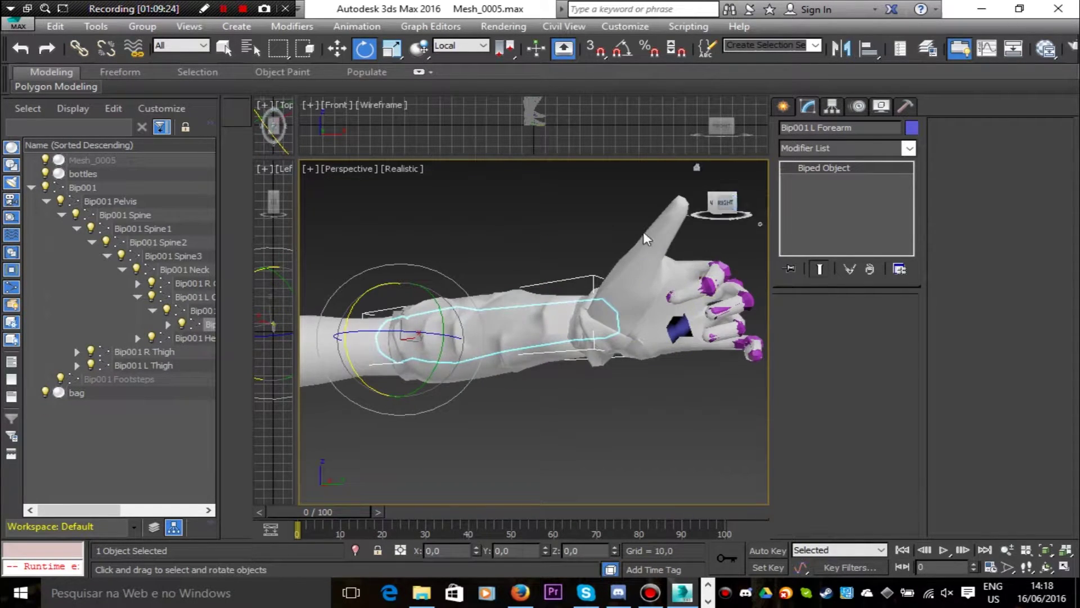
{"action": "scroll", "coordinate": [643, 232], "scroll_direction": "down", "scroll_amount": 5}
{"action": "left_click", "coordinate": [95, 161]}
{"action": "left_click", "coordinate": [859, 180]}
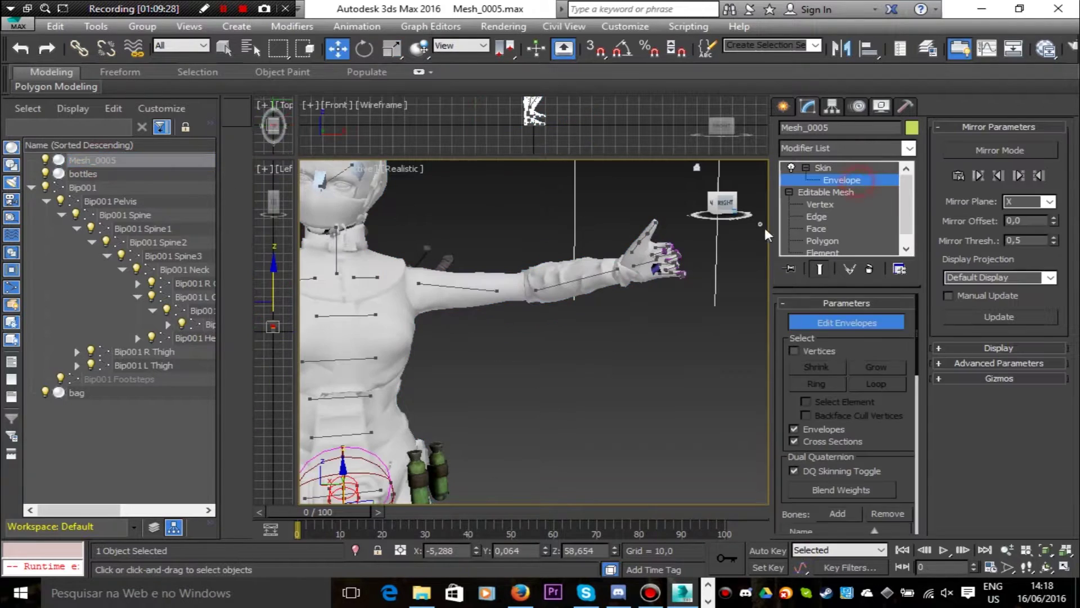
{"action": "left_click", "coordinate": [608, 270]}
{"action": "scroll", "coordinate": [619, 268], "scroll_direction": "up", "scroll_amount": 5}
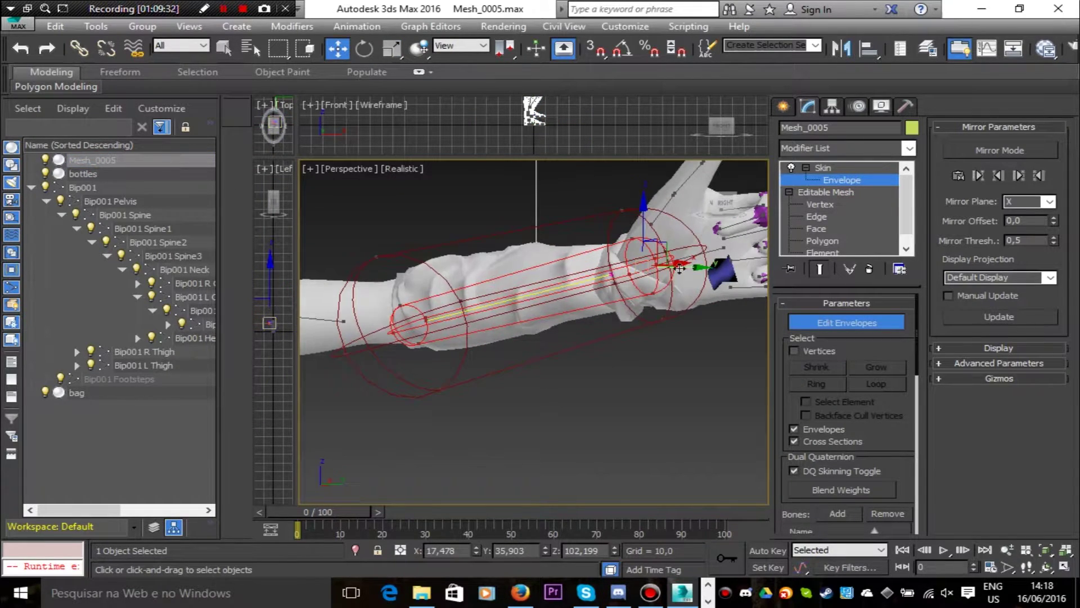
{"action": "left_click_drag", "start_coordinate": [677, 265], "coordinate": [655, 276]}
{"action": "scroll", "coordinate": [655, 276], "scroll_direction": "down", "scroll_amount": 2}
{"action": "left_click", "coordinate": [675, 256]}
{"action": "scroll", "coordinate": [686, 281], "scroll_direction": "down", "scroll_amount": 3}
{"action": "left_click", "coordinate": [821, 180]}
Move the biped's left hand inward to about Y 22.5 and Z 103.4
{"action": "scroll", "coordinate": [641, 396], "scroll_direction": "down", "scroll_amount": 3}
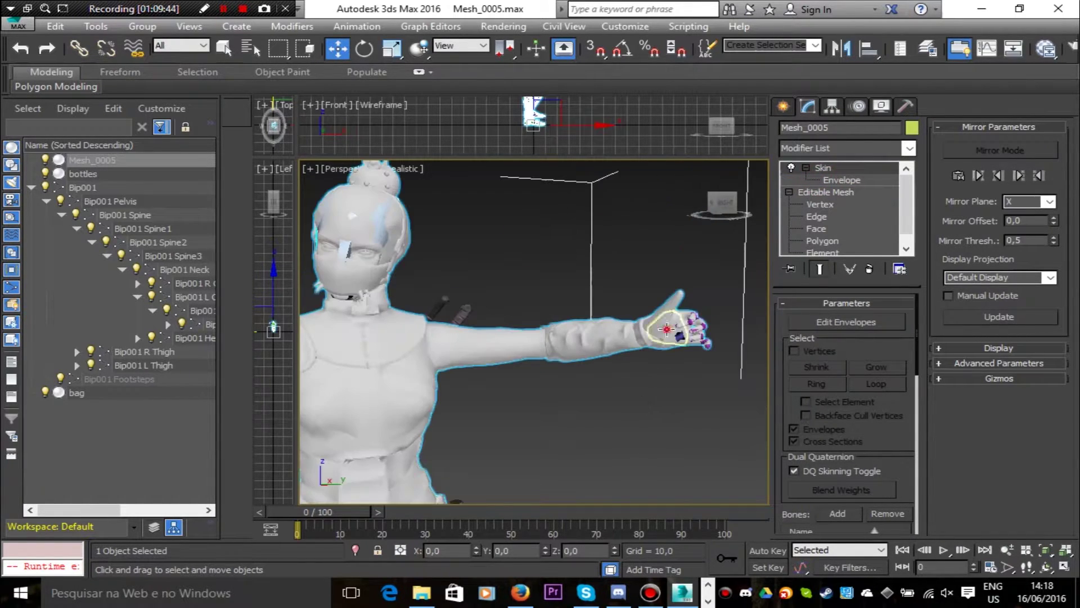
{"action": "left_click", "coordinate": [673, 318]}
{"action": "left_click_drag", "start_coordinate": [654, 302], "coordinate": [610, 339]}
{"action": "middle_click_drag", "start_coordinate": [751, 403], "coordinate": [854, 401]}
{"action": "scroll", "coordinate": [742, 411], "scroll_direction": "down", "scroll_amount": 3}
{"action": "middle_click_drag", "start_coordinate": [725, 391], "coordinate": [690, 333]}
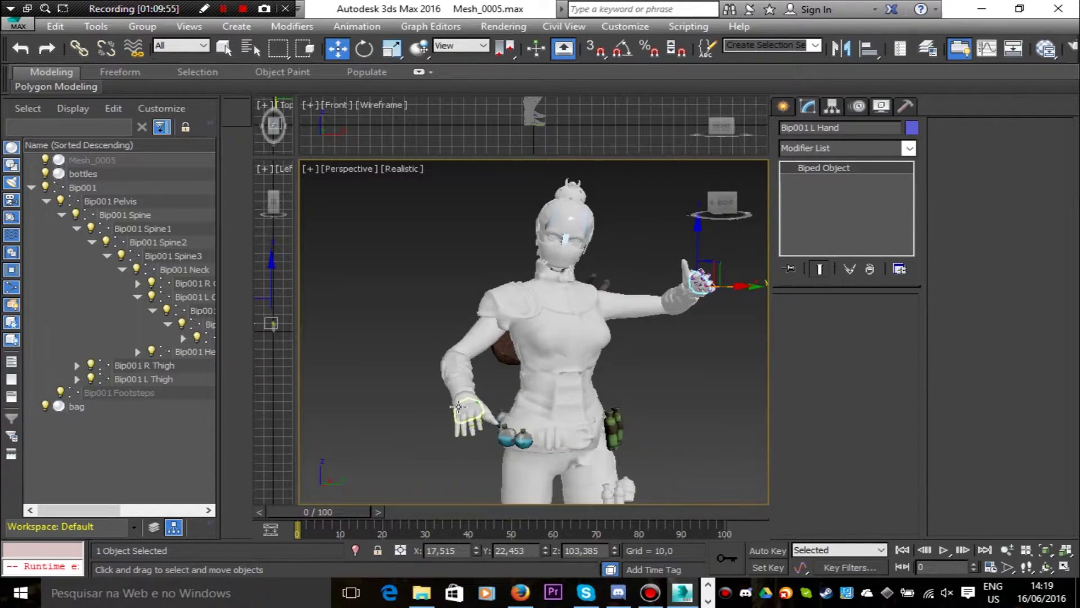
Rotate the biped's Spine3 link slightly about its local axis to twist the chest
{"action": "mouse_move", "coordinate": [719, 204]}
{"action": "left_mouse_down"}
{"action": "mouse_move", "coordinate": [696, 217]}
{"action": "mouse_move", "coordinate": [723, 211]}
{"action": "left_mouse_up"}
{"action": "left_click", "coordinate": [107, 161]}
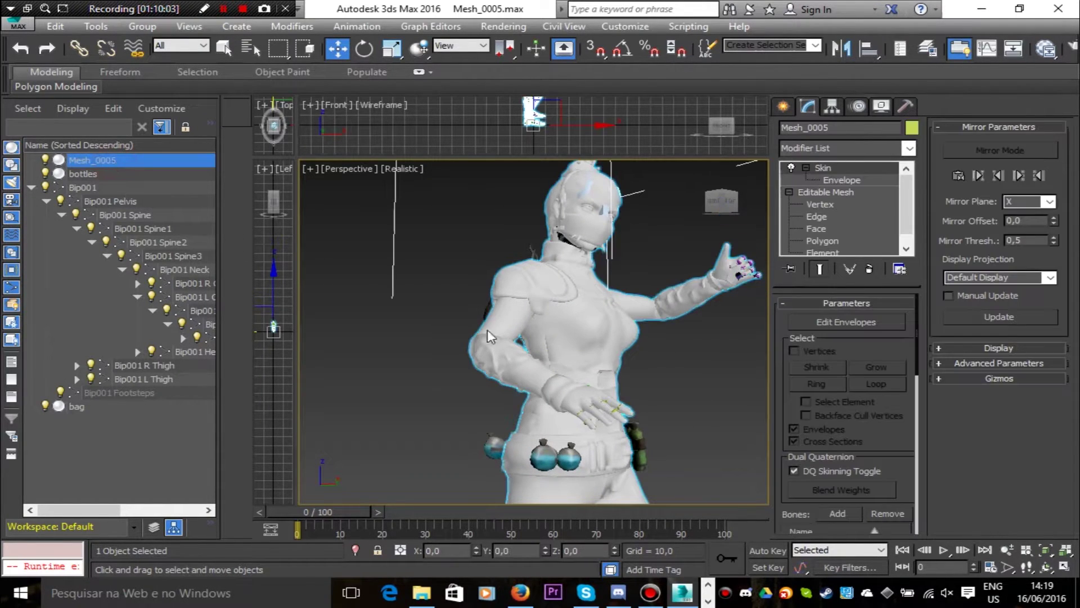
{"action": "left_click", "coordinate": [569, 311]}
{"action": "left_click_drag", "start_coordinate": [711, 199], "coordinate": [751, 206]}
{"action": "left_click", "coordinate": [362, 47]}
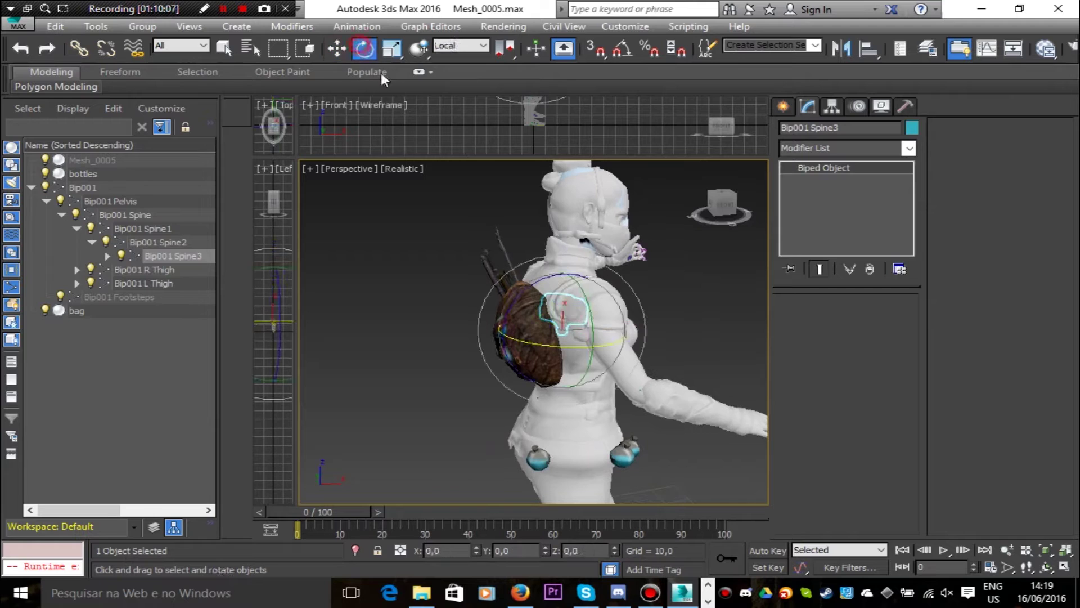
{"action": "mouse_move", "coordinate": [596, 345]}
{"action": "left_mouse_down"}
{"action": "mouse_move", "coordinate": [613, 345]}
{"action": "mouse_move", "coordinate": [578, 342]}
{"action": "left_mouse_up"}
Bend the biped's torso by rotating the Spine1 and Spine2 links a little in turn
{"action": "left_click_drag", "start_coordinate": [509, 311], "coordinate": [532, 306]}
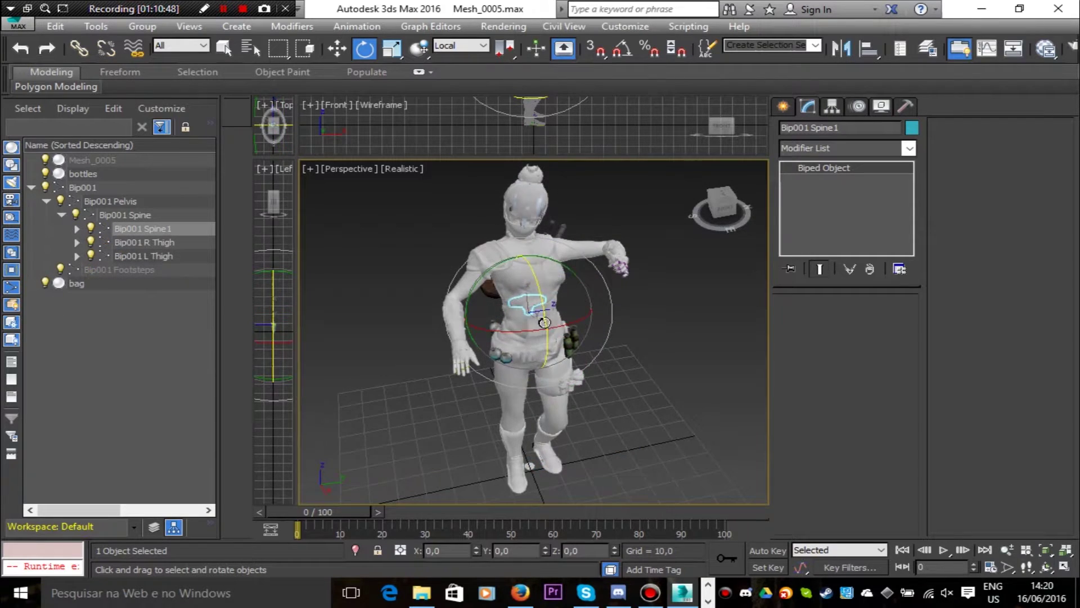
{"action": "left_click_drag", "start_coordinate": [505, 329], "coordinate": [513, 334]}
{"action": "left_click", "coordinate": [552, 298]}
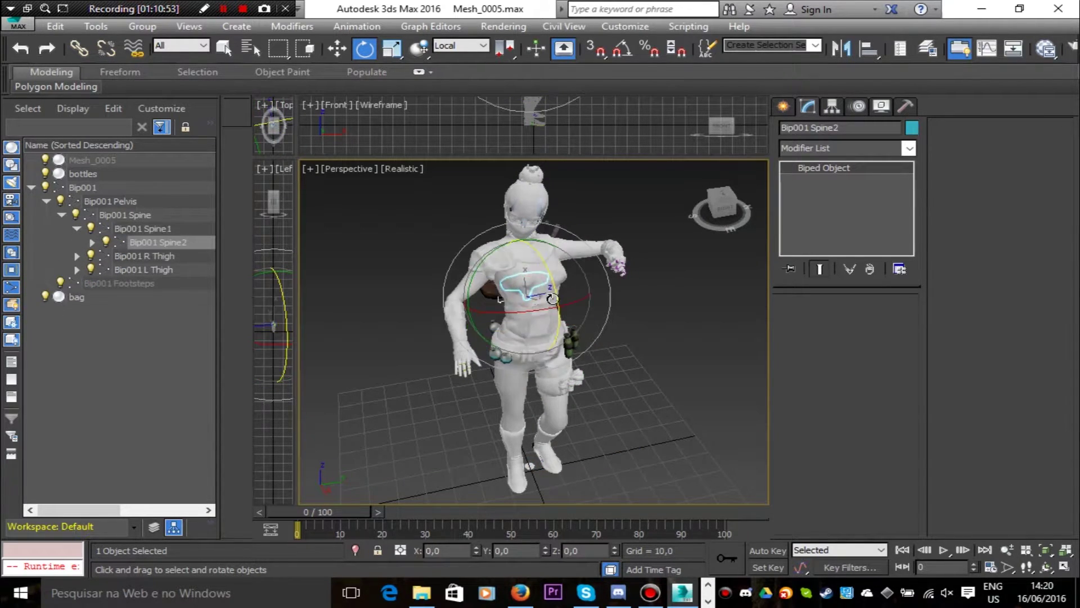
{"action": "mouse_move", "coordinate": [553, 298]}
{"action": "left_mouse_down"}
{"action": "mouse_move", "coordinate": [555, 280]}
{"action": "mouse_move", "coordinate": [562, 307]}
{"action": "mouse_move", "coordinate": [552, 316]}
{"action": "left_mouse_up"}
{"action": "left_click", "coordinate": [527, 308]}
{"action": "left_click", "coordinate": [549, 268]}
{"action": "left_click_drag", "start_coordinate": [549, 266], "coordinate": [557, 258]}
Select Bip001 with all its child objects, hide them, and unfreeze Mesh_0005 to show its textures
{"action": "mouse_move", "coordinate": [725, 208]}
{"action": "left_mouse_down"}
{"action": "mouse_move", "coordinate": [696, 202]}
{"action": "mouse_move", "coordinate": [745, 204]}
{"action": "left_mouse_up"}
{"action": "left_click", "coordinate": [670, 253]}
{"action": "left_click", "coordinate": [90, 188]}
{"action": "right_click", "coordinate": [90, 189]}
{"action": "left_click", "coordinate": [218, 200]}
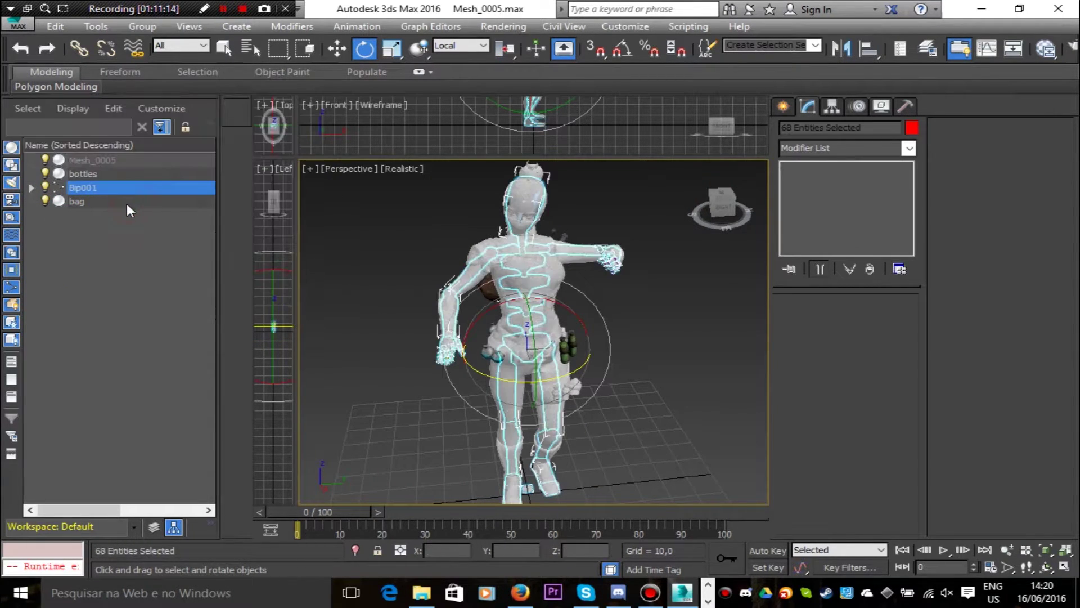
{"action": "right_click", "coordinate": [79, 187]}
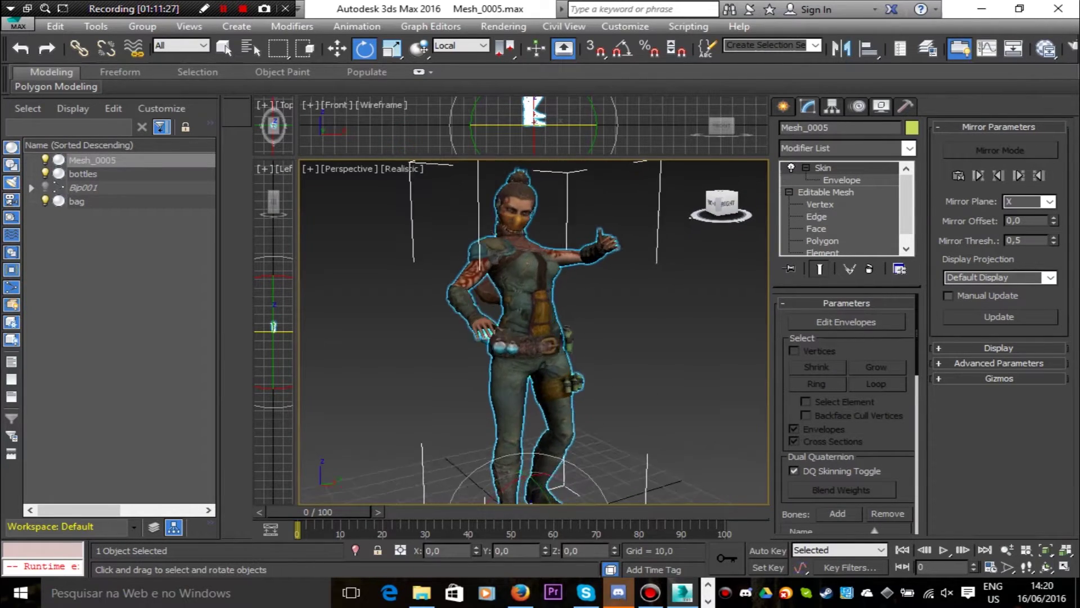
Inspect the textured pose from several sides and copy Bip001's pose into the Col01 collection
{"action": "left_click_drag", "start_coordinate": [722, 204], "coordinate": [725, 230]}
{"action": "scroll", "coordinate": [710, 342], "scroll_direction": "down", "scroll_amount": 3}
{"action": "left_click", "coordinate": [641, 329]}
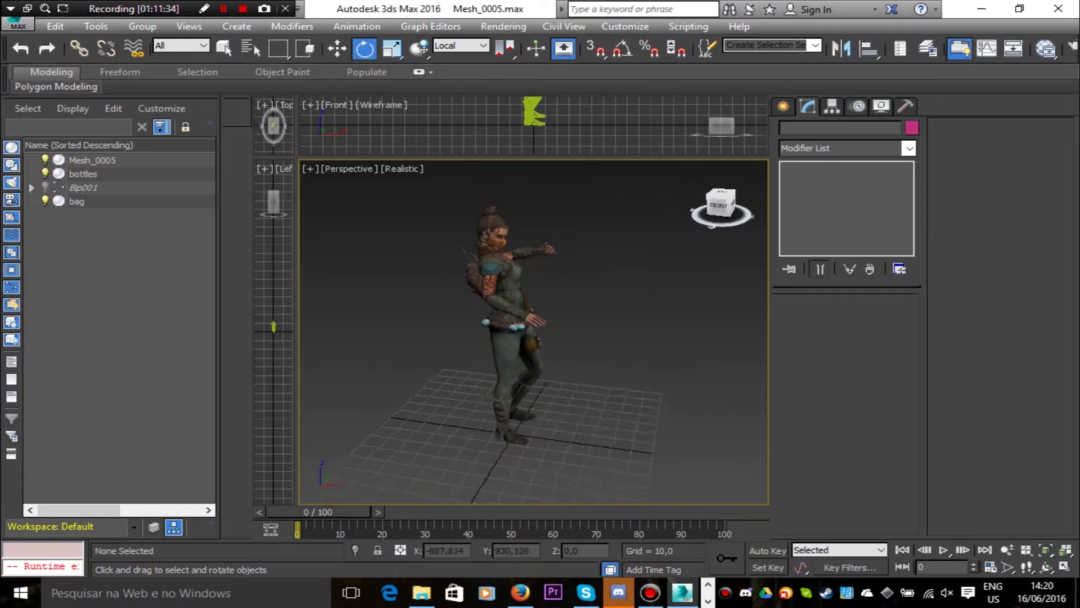
{"action": "left_click_drag", "start_coordinate": [757, 208], "coordinate": [738, 212]}
{"action": "left_click", "coordinate": [107, 186]}
{"action": "left_click", "coordinate": [858, 107]}
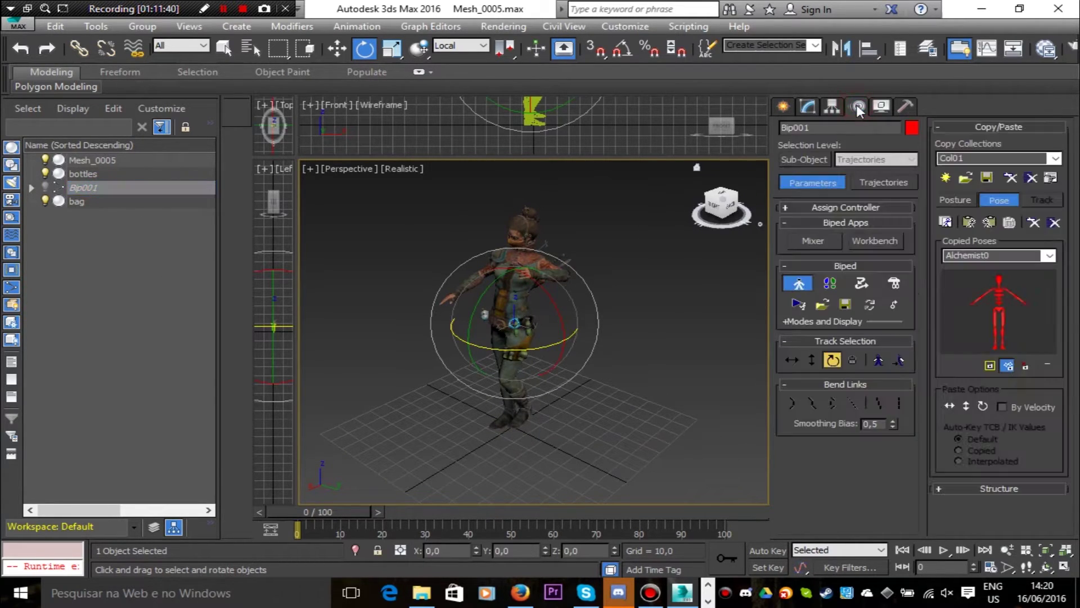
{"action": "left_click", "coordinate": [945, 223]}
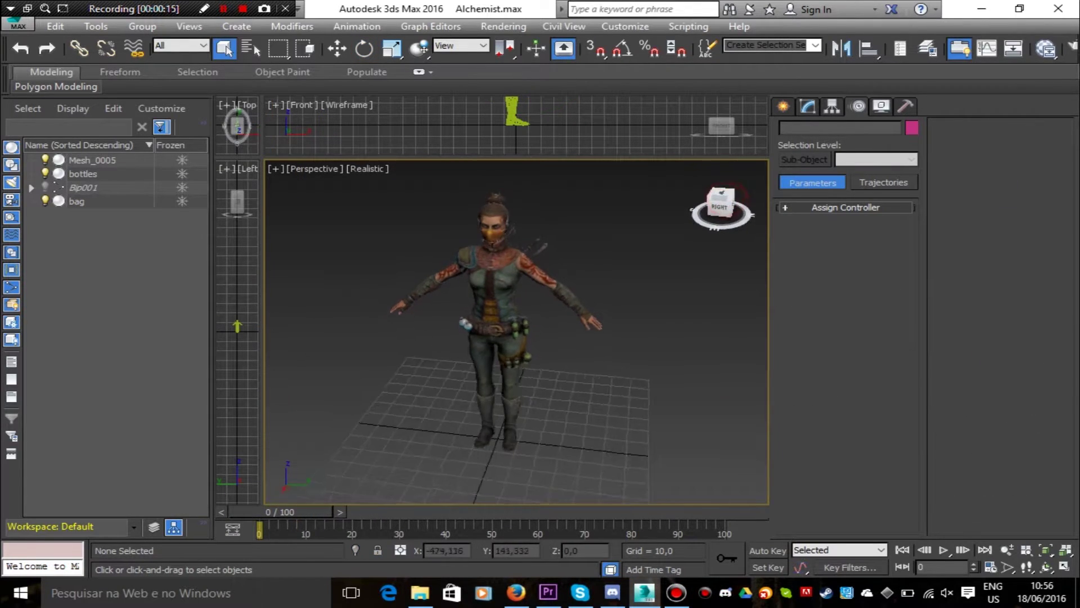
Select Mesh_0005 in the Alchemist scene and freeze it
{"action": "left_click_drag", "start_coordinate": [730, 202], "coordinate": [739, 199]}
{"action": "left_click", "coordinate": [103, 184]}
{"action": "left_click", "coordinate": [502, 264]}
{"action": "right_click", "coordinate": [502, 264]}
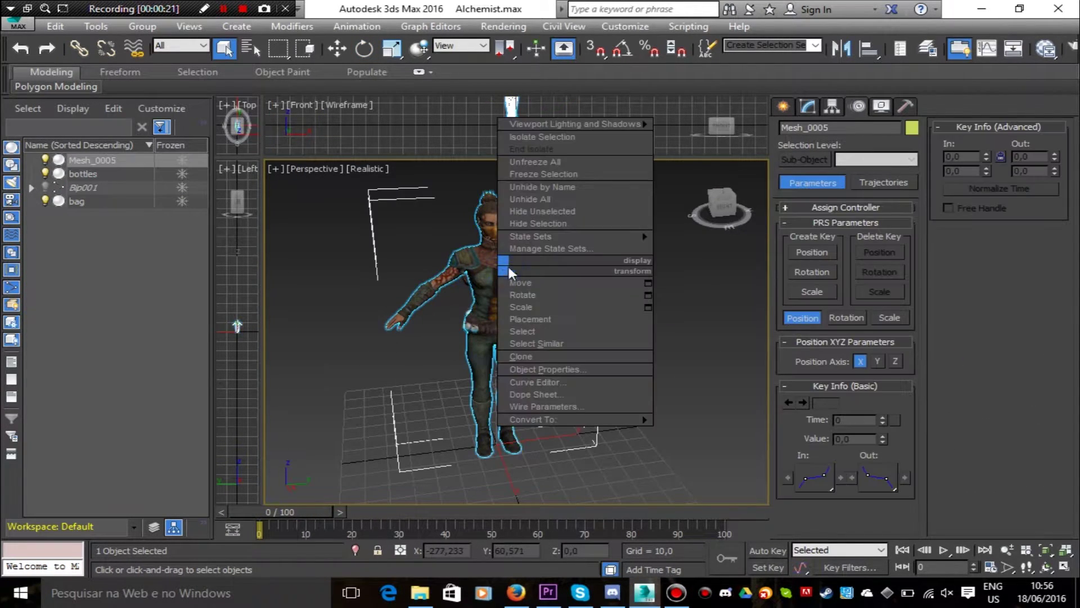
{"action": "left_click", "coordinate": [555, 172]}
Turn off Figure mode for Bip001 and enable Auto Key
{"action": "mouse_move", "coordinate": [730, 205]}
{"action": "left_mouse_down"}
{"action": "mouse_move", "coordinate": [710, 208]}
{"action": "mouse_move", "coordinate": [723, 207]}
{"action": "left_mouse_up"}
{"action": "left_click", "coordinate": [123, 188]}
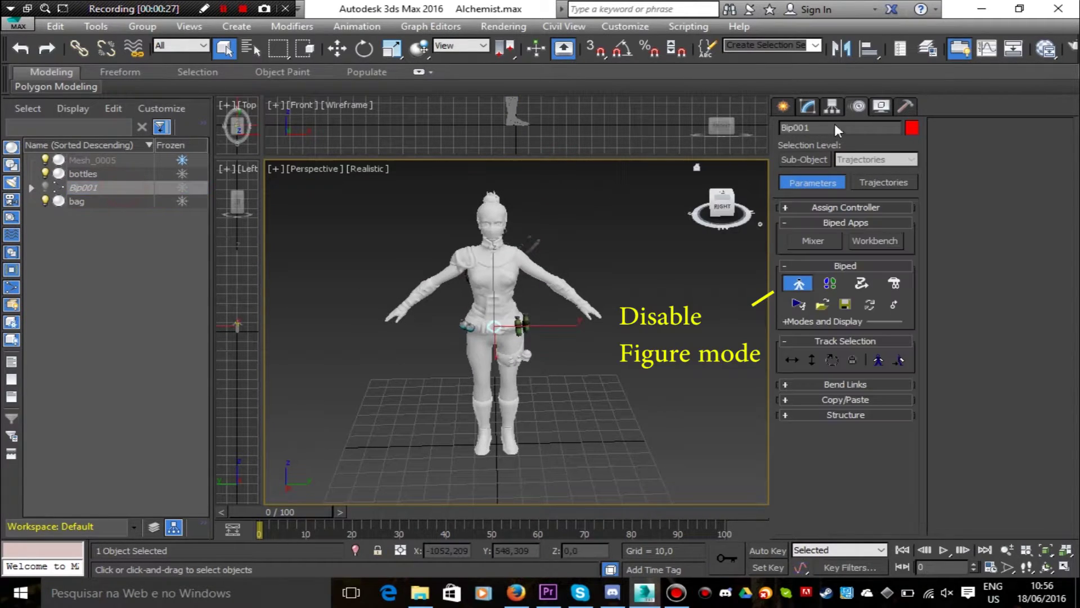
{"action": "left_click", "coordinate": [799, 282]}
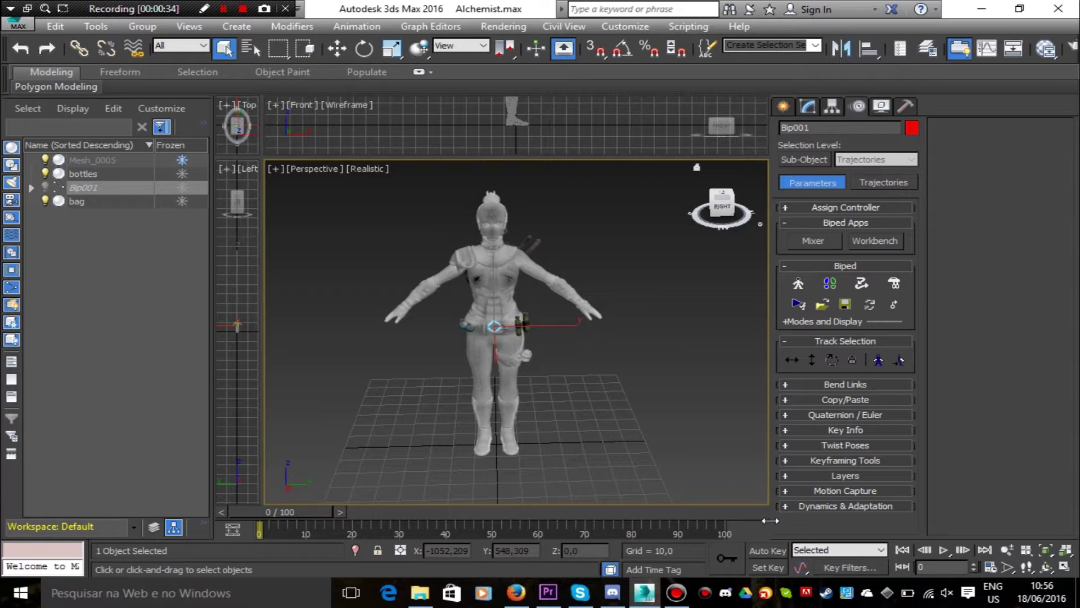
{"action": "left_click", "coordinate": [760, 549]}
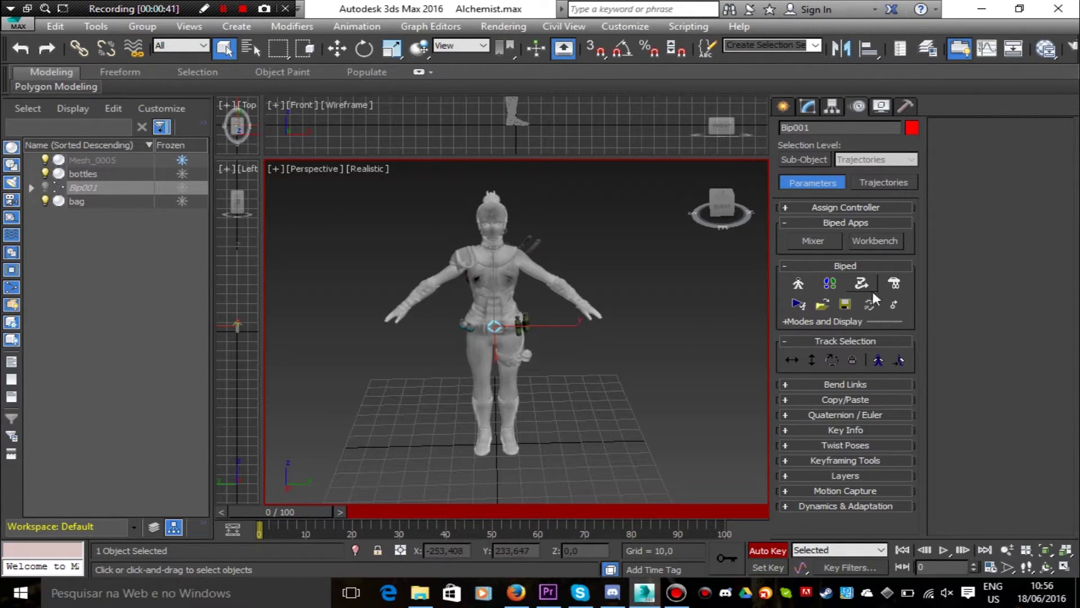
Select Bip001 with all its child nodes and unhide the whole biped
{"action": "left_click", "coordinate": [587, 306]}
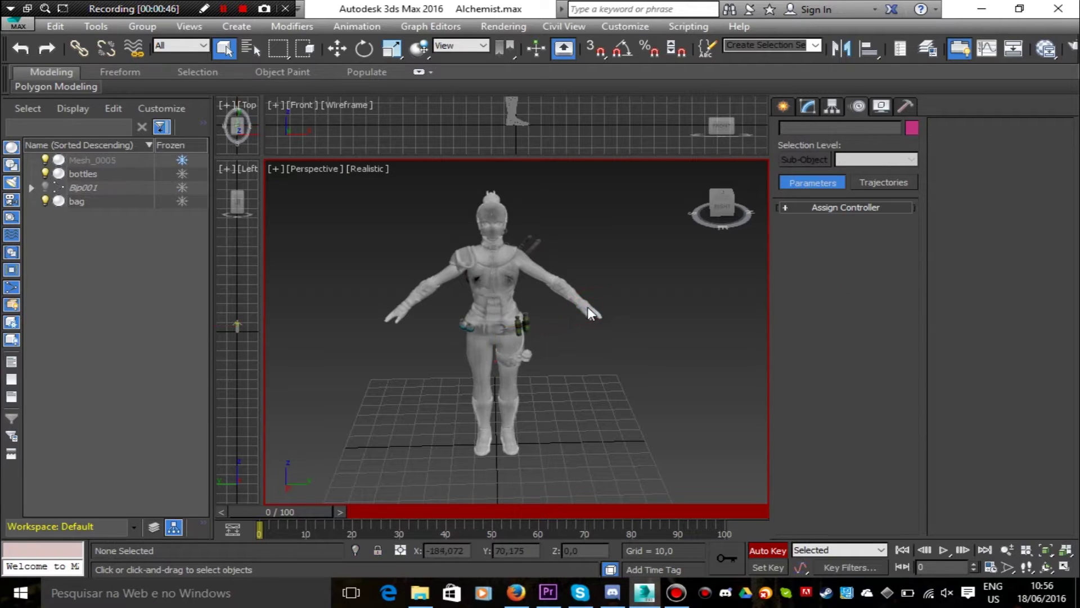
{"action": "scroll", "coordinate": [587, 306], "scroll_direction": "up", "scroll_amount": 3}
{"action": "left_click", "coordinate": [36, 188]}
{"action": "right_click", "coordinate": [45, 188]}
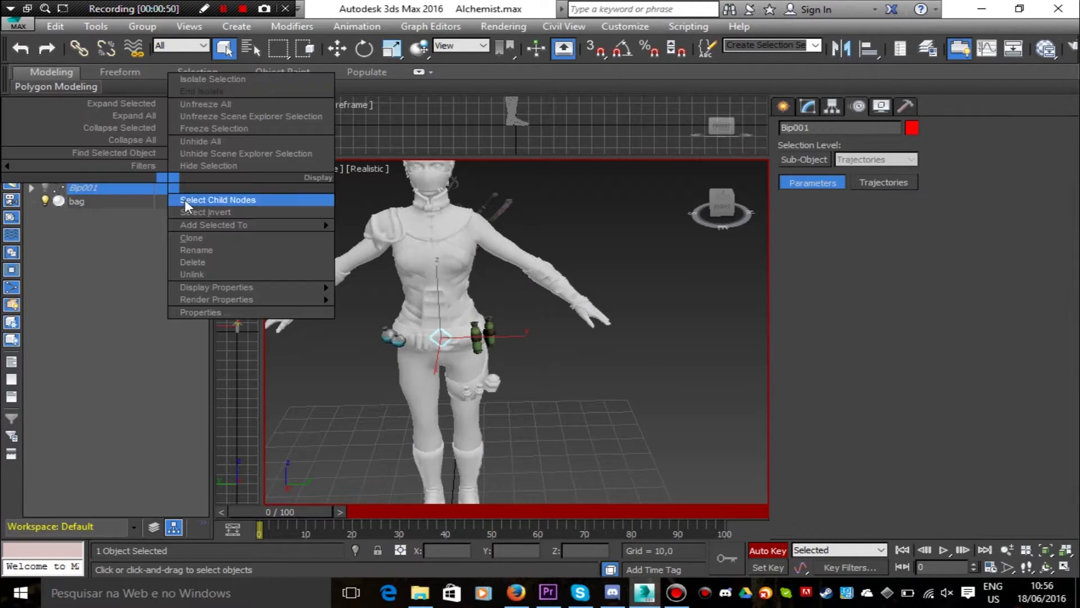
{"action": "left_click", "coordinate": [186, 199]}
{"action": "left_click", "coordinate": [628, 326]}
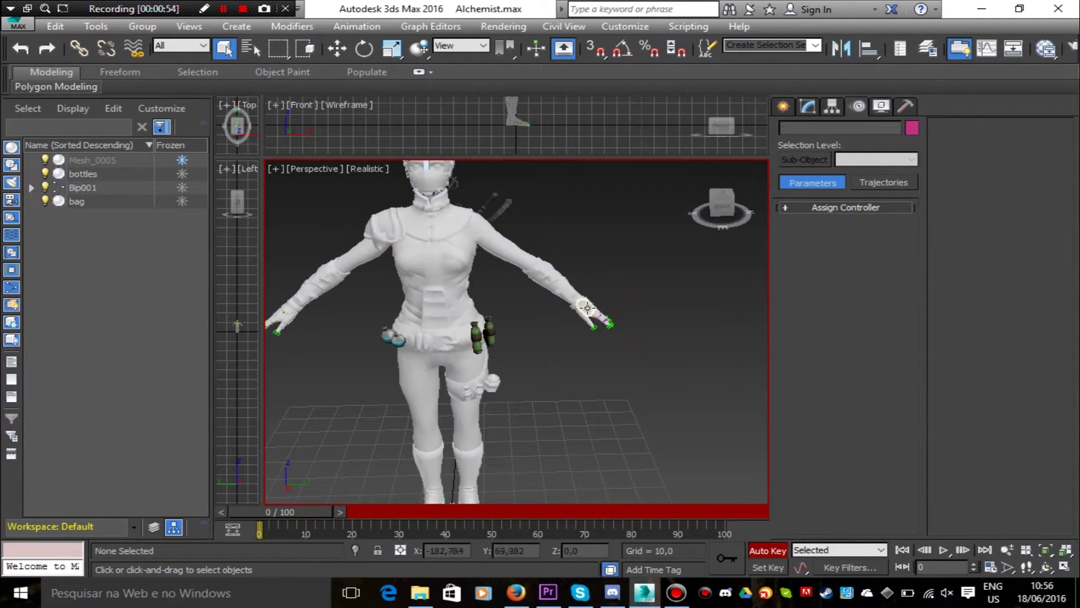
Raise Bip001 L Hand upward and rotate the left forearm until it extends horizontally from the body
{"action": "left_click", "coordinate": [587, 307]}
{"action": "left_click", "coordinate": [337, 48]}
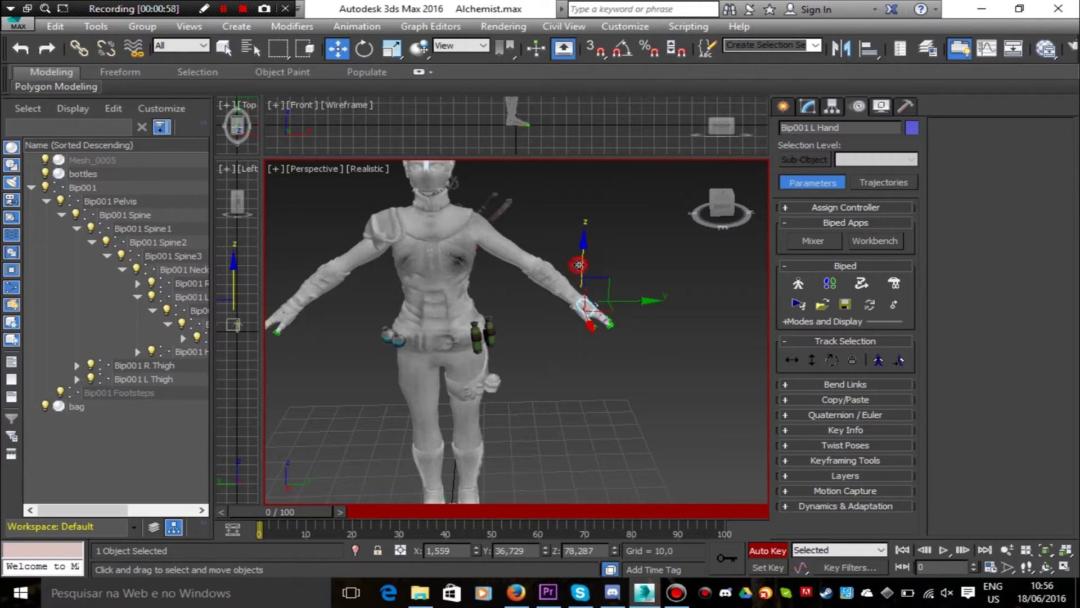
{"action": "left_click_drag", "start_coordinate": [579, 264], "coordinate": [551, 247]}
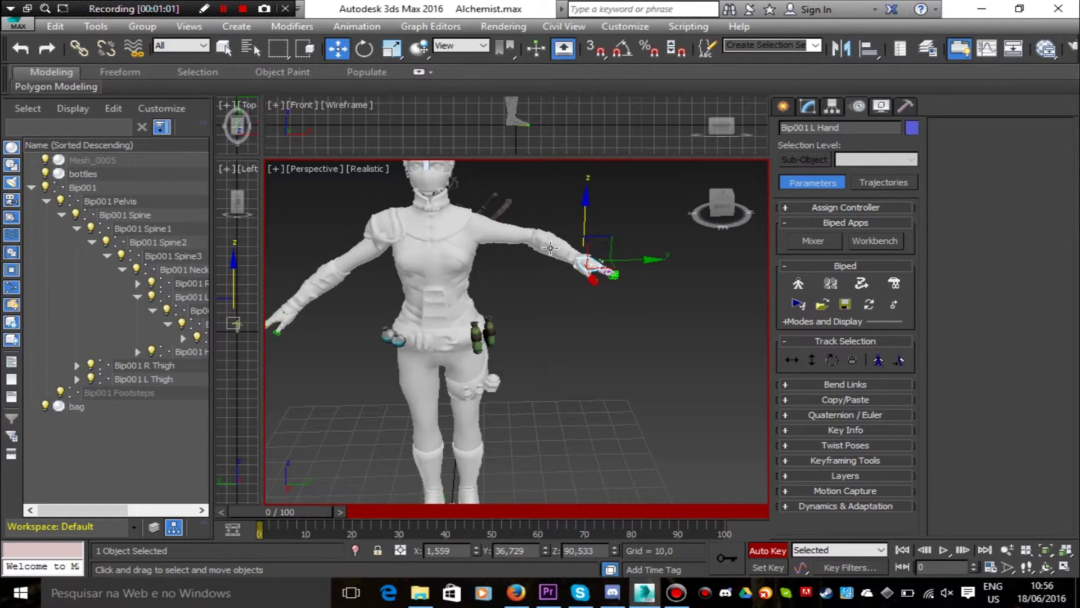
{"action": "left_click", "coordinate": [364, 48]}
{"action": "left_click", "coordinate": [568, 247]}
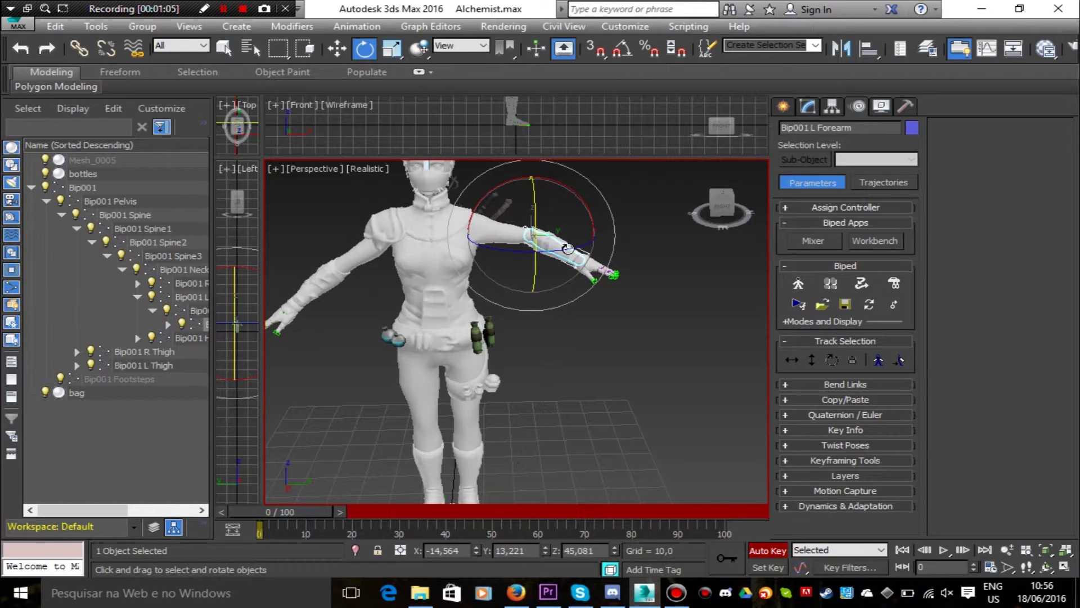
{"action": "left_click_drag", "start_coordinate": [574, 250], "coordinate": [598, 294]}
{"action": "left_click_drag", "start_coordinate": [573, 229], "coordinate": [558, 243]}
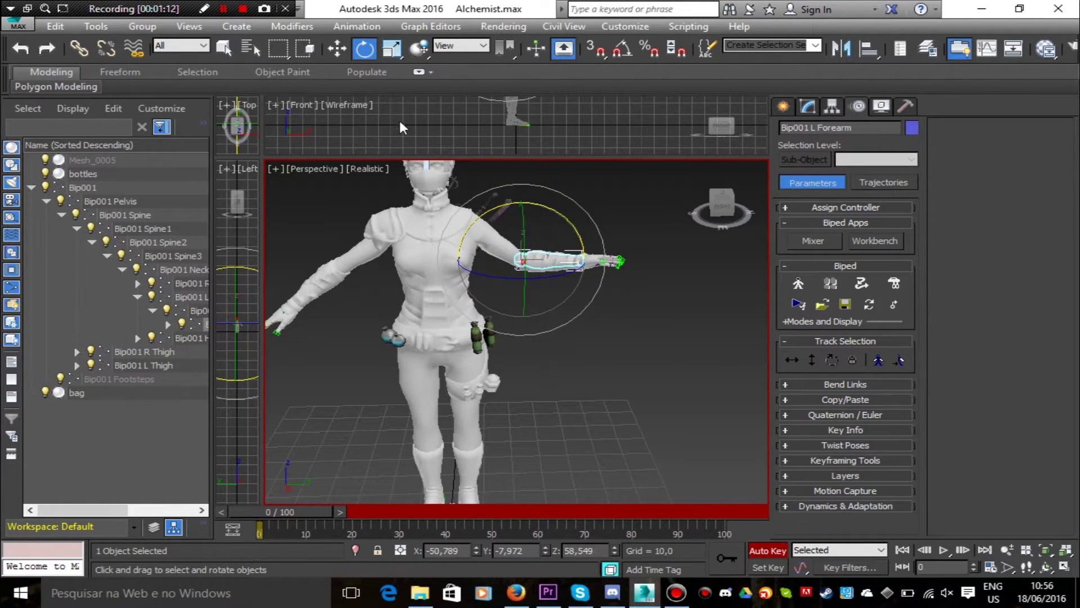
Twist Bip001 L Forearm around its length to turn the left palm forward
{"action": "left_click", "coordinate": [338, 49]}
{"action": "scroll", "coordinate": [610, 264], "scroll_direction": "up", "scroll_amount": 7}
{"action": "left_click", "coordinate": [561, 251]}
{"action": "left_click", "coordinate": [537, 239]}
{"action": "left_click", "coordinate": [365, 49]}
{"action": "left_click_drag", "start_coordinate": [519, 232], "coordinate": [505, 171]}
Bend the left forearm upward in Local coordinates and rotate the left upper arm into a raised waving pose
{"action": "left_click", "coordinate": [365, 244]}
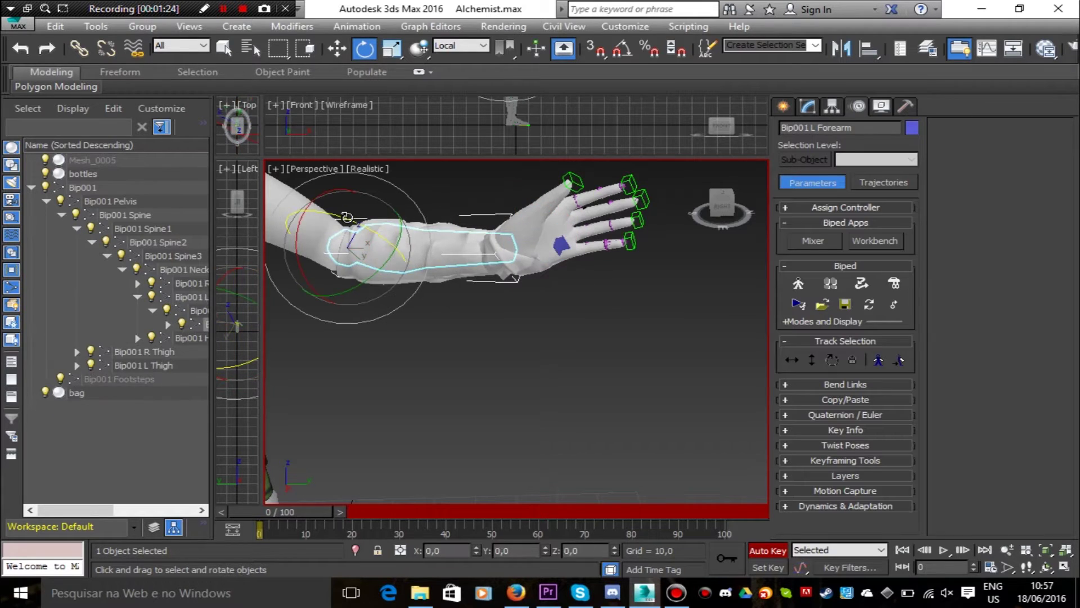
{"action": "left_click_drag", "start_coordinate": [346, 217], "coordinate": [326, 202]}
{"action": "middle_click_drag", "start_coordinate": [326, 201], "coordinate": [476, 308]}
{"action": "left_click", "coordinate": [414, 307]}
{"action": "left_click_drag", "start_coordinate": [393, 258], "coordinate": [350, 229]}
{"action": "scroll", "coordinate": [678, 333], "scroll_direction": "down", "scroll_amount": 6}
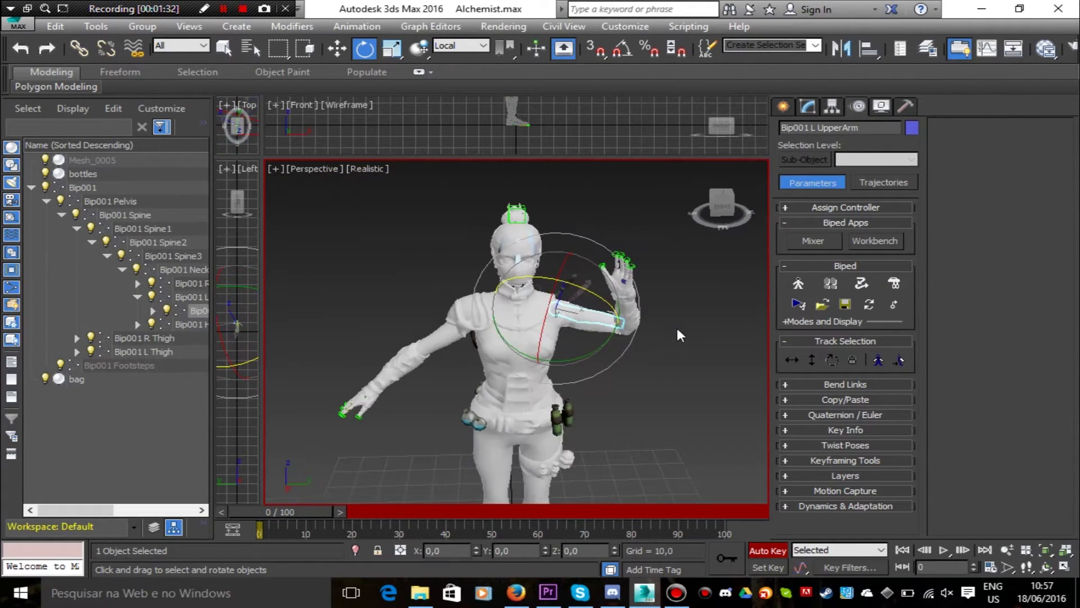
Rotate Bip001 L Hand so the raised palm faces forward with the fingers up
{"action": "left_click_drag", "start_coordinate": [624, 286], "coordinate": [688, 373]}
{"action": "left_click", "coordinate": [688, 374]}
{"action": "left_click", "coordinate": [621, 282]}
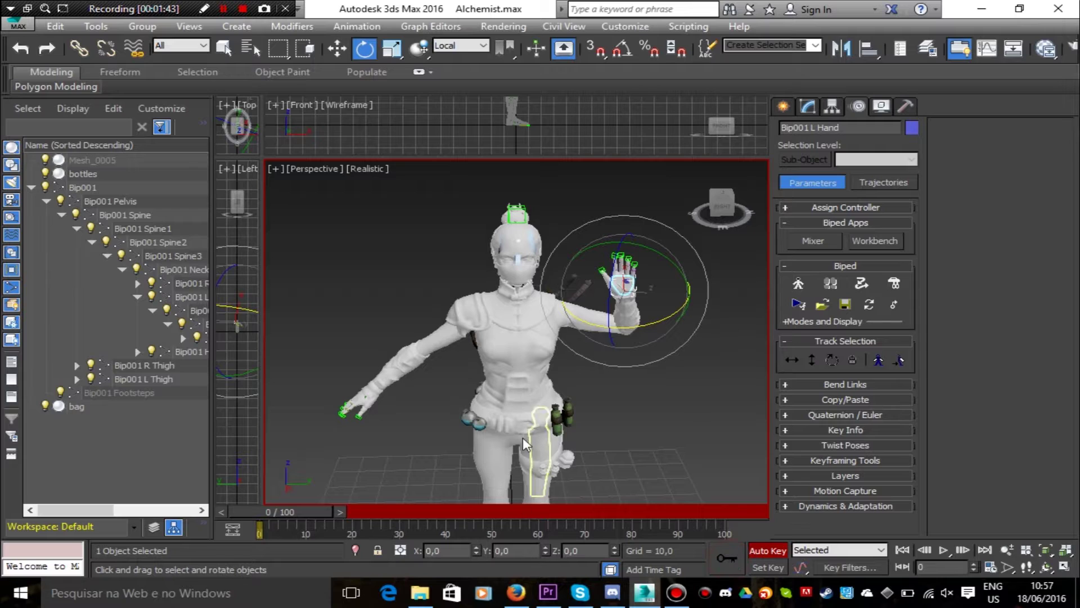
At frame 2, move the left hand inward toward the head and rotate it slightly to tilt with the forearm
{"action": "left_click_drag", "start_coordinate": [311, 507], "coordinate": [318, 504]}
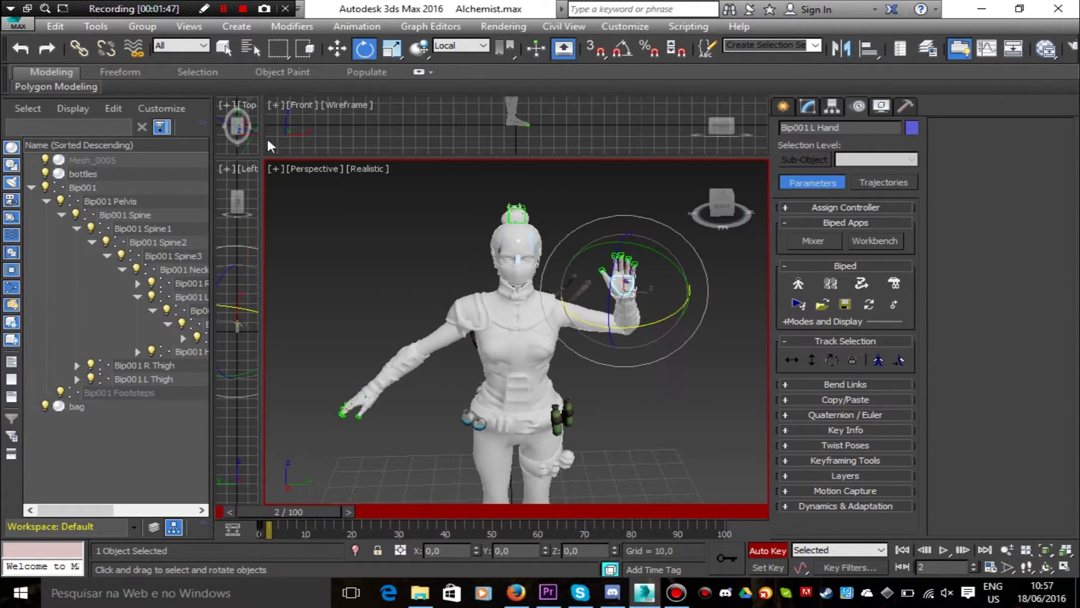
{"action": "left_click", "coordinate": [337, 48]}
{"action": "left_click_drag", "start_coordinate": [684, 290], "coordinate": [653, 290]}
{"action": "left_click", "coordinate": [364, 49]}
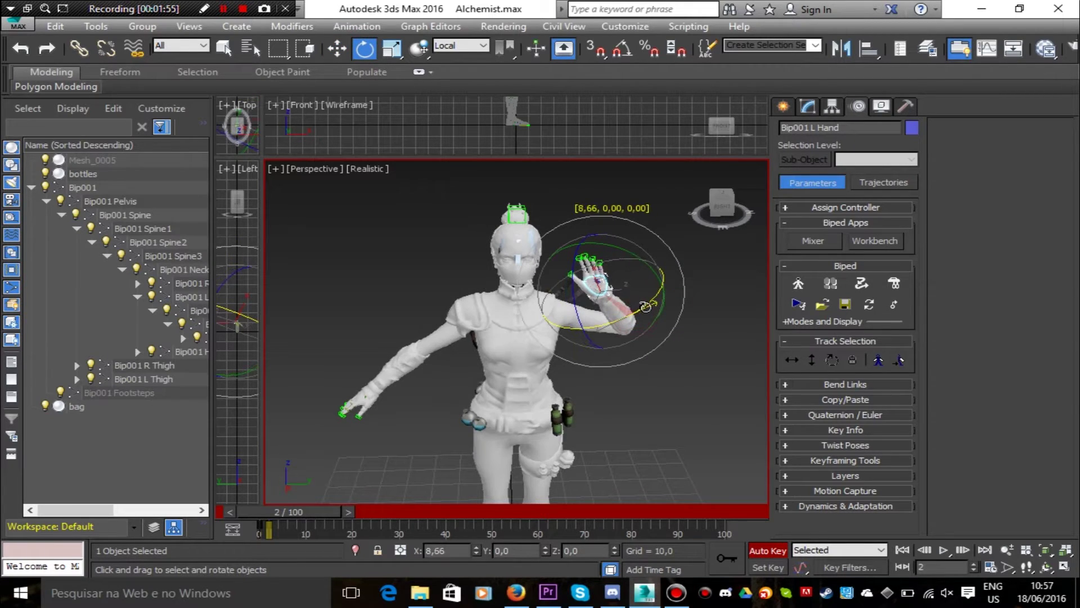
Key further left-hand positions along the timeline, moving the hand slightly inward at frame 8
{"action": "left_click", "coordinate": [337, 48]}
{"action": "left_click_drag", "start_coordinate": [336, 510], "coordinate": [347, 508]}
{"action": "mouse_move", "coordinate": [659, 288]}
{"action": "left_mouse_down"}
{"action": "mouse_move", "coordinate": [721, 289]}
{"action": "mouse_move", "coordinate": [658, 299]}
{"action": "left_mouse_up"}
{"action": "left_click_drag", "start_coordinate": [322, 514], "coordinate": [346, 513]}
{"action": "left_click_drag", "start_coordinate": [658, 290], "coordinate": [650, 290]}
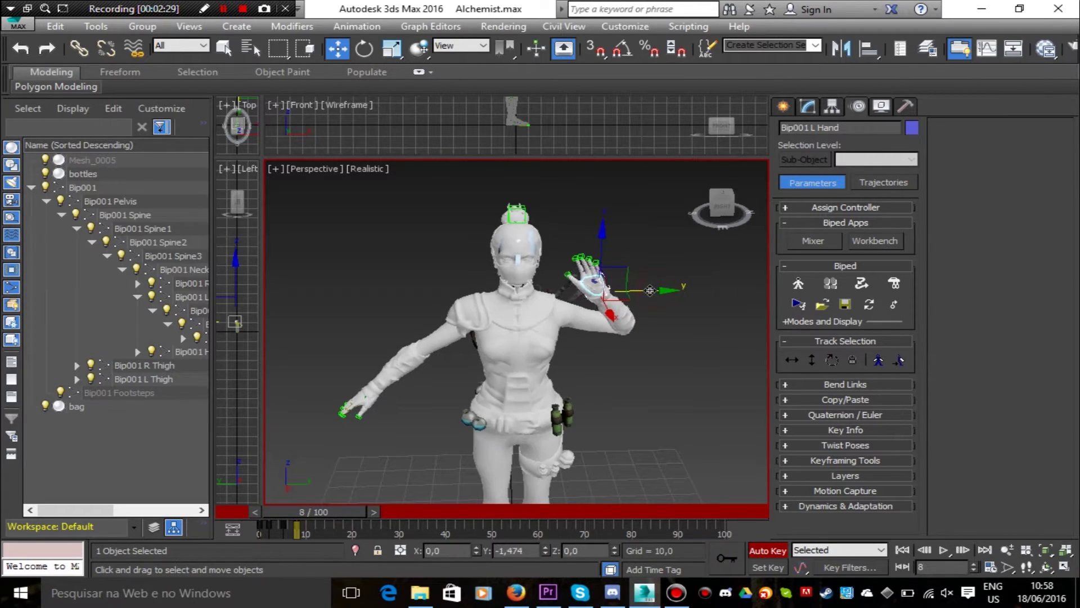
Delete the left hand's key at frame 8
{"action": "mouse_move", "coordinate": [342, 505]}
{"action": "left_mouse_down"}
{"action": "mouse_move", "coordinate": [353, 505]}
{"action": "mouse_move", "coordinate": [301, 506]}
{"action": "mouse_move", "coordinate": [338, 506]}
{"action": "left_mouse_up"}
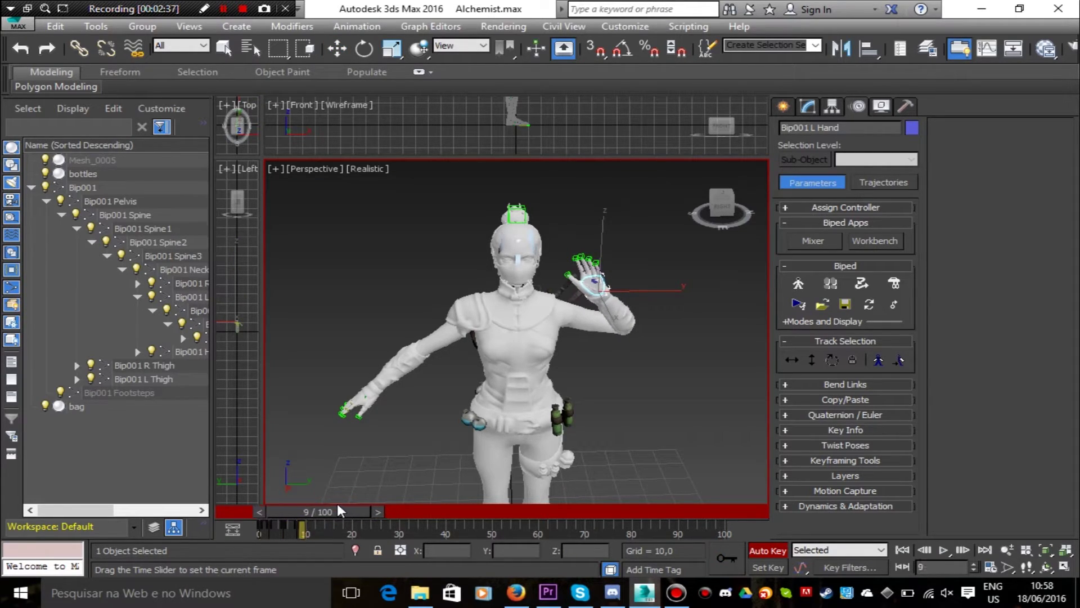
{"action": "key", "text": "w"}
{"action": "right_click", "coordinate": [297, 525]}
{"action": "left_click", "coordinate": [355, 443]}
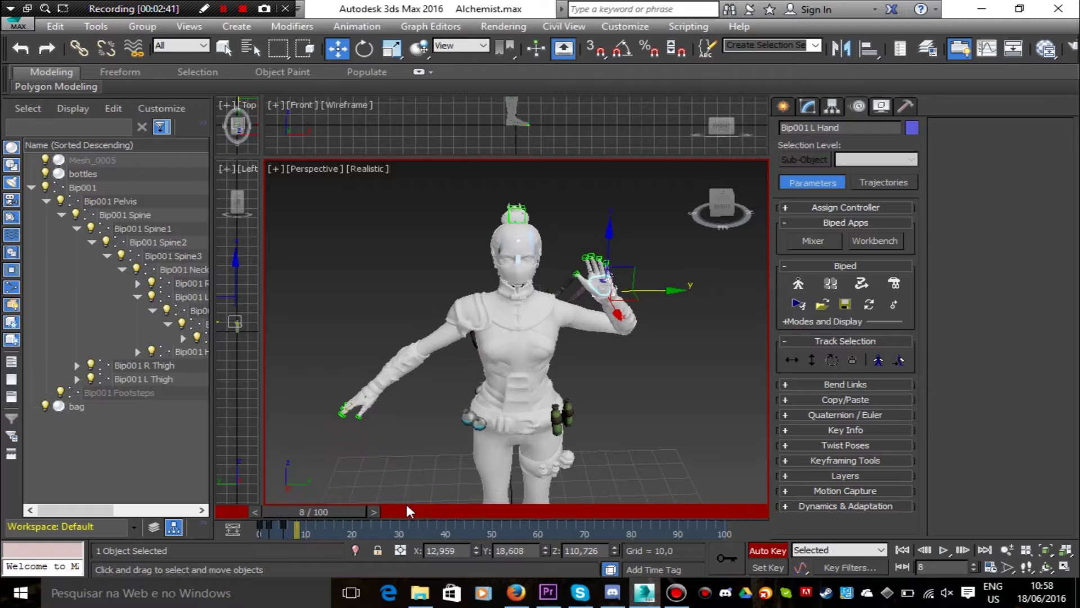
Key the wave by moving the left hand outward to Y 27,933 at frame 5 and back inward to Y 17,789 at frame 8
{"action": "left_click_drag", "start_coordinate": [293, 507], "coordinate": [281, 508]}
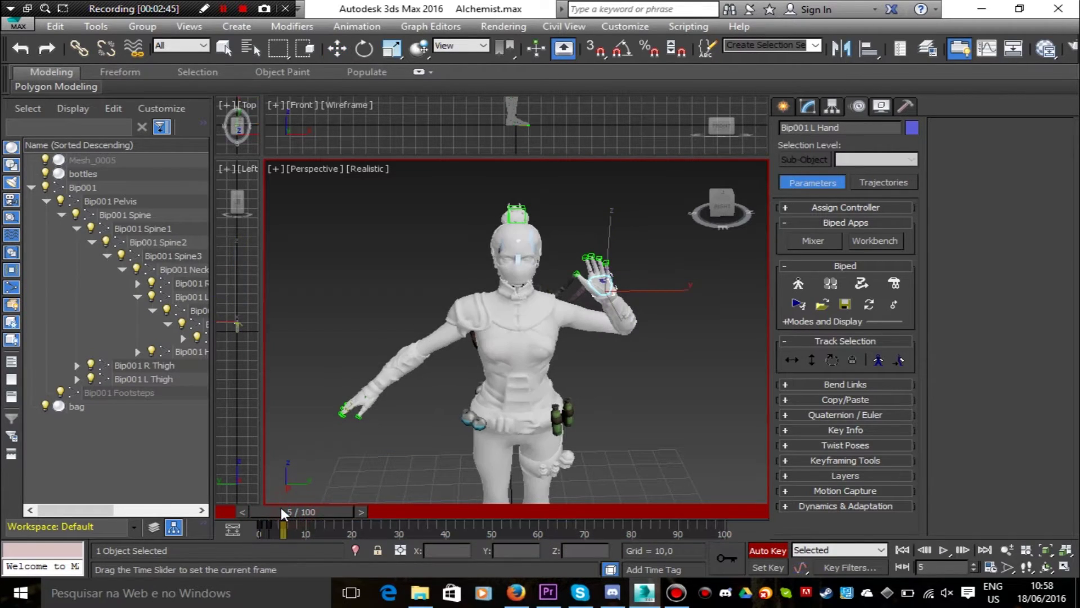
{"action": "left_click_drag", "start_coordinate": [665, 291], "coordinate": [707, 289]}
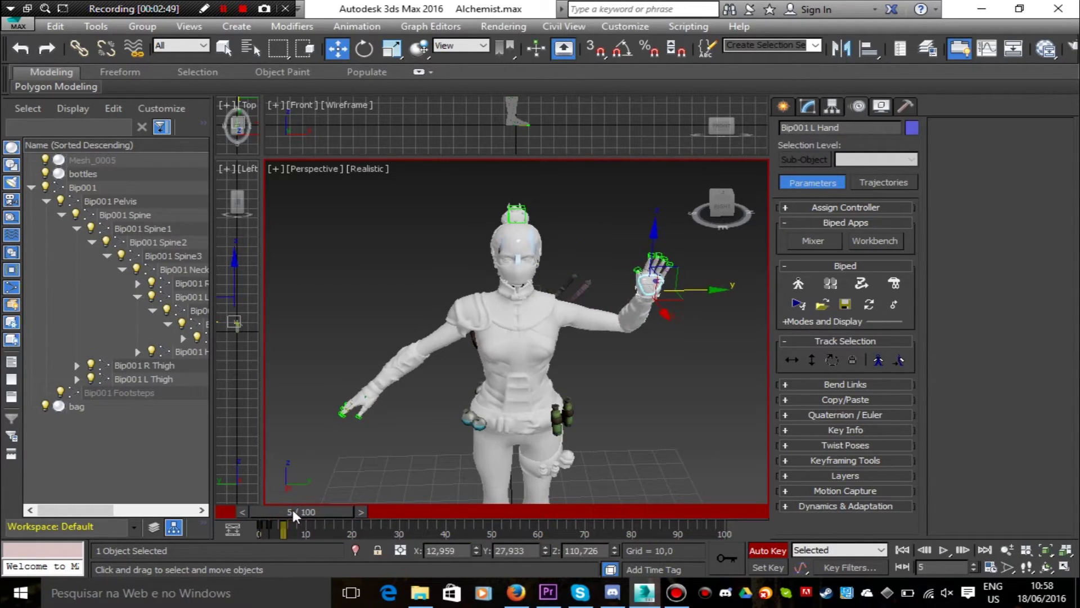
{"action": "left_click_drag", "start_coordinate": [292, 508], "coordinate": [306, 505]}
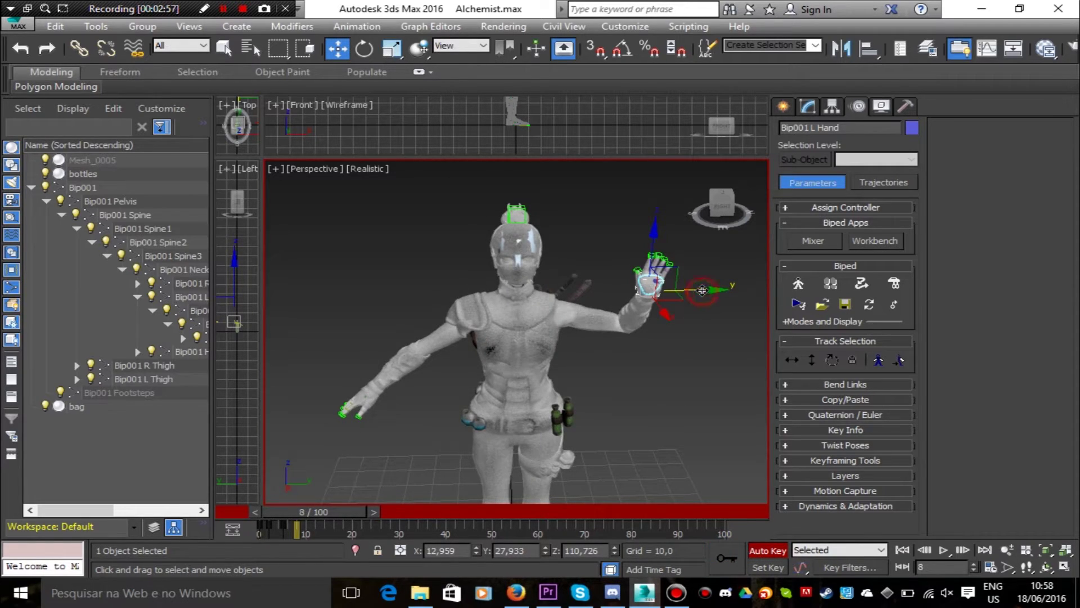
{"action": "left_click_drag", "start_coordinate": [701, 290], "coordinate": [656, 293]}
{"action": "left_click_drag", "start_coordinate": [305, 517], "coordinate": [322, 508]}
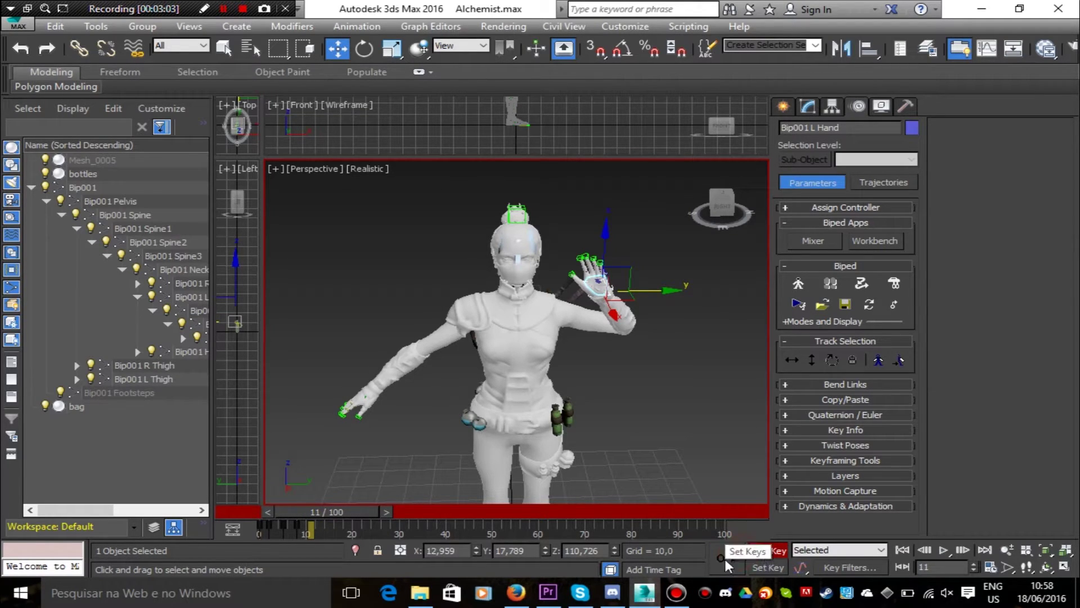
Set the animation's end time to frame 15 and play the wave from the start
{"action": "left_click", "coordinate": [990, 567]}
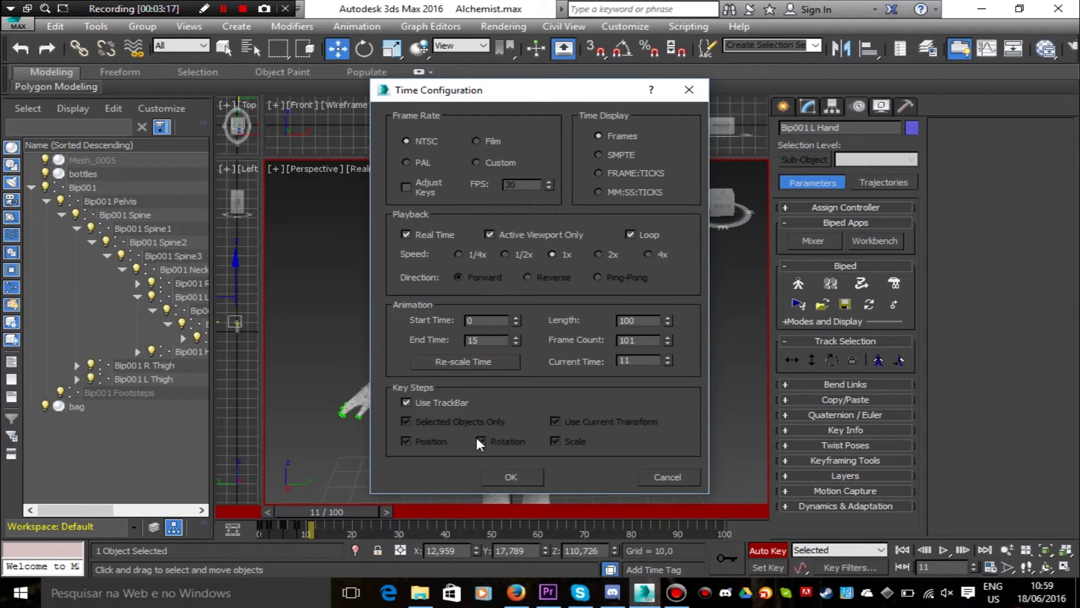
{"action": "left_click", "coordinate": [495, 477]}
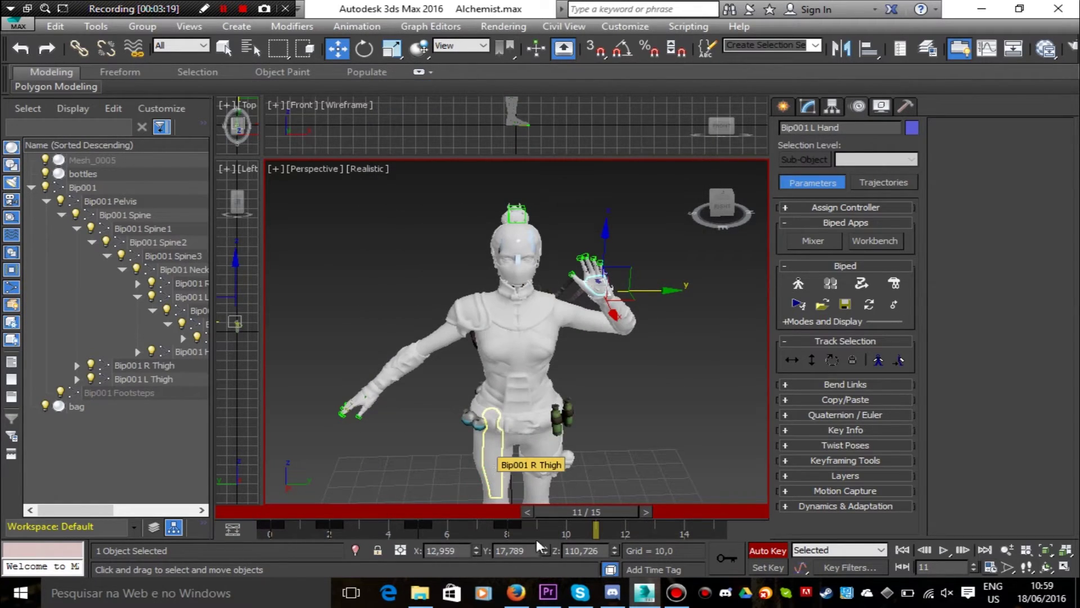
{"action": "left_click_drag", "start_coordinate": [565, 511], "coordinate": [234, 512]}
{"action": "left_click", "coordinate": [944, 551]}
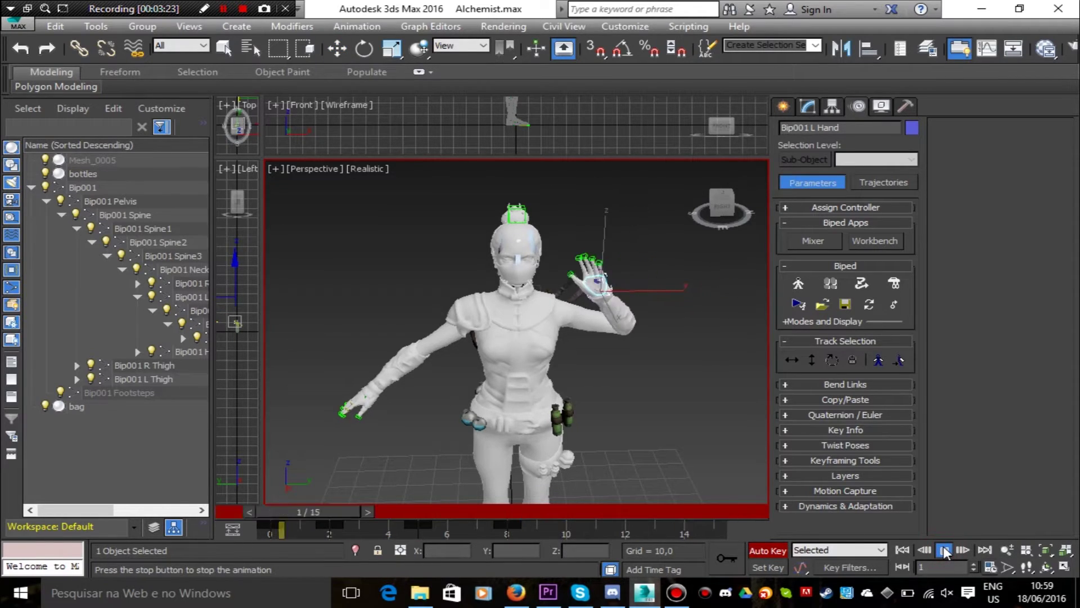
{"action": "left_click", "coordinate": [944, 550]}
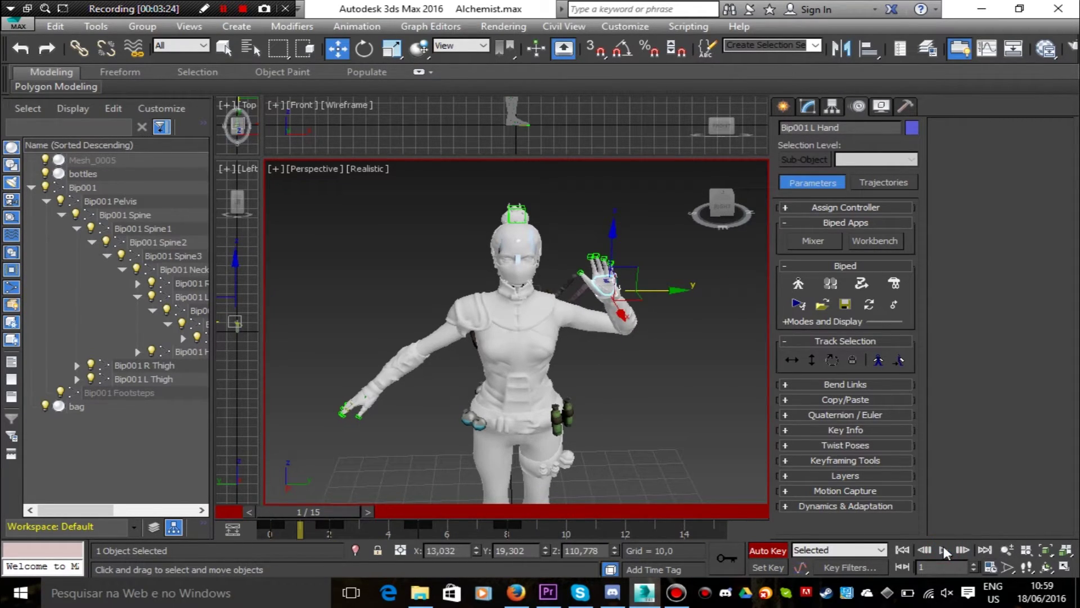
Re-scale the animation time to end at frame 30 and play back the slower wave
{"action": "left_click", "coordinate": [990, 567]}
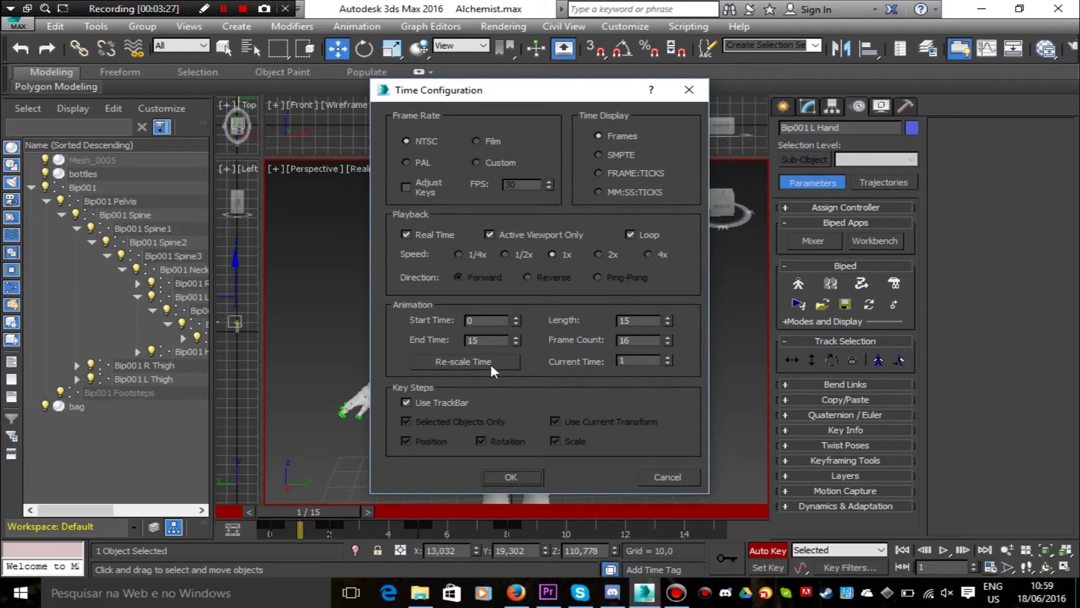
{"action": "left_click", "coordinate": [491, 362]}
{"action": "left_click_drag", "start_coordinate": [547, 323], "coordinate": [520, 319]}
{"action": "left_click", "coordinate": [539, 343]}
{"action": "left_click", "coordinate": [495, 388]}
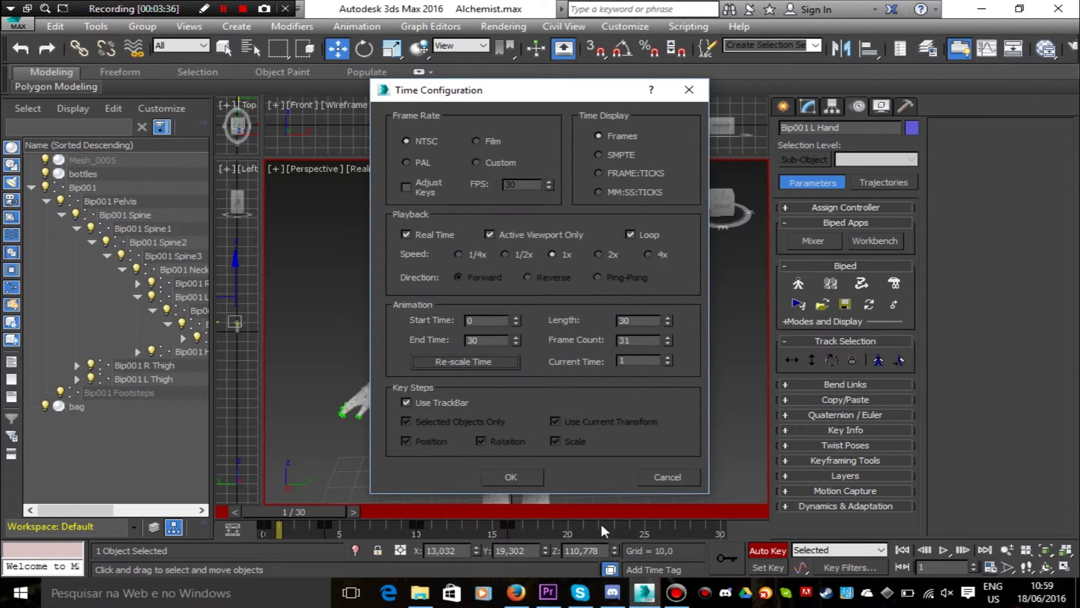
{"action": "left_click", "coordinate": [513, 477]}
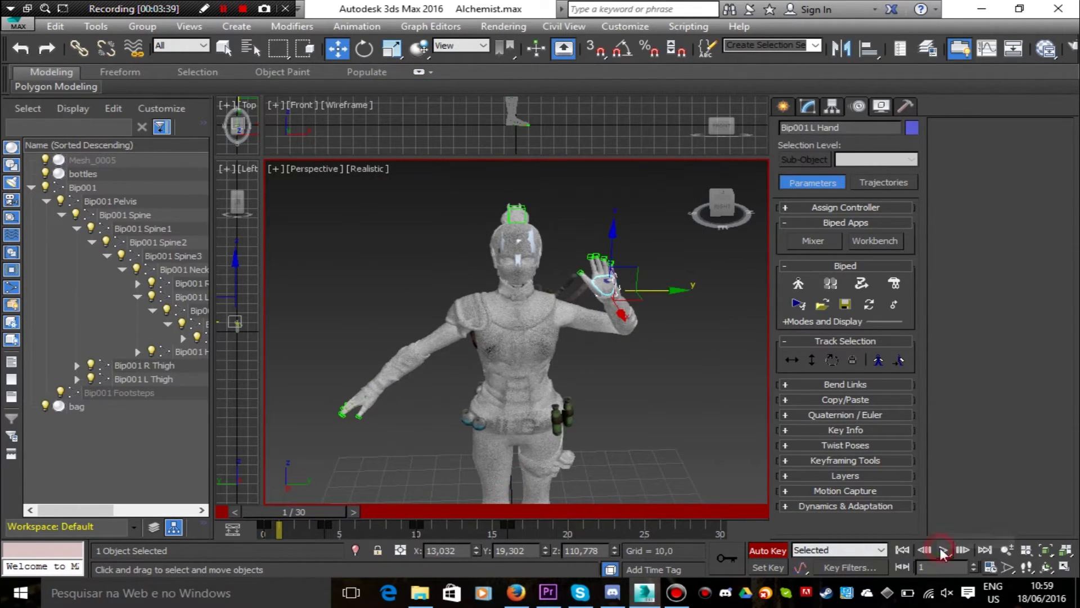
{"action": "left_click", "coordinate": [942, 550]}
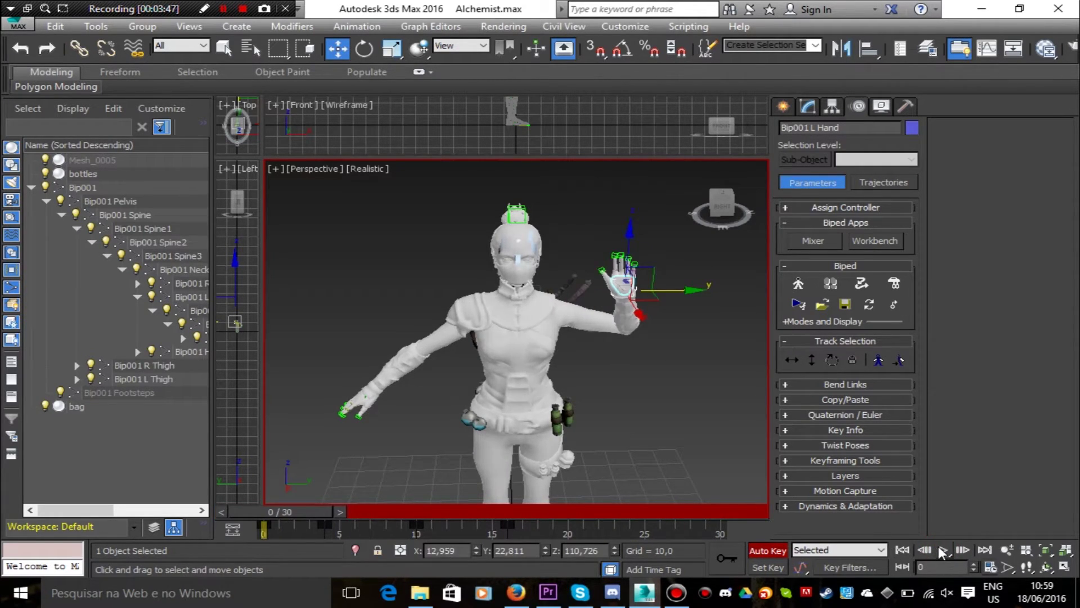
{"action": "left_click", "coordinate": [943, 550]}
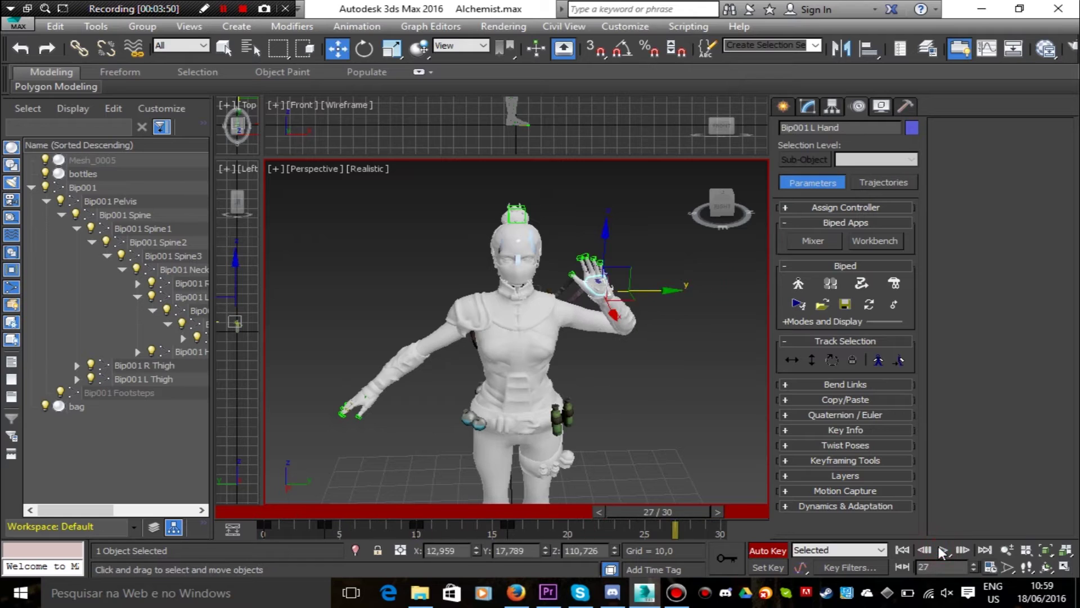
At frame 18, move Bip001 R Hand inward close to the body
{"action": "left_click_drag", "start_coordinate": [622, 509], "coordinate": [481, 502]}
{"action": "key", "text": "w"}
{"action": "left_click", "coordinate": [367, 392]}
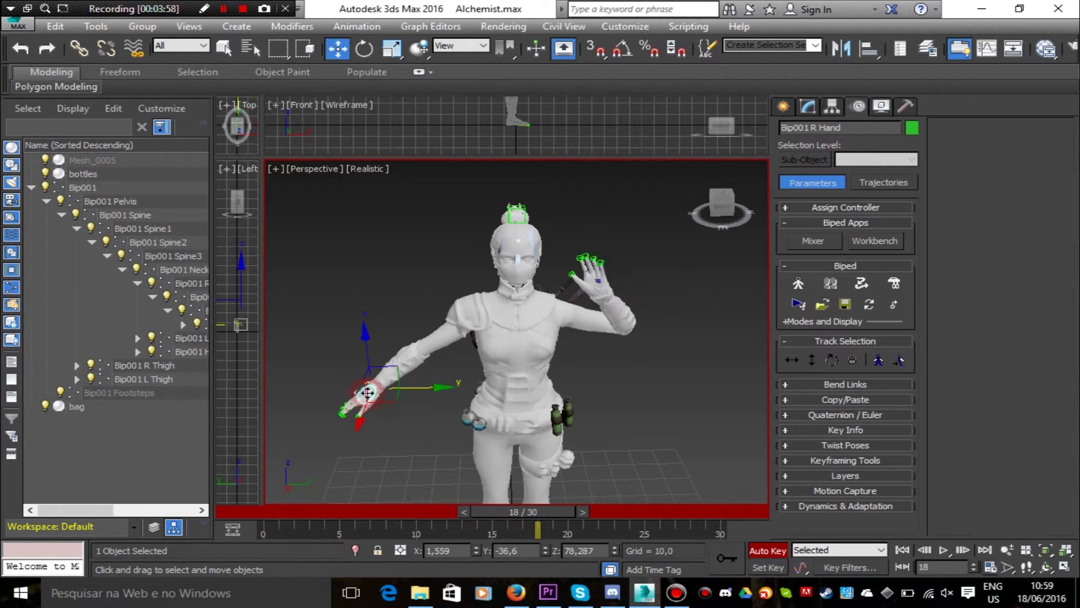
{"action": "left_click_drag", "start_coordinate": [368, 392], "coordinate": [452, 384]}
Rotate the right upper arm to push the elbow outward and move the right hand onto the hip
{"action": "left_click", "coordinate": [455, 327]}
{"action": "left_click", "coordinate": [364, 49]}
{"action": "left_click", "coordinate": [463, 333]}
{"action": "left_click_drag", "start_coordinate": [418, 343], "coordinate": [436, 326]}
{"action": "left_click", "coordinate": [447, 390]}
{"action": "left_click", "coordinate": [344, 49]}
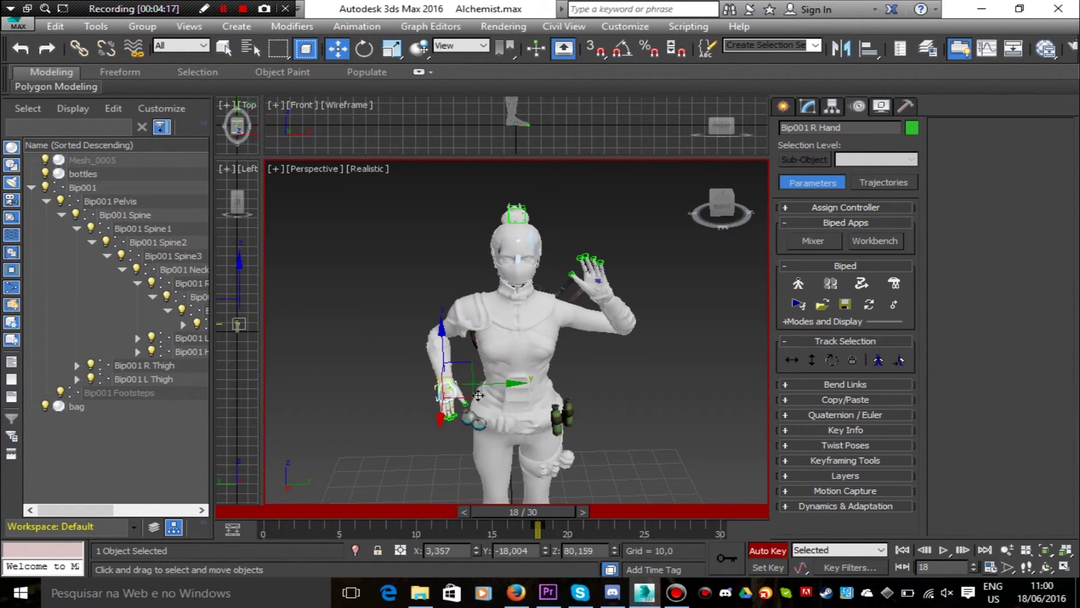
{"action": "left_click_drag", "start_coordinate": [508, 384], "coordinate": [533, 383]}
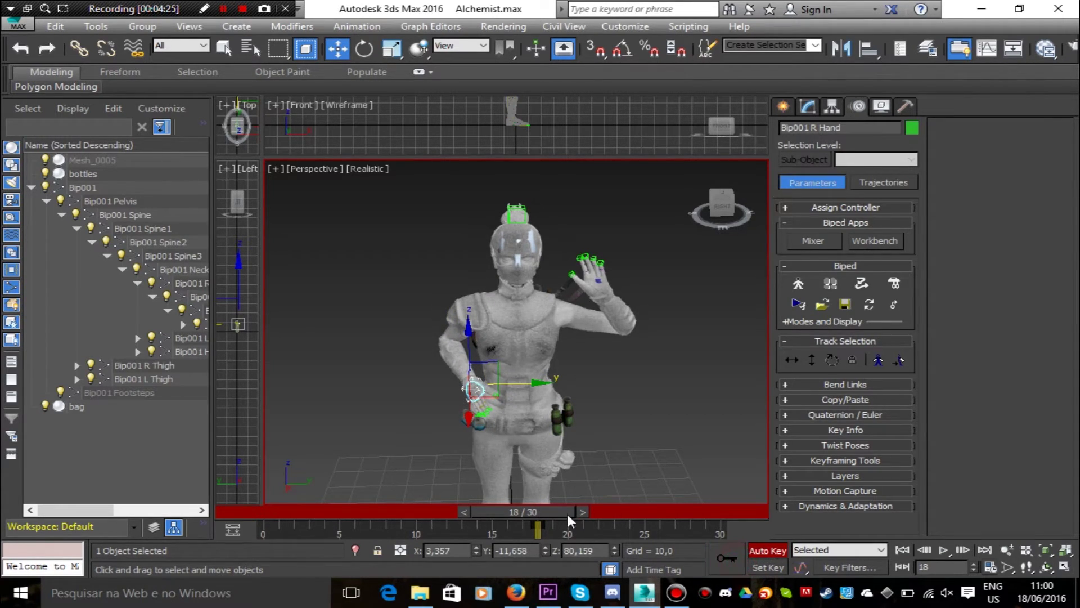
At frame 0, key the right hand lowered beside the thigh and play back the animation
{"action": "left_click_drag", "start_coordinate": [559, 514], "coordinate": [270, 510]}
{"action": "key", "text": "w"}
{"action": "left_click_drag", "start_coordinate": [524, 387], "coordinate": [470, 415]}
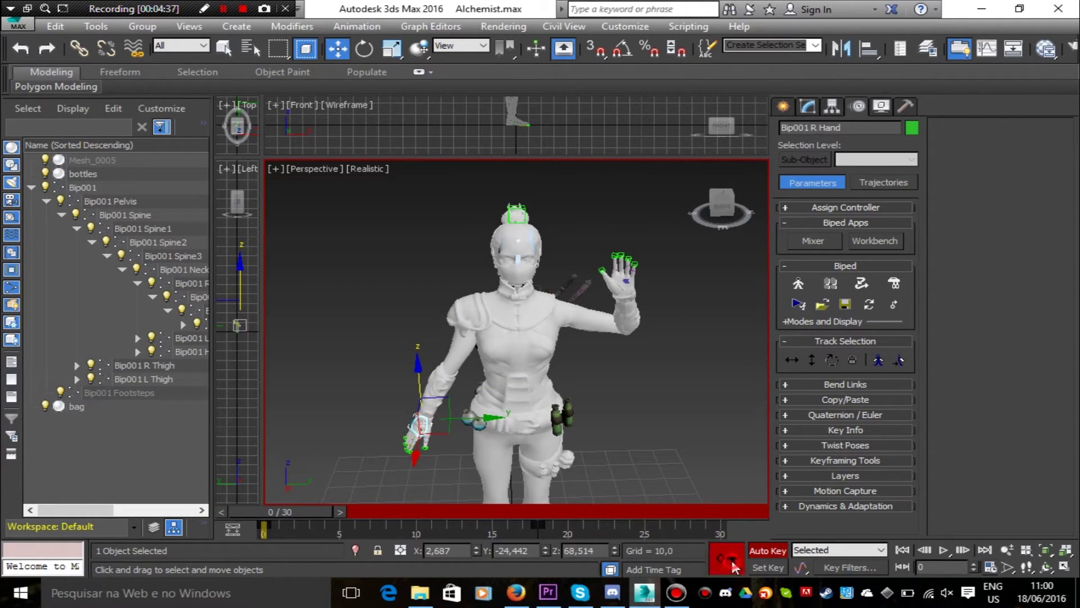
{"action": "mouse_move", "coordinate": [286, 510]}
{"action": "left_mouse_down"}
{"action": "mouse_move", "coordinate": [561, 508]}
{"action": "mouse_move", "coordinate": [379, 536]}
{"action": "mouse_move", "coordinate": [270, 512]}
{"action": "left_mouse_up"}
{"action": "left_click", "coordinate": [945, 551]}
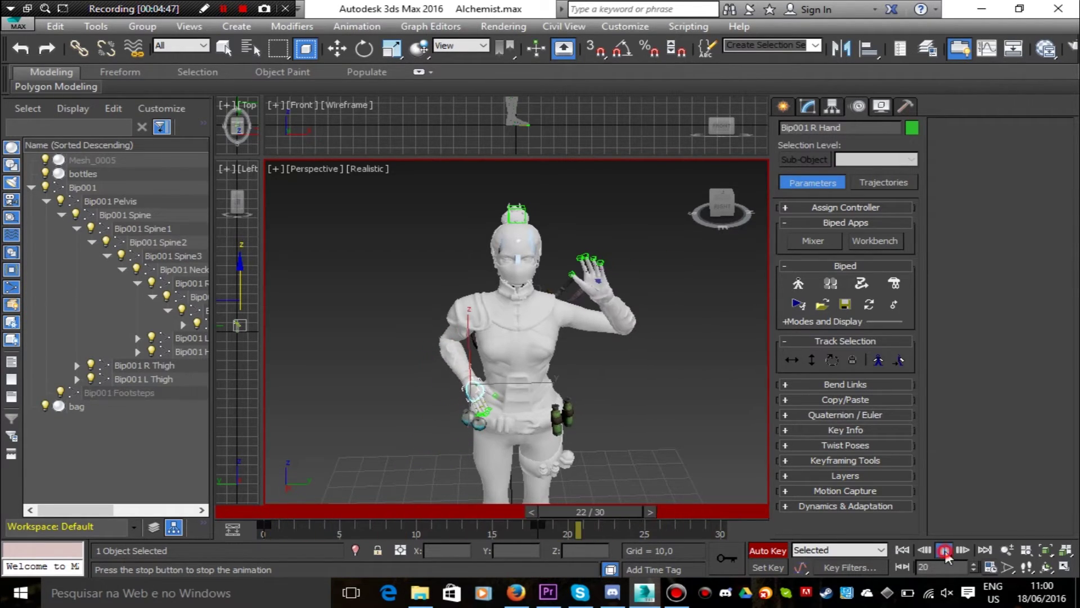
{"action": "left_click", "coordinate": [945, 550]}
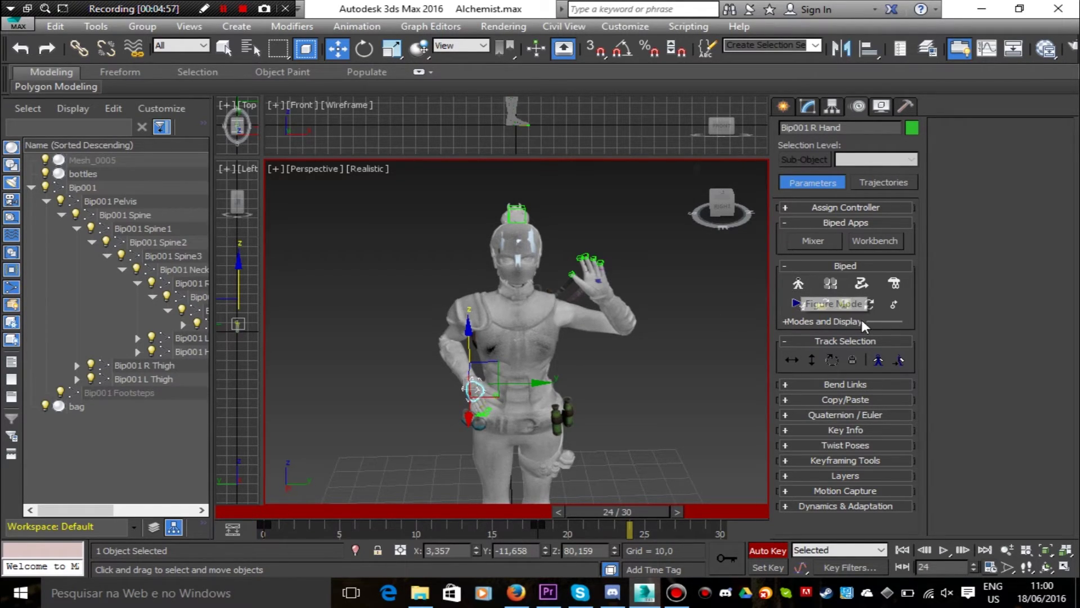
Reset the scene without saving the changes and reopen Alchemist.max from the recent documents
{"action": "left_click", "coordinate": [18, 25]}
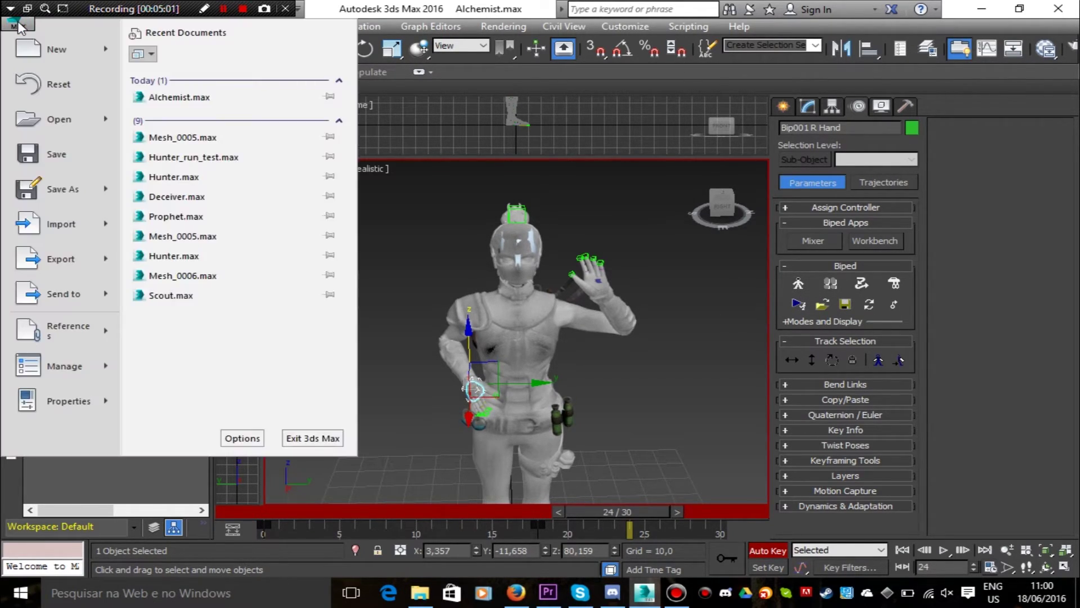
{"action": "left_click", "coordinate": [59, 118]}
{"action": "left_click", "coordinate": [529, 321]}
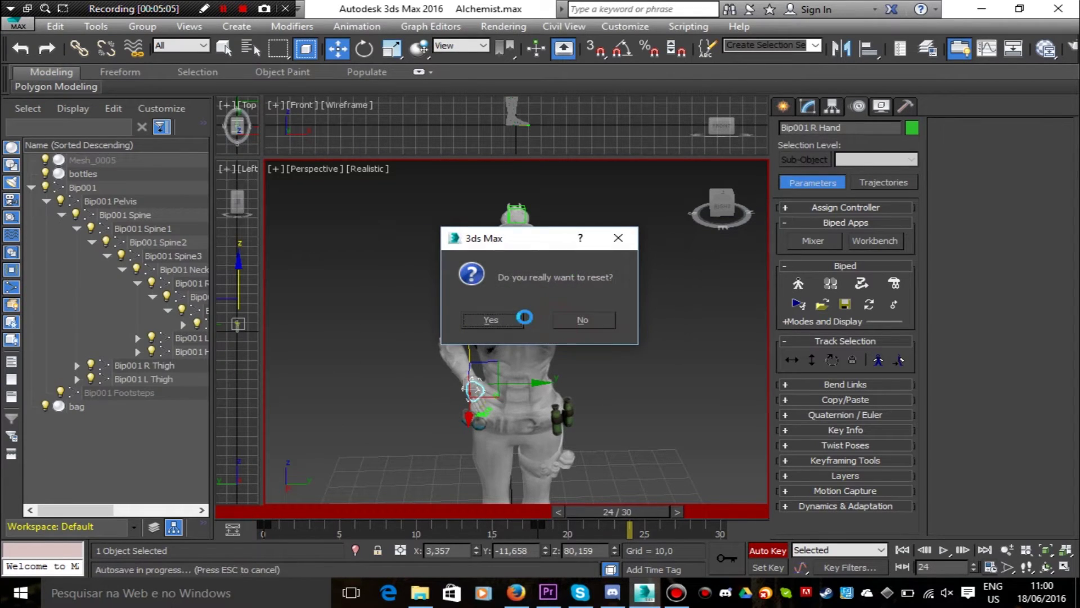
{"action": "left_click", "coordinate": [509, 316]}
{"action": "left_click", "coordinate": [19, 27]}
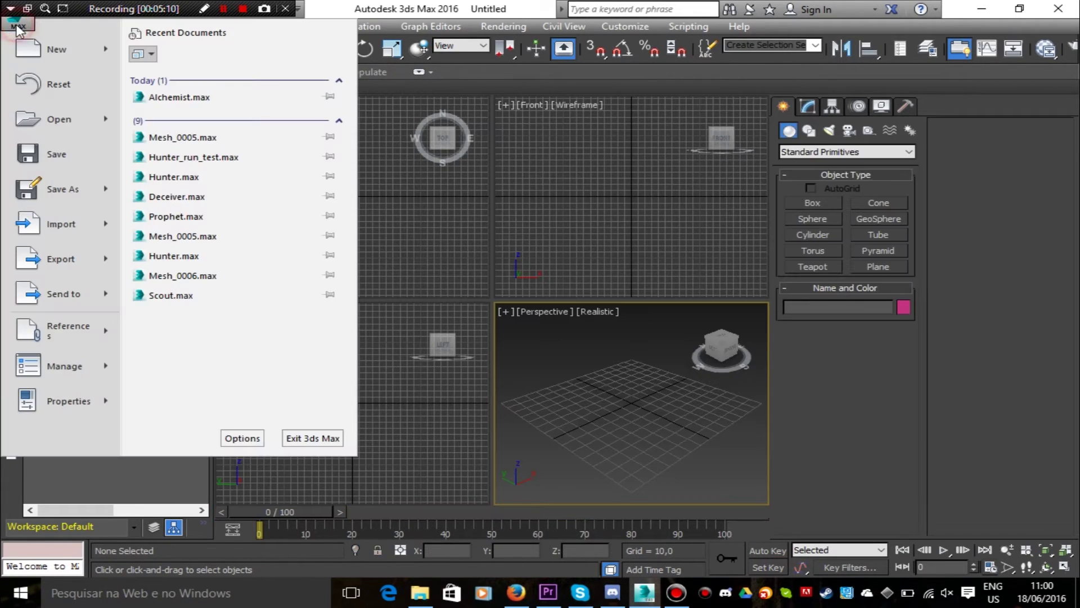
{"action": "left_click", "coordinate": [179, 97]}
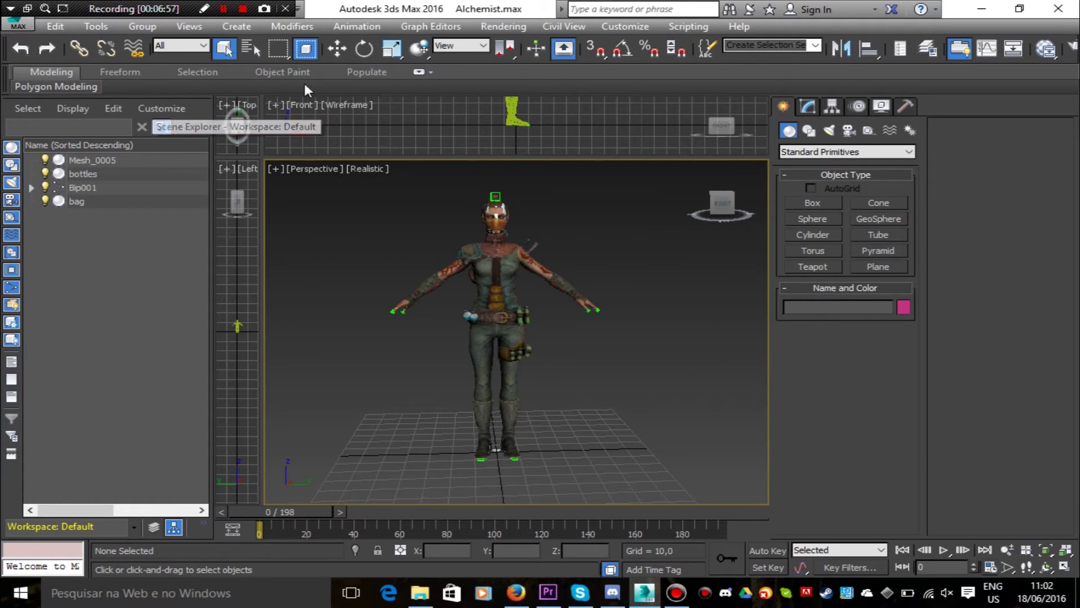
Select Bip001 with all its child bones, hide the whole skeleton and clear the selection
{"action": "left_click", "coordinate": [83, 187]}
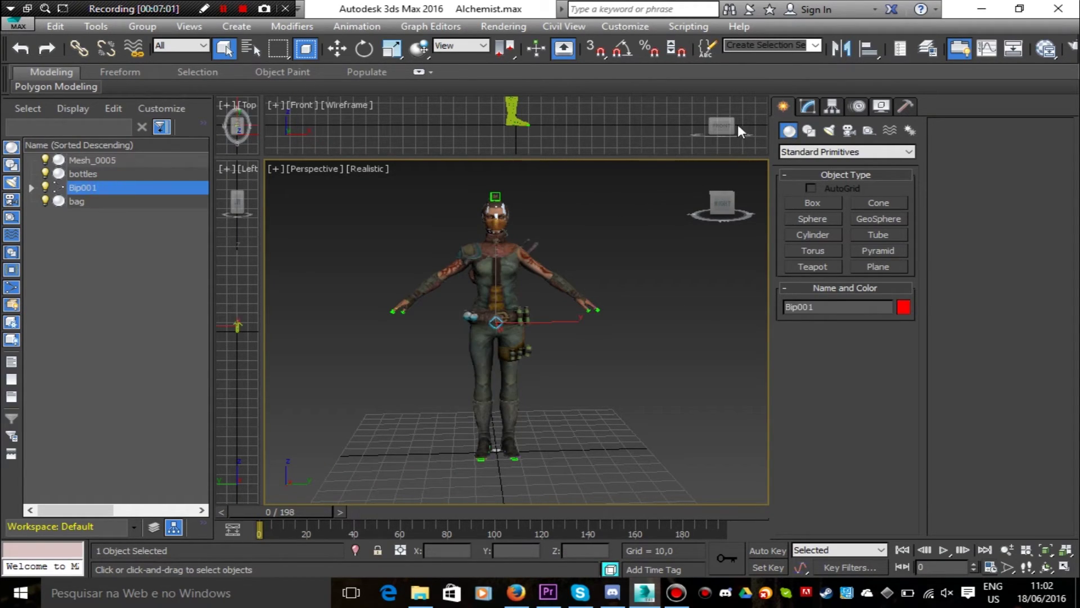
{"action": "right_click", "coordinate": [92, 189]}
{"action": "left_click", "coordinate": [188, 194]}
{"action": "left_click", "coordinate": [46, 187]}
{"action": "left_click", "coordinate": [332, 220]}
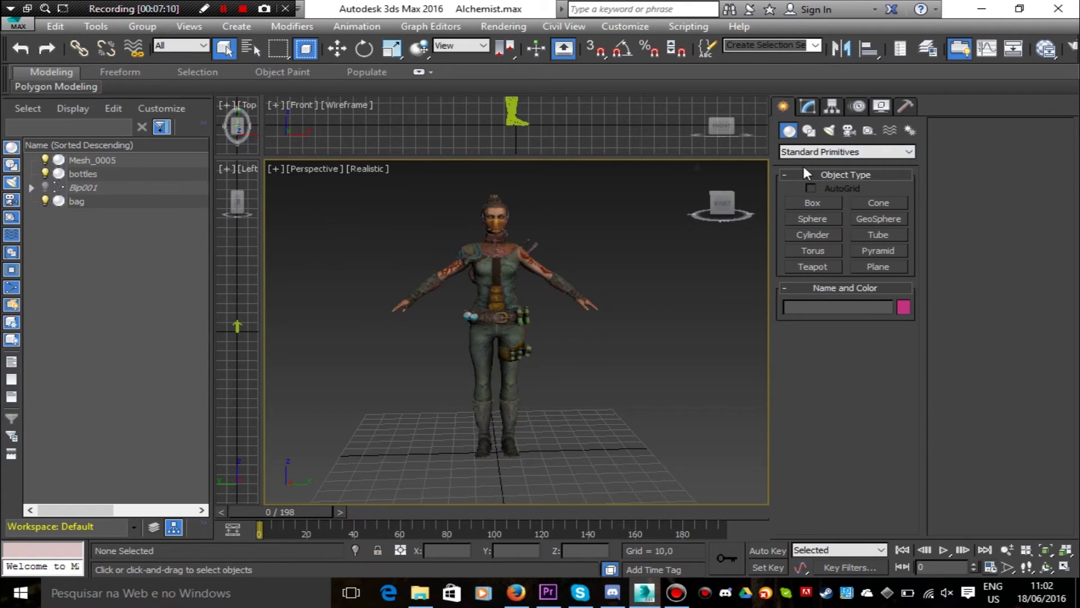
Load the JOE_RUN.bip motion file onto the Bip001 biped
{"action": "left_click", "coordinate": [810, 106]}
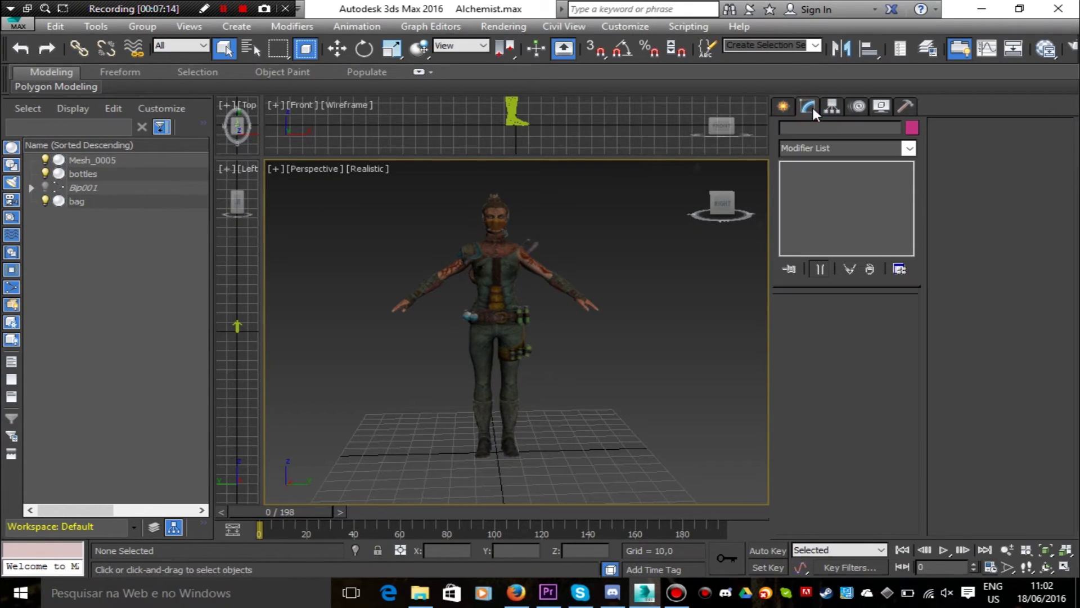
{"action": "left_click", "coordinate": [857, 106]}
{"action": "left_click", "coordinate": [157, 188]}
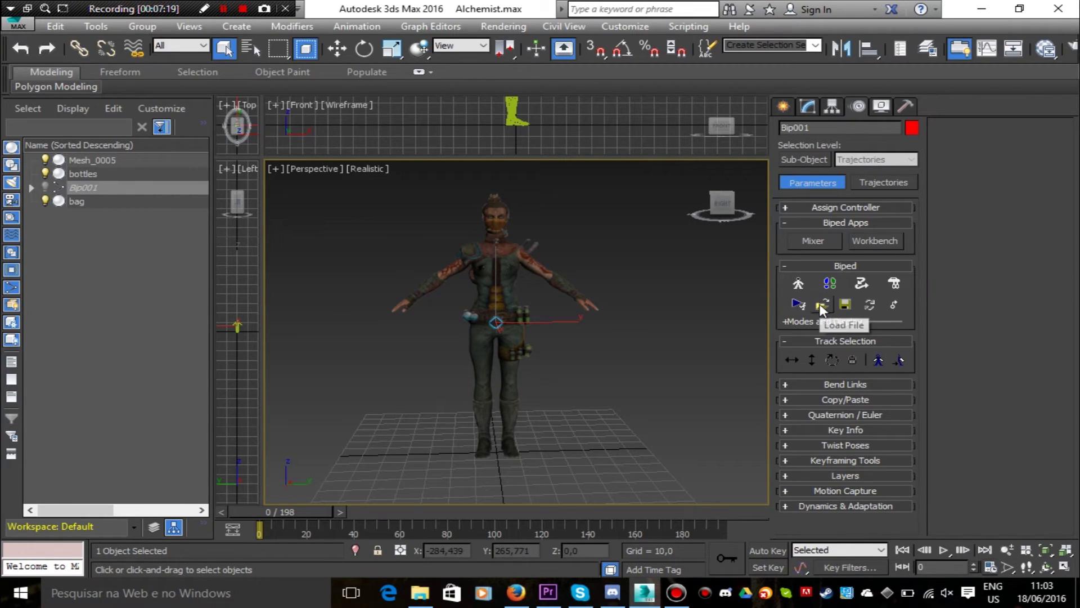
{"action": "left_click", "coordinate": [822, 304]}
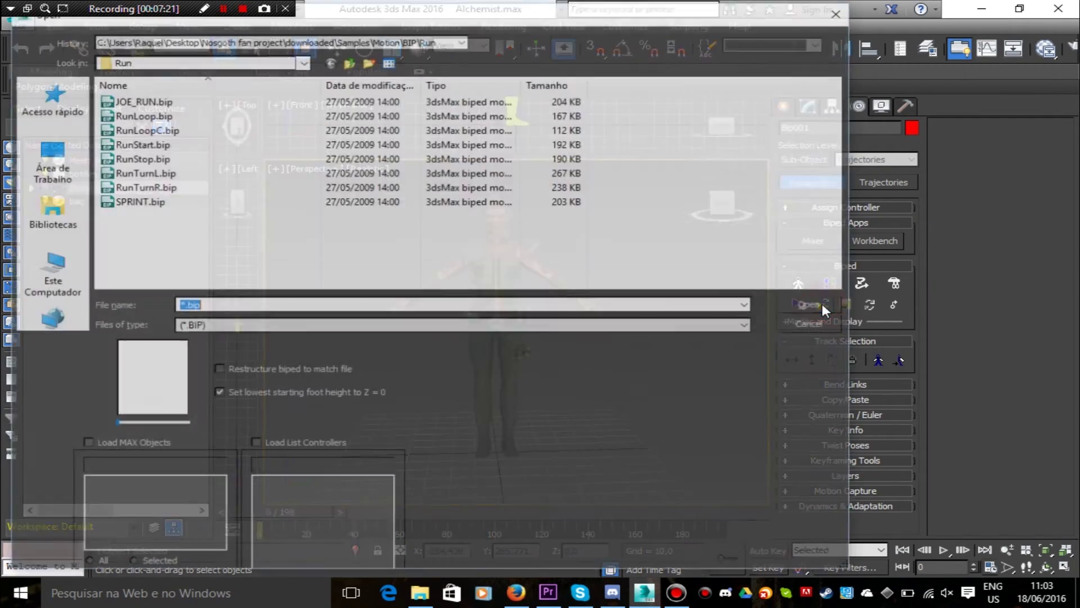
{"action": "double_click", "coordinate": [157, 101]}
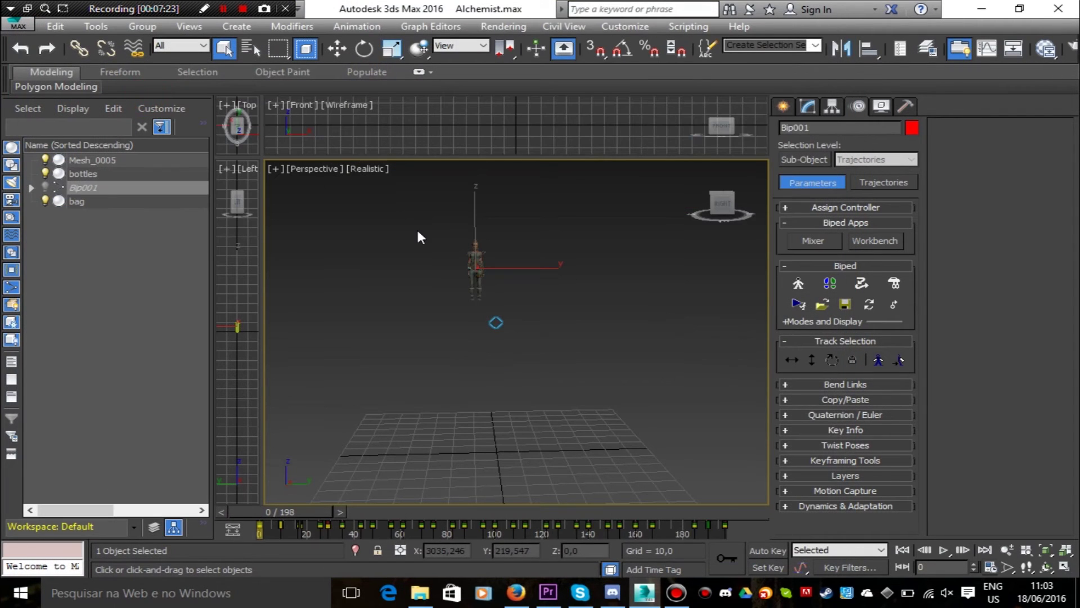
Select the Bip001 hierarchy with its children, unhide it and clear the selection
{"action": "left_click", "coordinate": [156, 273]}
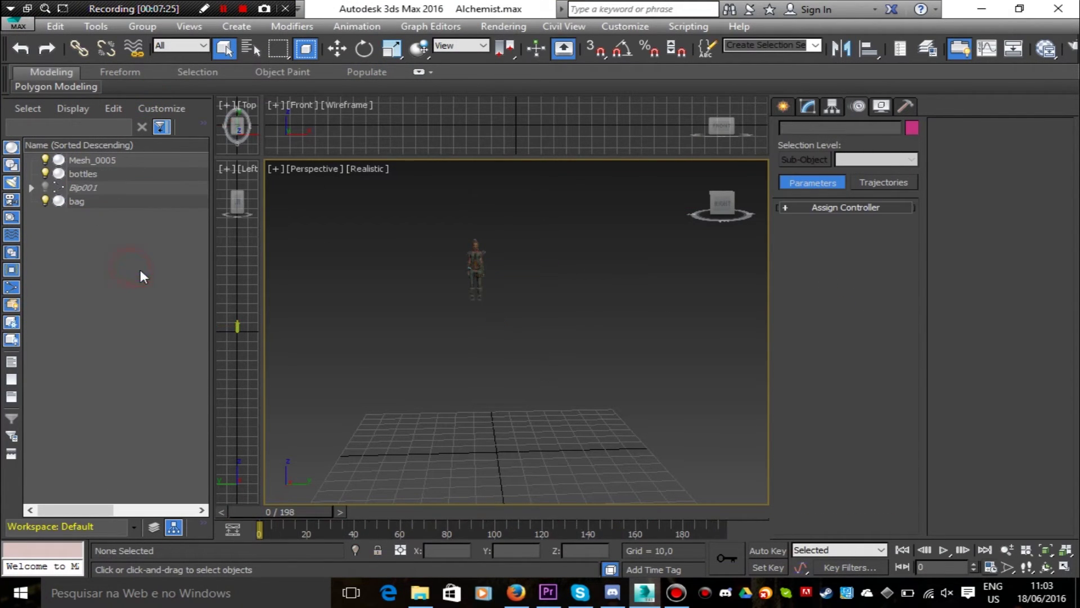
{"action": "mouse_move", "coordinate": [727, 207]}
{"action": "left_mouse_down"}
{"action": "mouse_move", "coordinate": [710, 216]}
{"action": "mouse_move", "coordinate": [724, 210]}
{"action": "left_mouse_up"}
{"action": "left_click", "coordinate": [126, 188]}
{"action": "right_click", "coordinate": [171, 184]}
{"action": "left_click", "coordinate": [194, 201]}
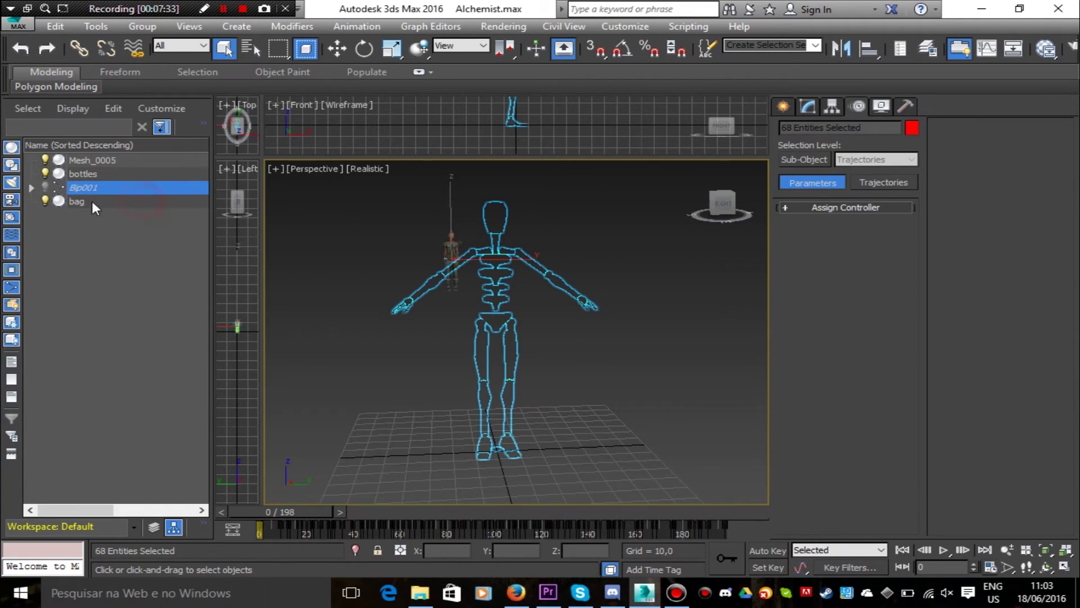
{"action": "left_click", "coordinate": [43, 188]}
{"action": "left_click", "coordinate": [590, 401]}
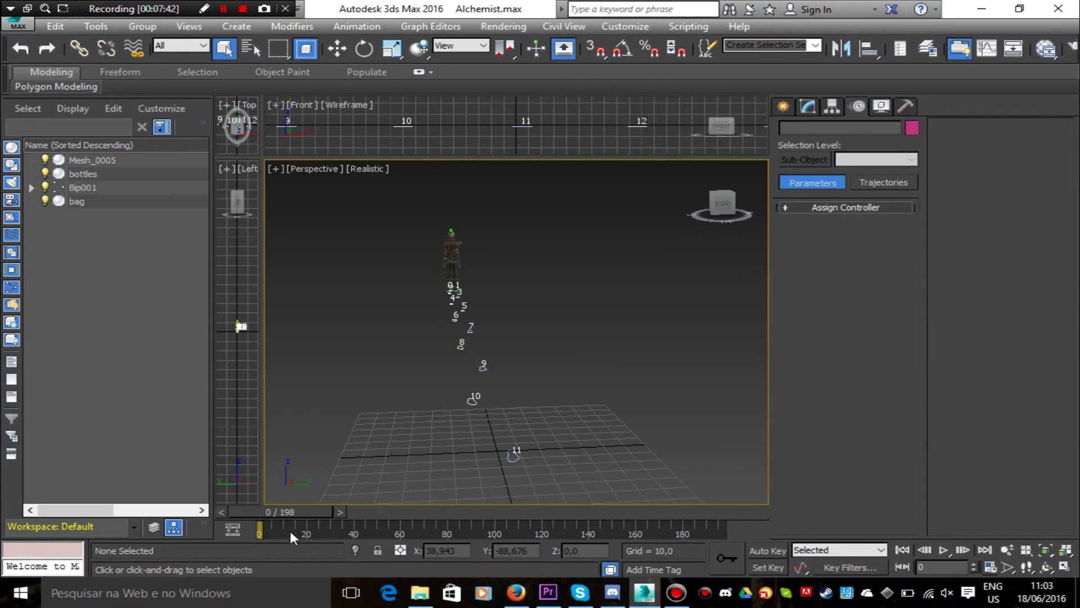
Frame the footstep path in the Perspective view and play back the loaded run motion
{"action": "left_click_drag", "start_coordinate": [305, 510], "coordinate": [260, 520]}
{"action": "middle_click_drag", "start_coordinate": [467, 498], "coordinate": [598, 388]}
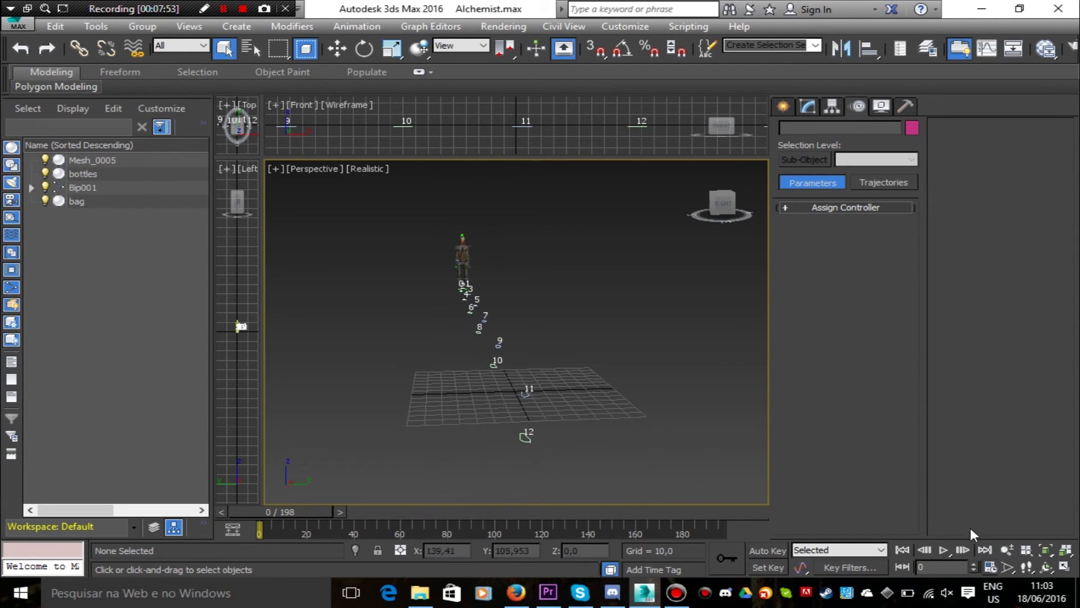
{"action": "left_click", "coordinate": [947, 551]}
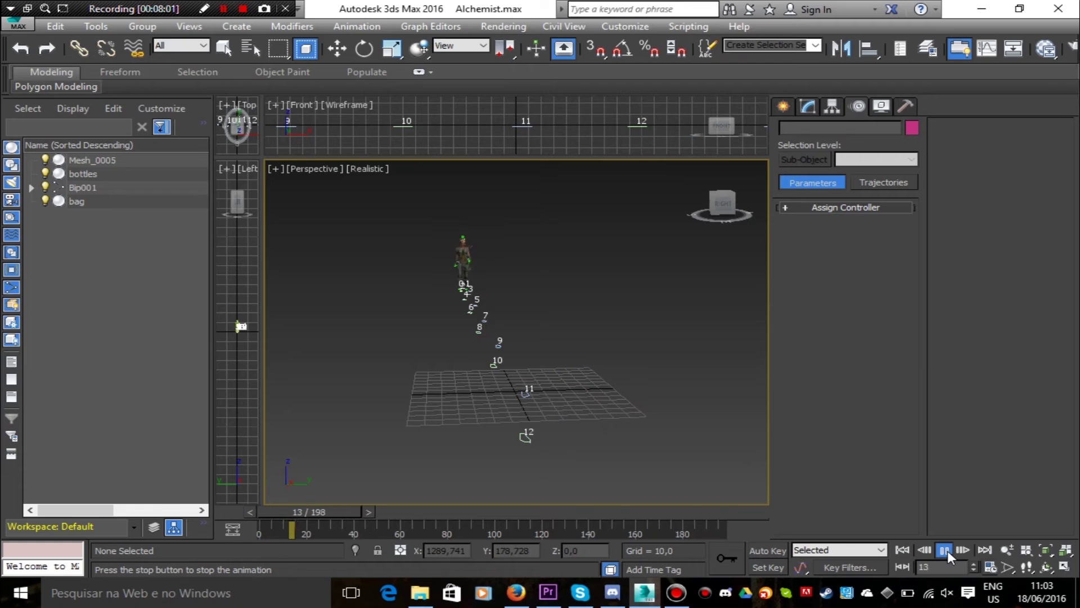
{"action": "left_click", "coordinate": [945, 550]}
{"action": "left_click", "coordinate": [946, 551]}
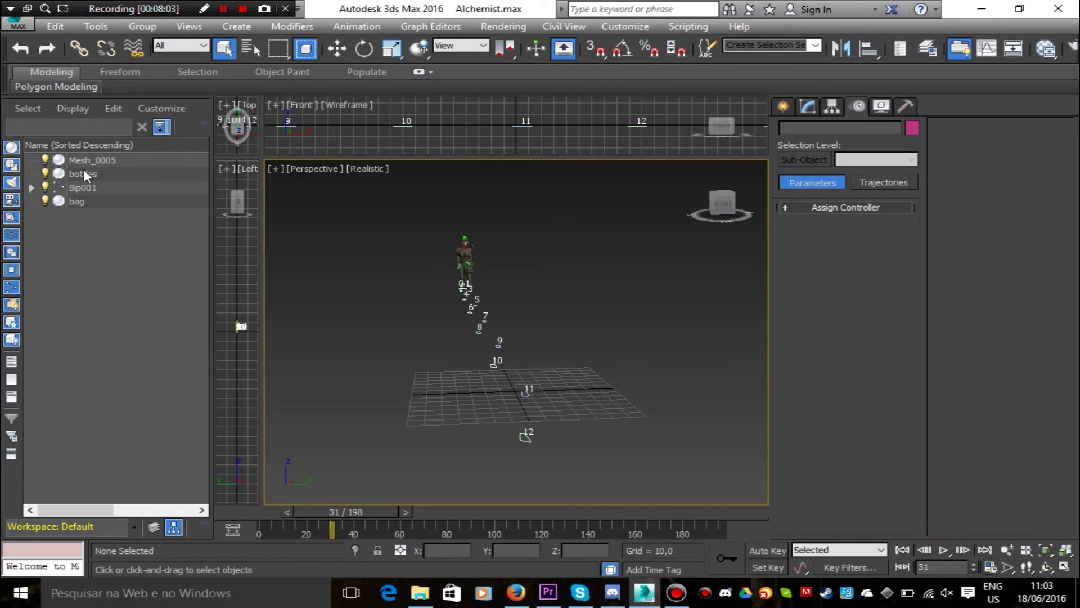
Hide the Bip001 skeleton and its footsteps together with all child objects
{"action": "left_click", "coordinate": [83, 187]}
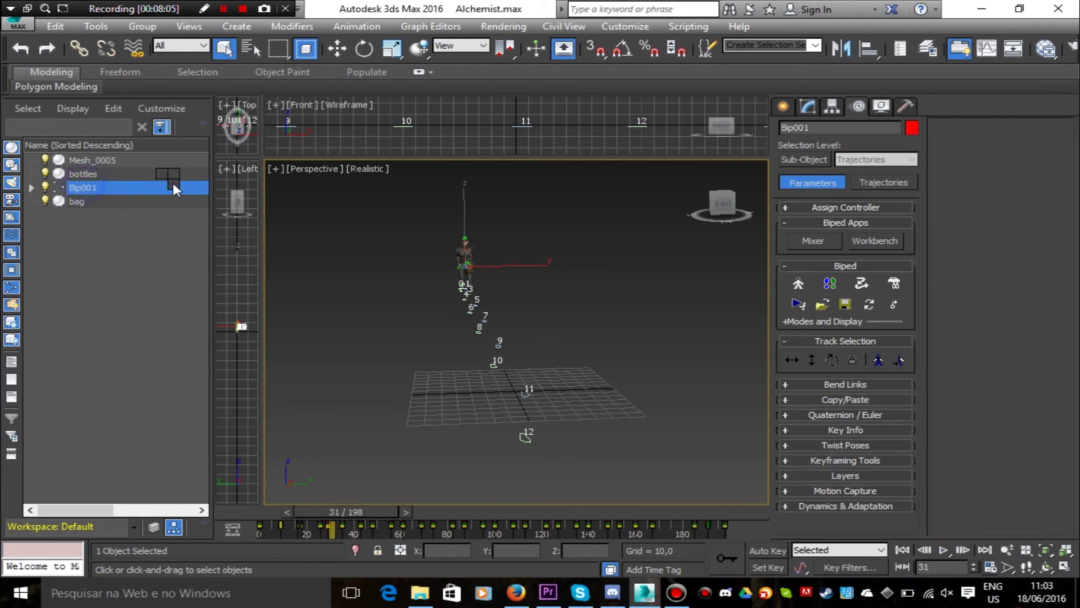
{"action": "right_click", "coordinate": [172, 183]}
{"action": "left_click", "coordinate": [195, 196]}
{"action": "left_click", "coordinate": [45, 187]}
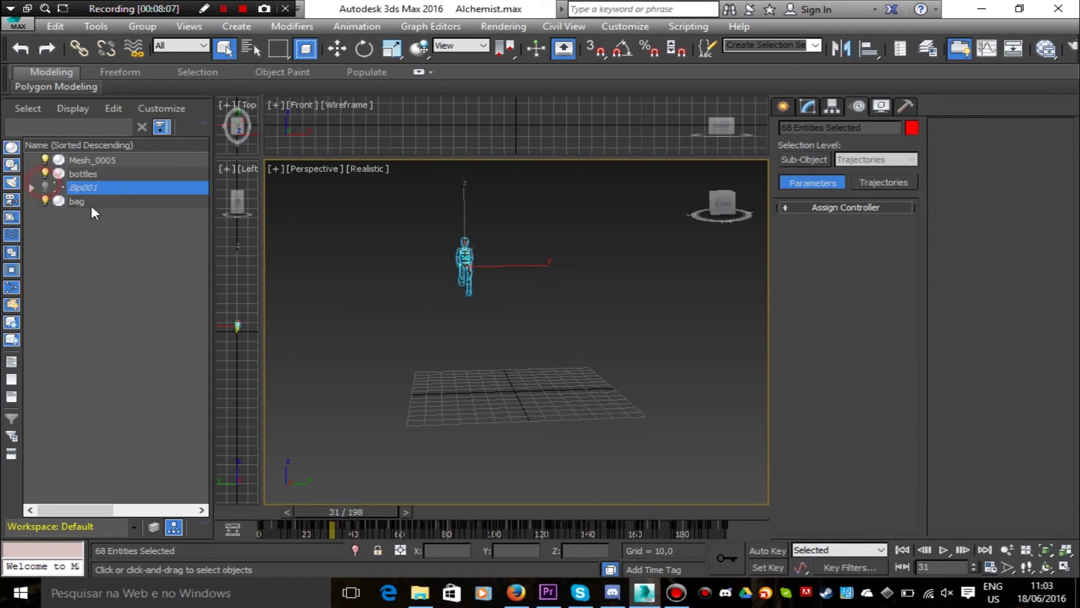
{"action": "left_click", "coordinate": [351, 319]}
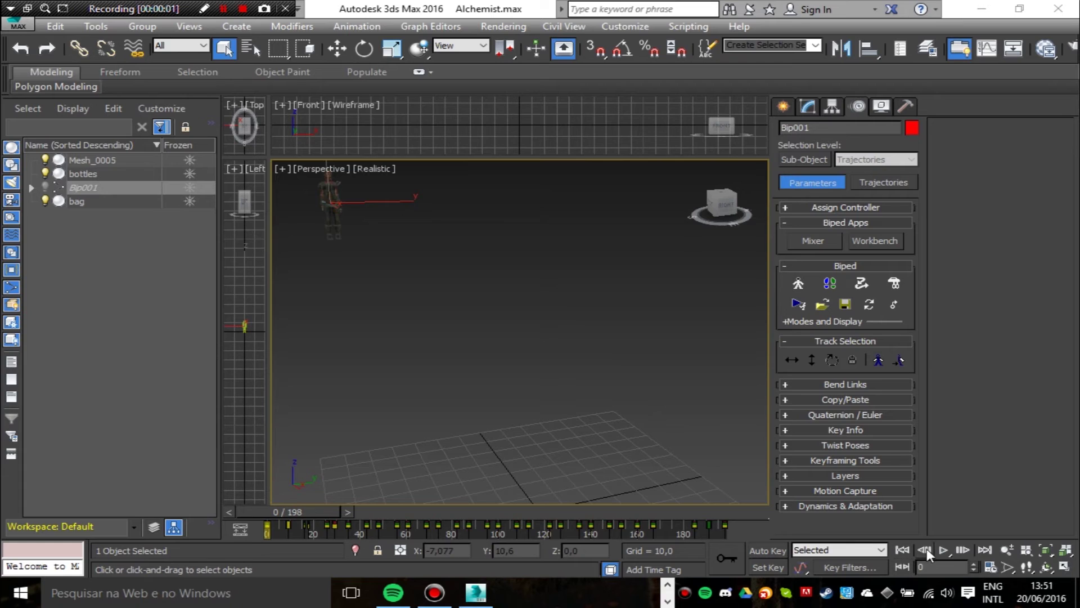
Play back the run with the skeleton hidden, stop it and frame the character in the Perspective view
{"action": "left_click", "coordinate": [944, 550]}
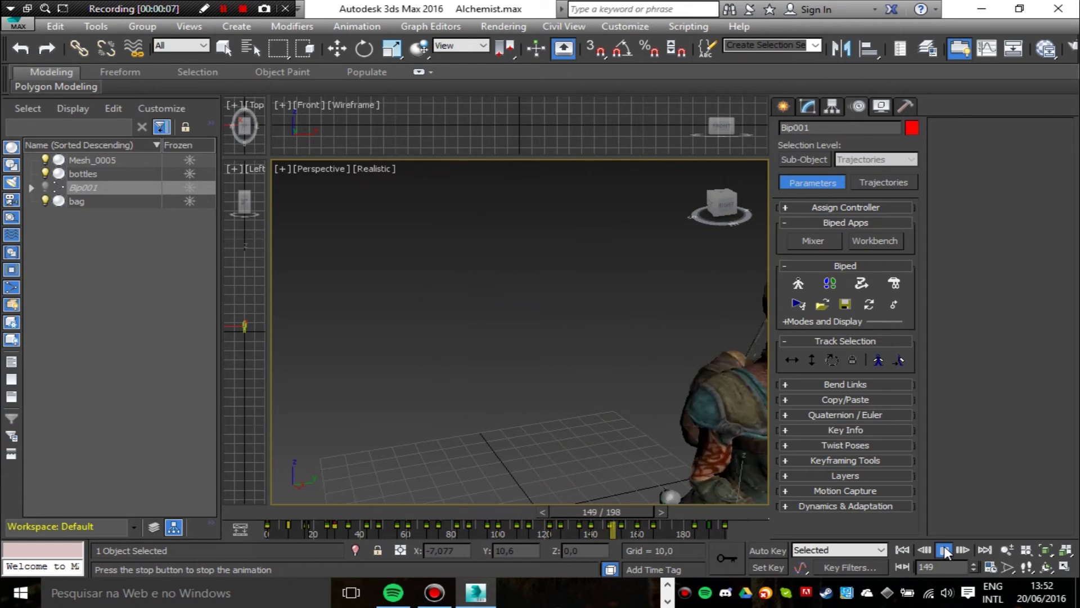
{"action": "left_click", "coordinate": [945, 550]}
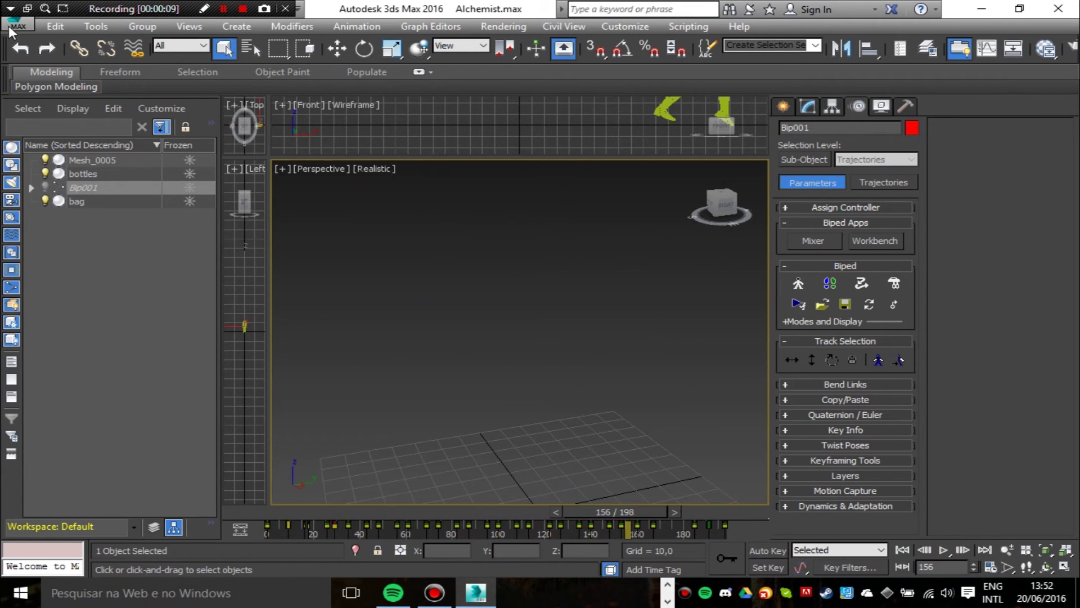
{"action": "scroll", "coordinate": [572, 396], "scroll_direction": "down", "scroll_amount": 1}
{"action": "middle_click_drag", "start_coordinate": [572, 396], "coordinate": [472, 298]}
{"action": "scroll", "coordinate": [471, 298], "scroll_direction": "down", "scroll_amount": 4}
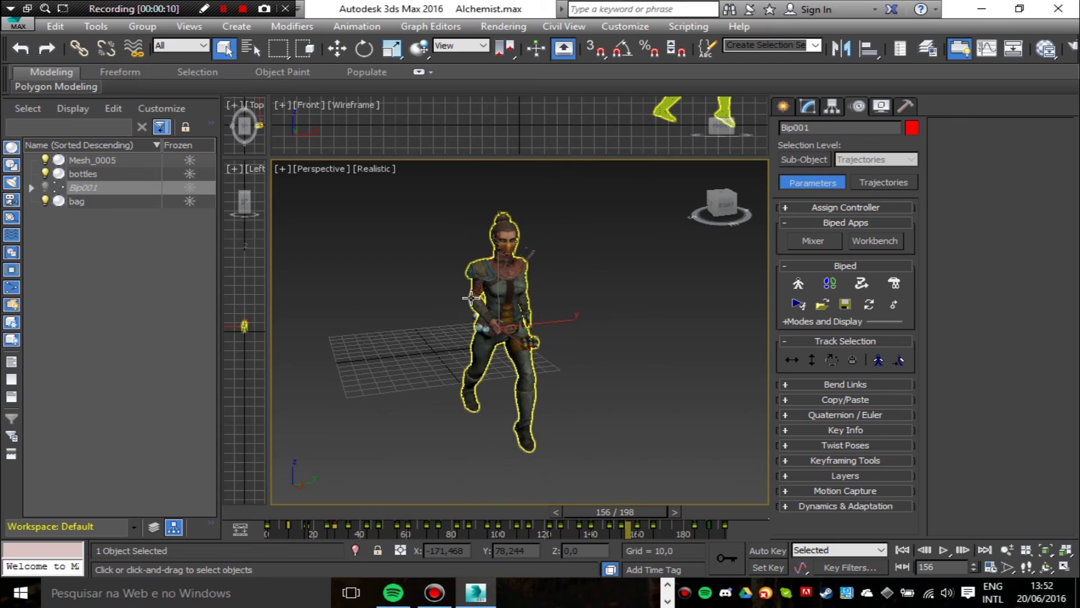
Set up an export of the whole scene as an Autodesk FBX file, choosing the desktop as the save location
{"action": "left_click", "coordinate": [24, 25]}
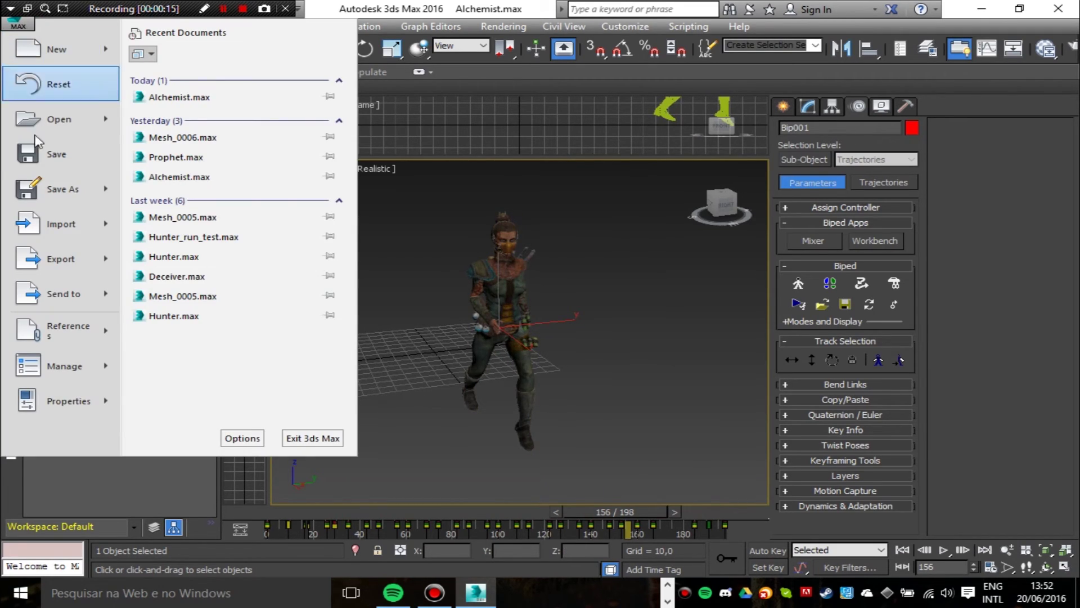
{"action": "mouse_move", "coordinate": [45, 258]}
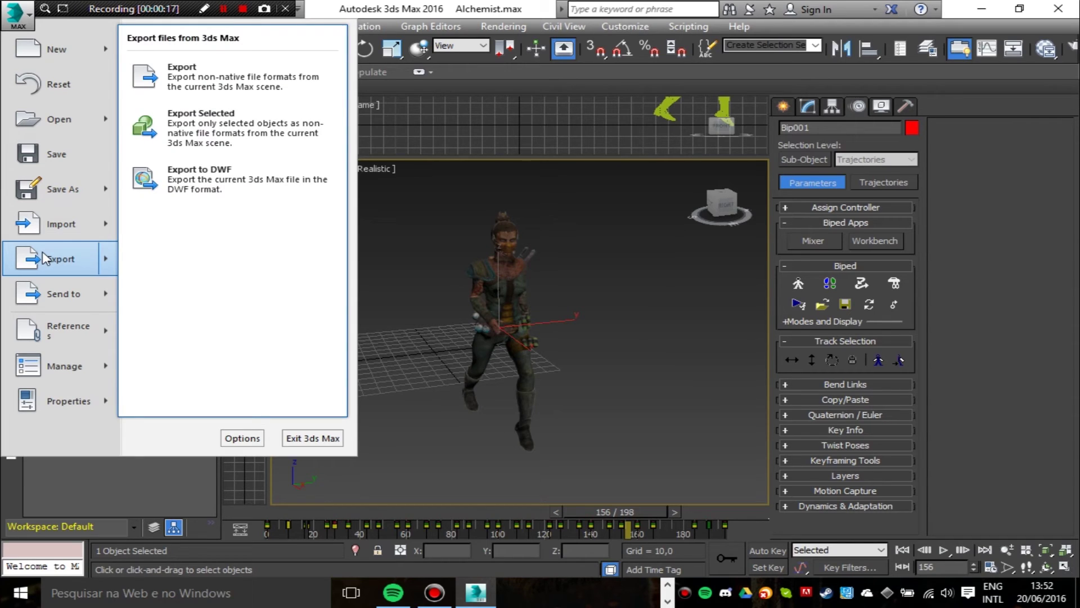
{"action": "left_click", "coordinate": [161, 76]}
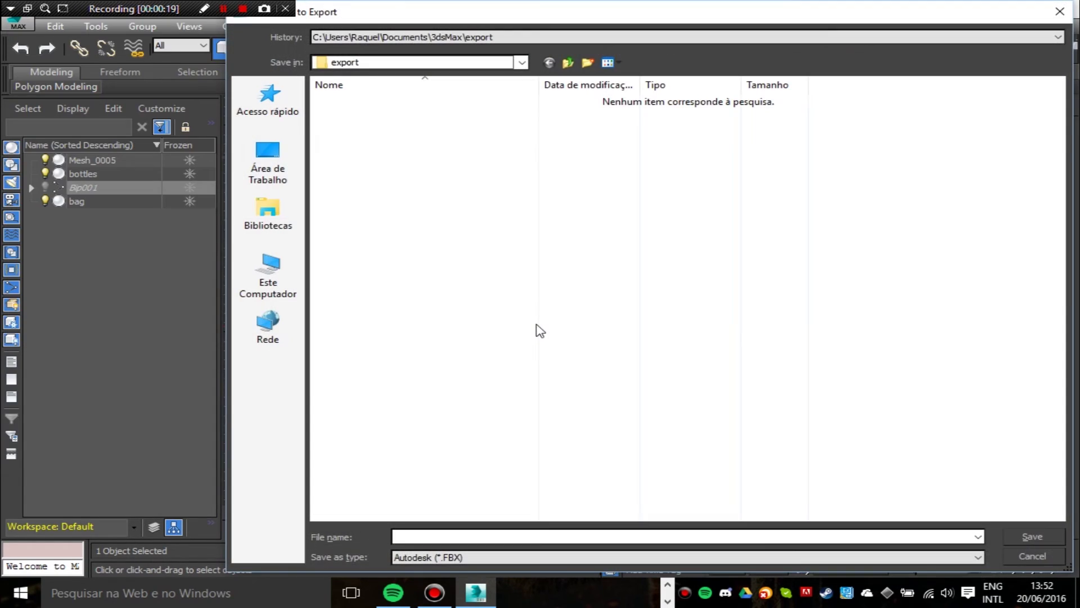
{"action": "left_click", "coordinate": [268, 163]}
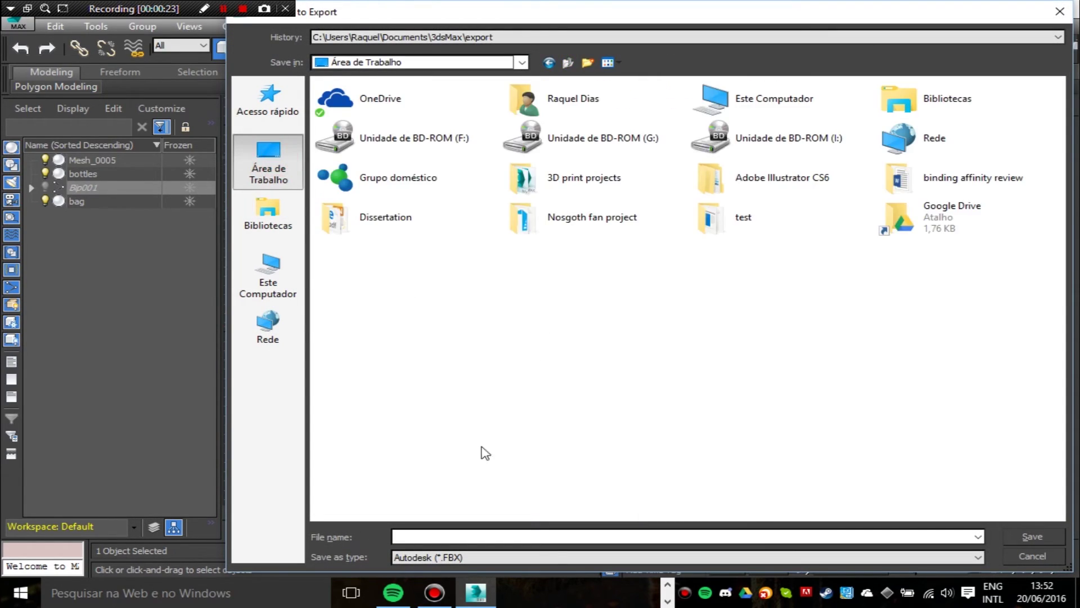
{"action": "left_click", "coordinate": [1011, 535]}
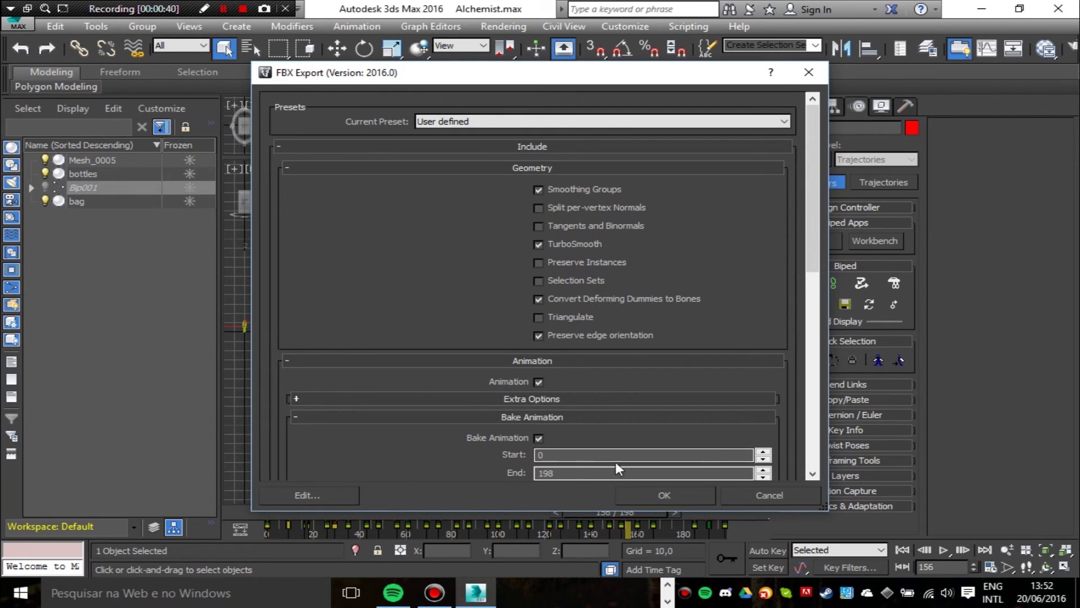
Review the FBX geometry and animation options, keep Bake Animation on for frames 0 to 198, and run the export
{"action": "left_click_drag", "start_coordinate": [810, 244], "coordinate": [808, 313]}
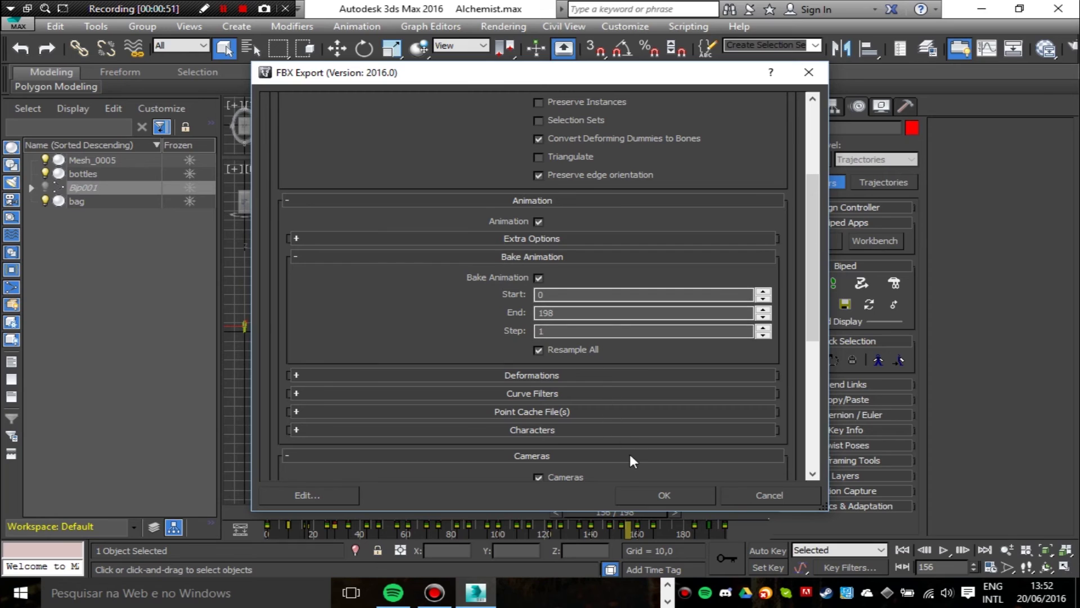
{"action": "left_click_drag", "start_coordinate": [809, 329], "coordinate": [814, 271]}
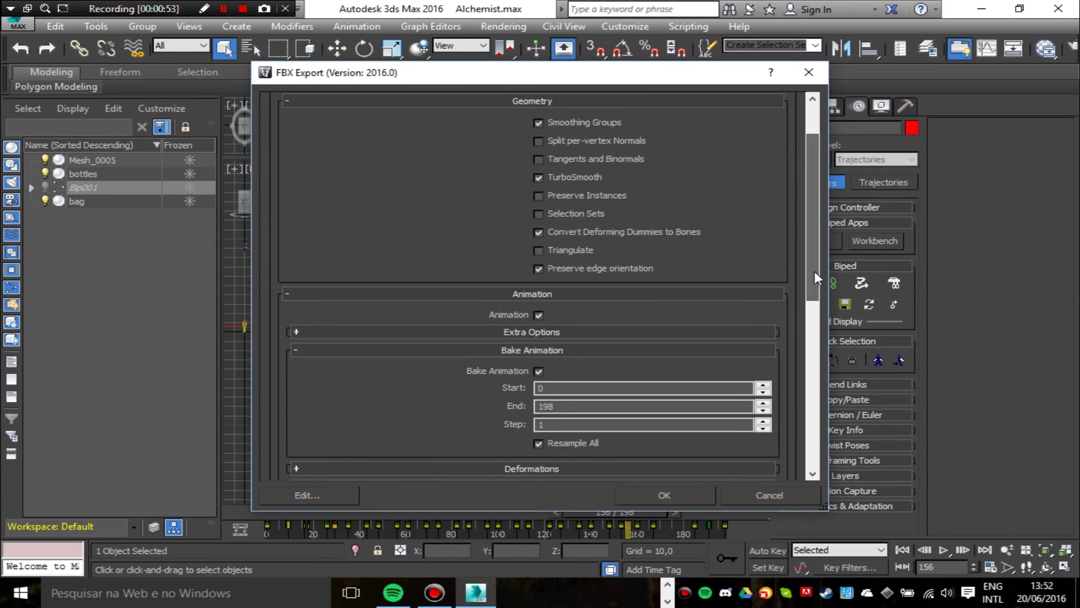
{"action": "left_click", "coordinate": [682, 491]}
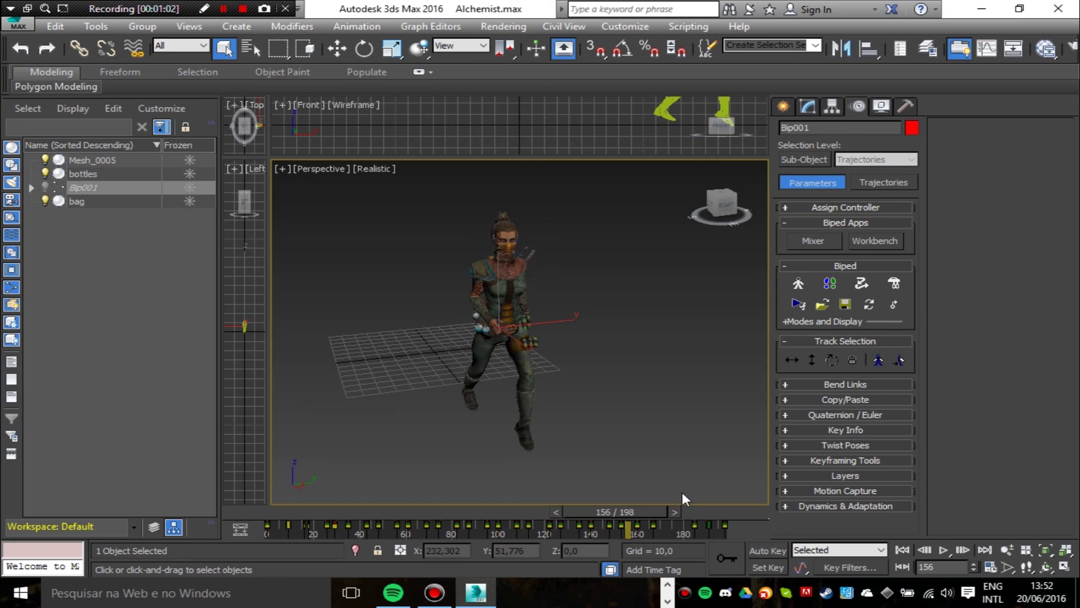
Rewind the timeline to frame 0 and play back the run animation
{"action": "left_click", "coordinate": [632, 508]}
{"action": "left_click_drag", "start_coordinate": [633, 510], "coordinate": [295, 501]}
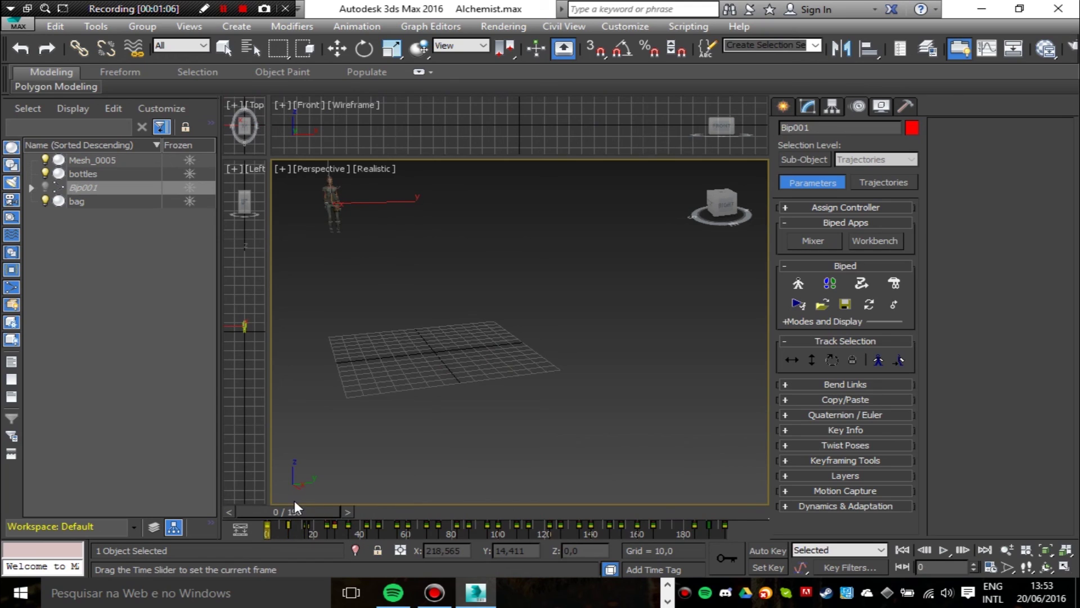
{"action": "left_click", "coordinate": [940, 550]}
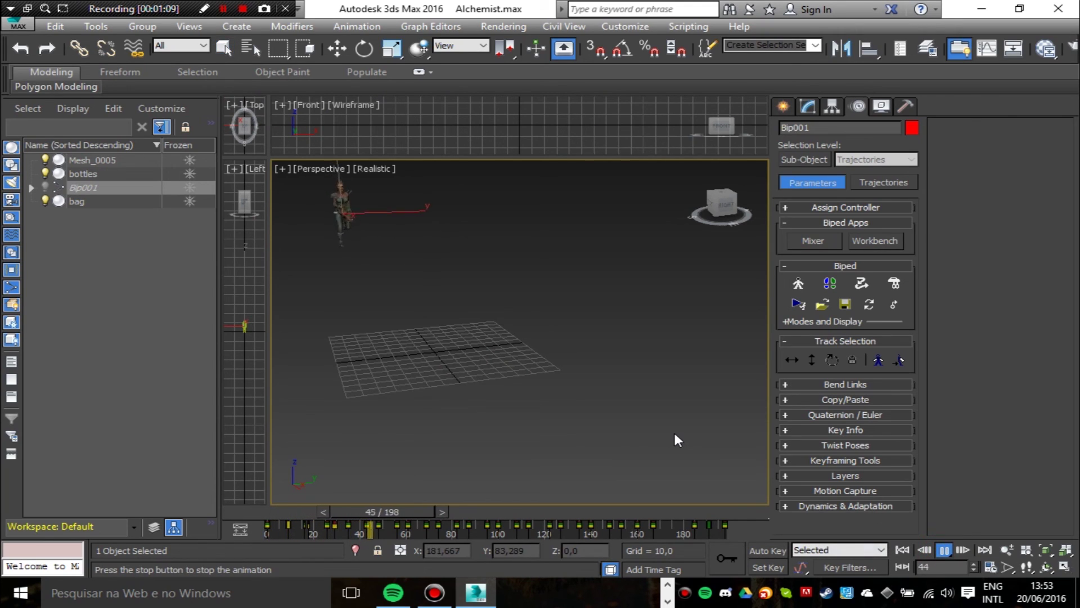